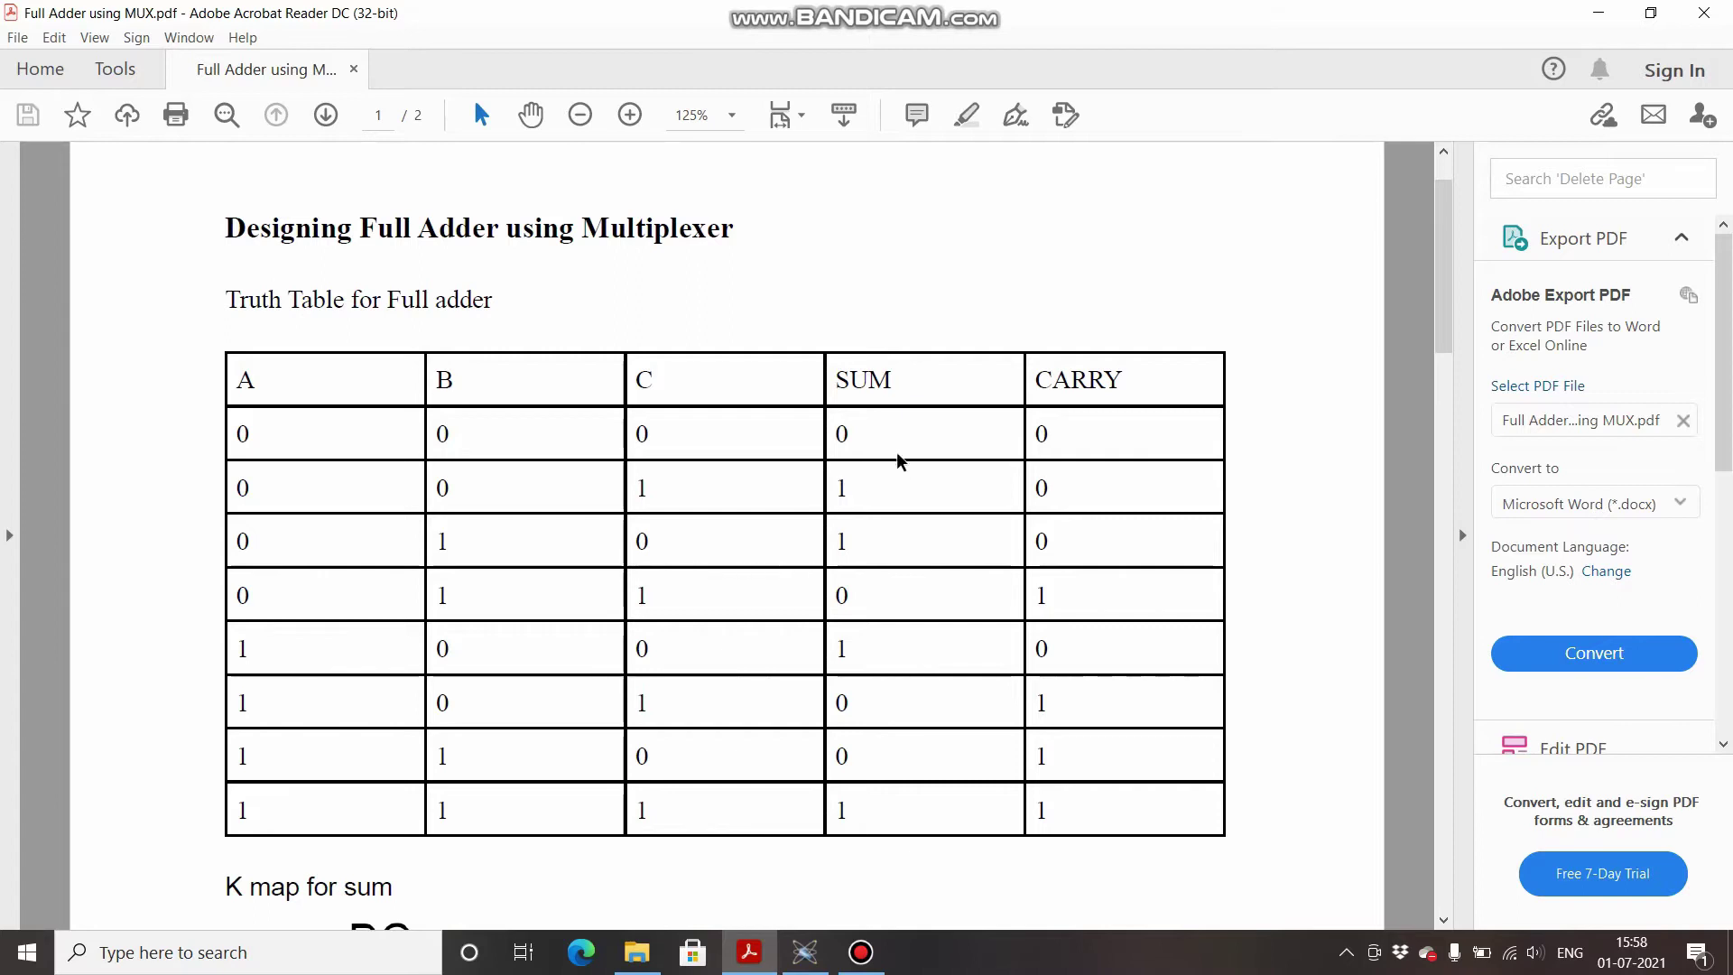
- Review the full adder truth table, the sum and carry K-maps, and the standard procedure for implementing a Boolean function with a MUX
scroll(887, 459, "down", 6)
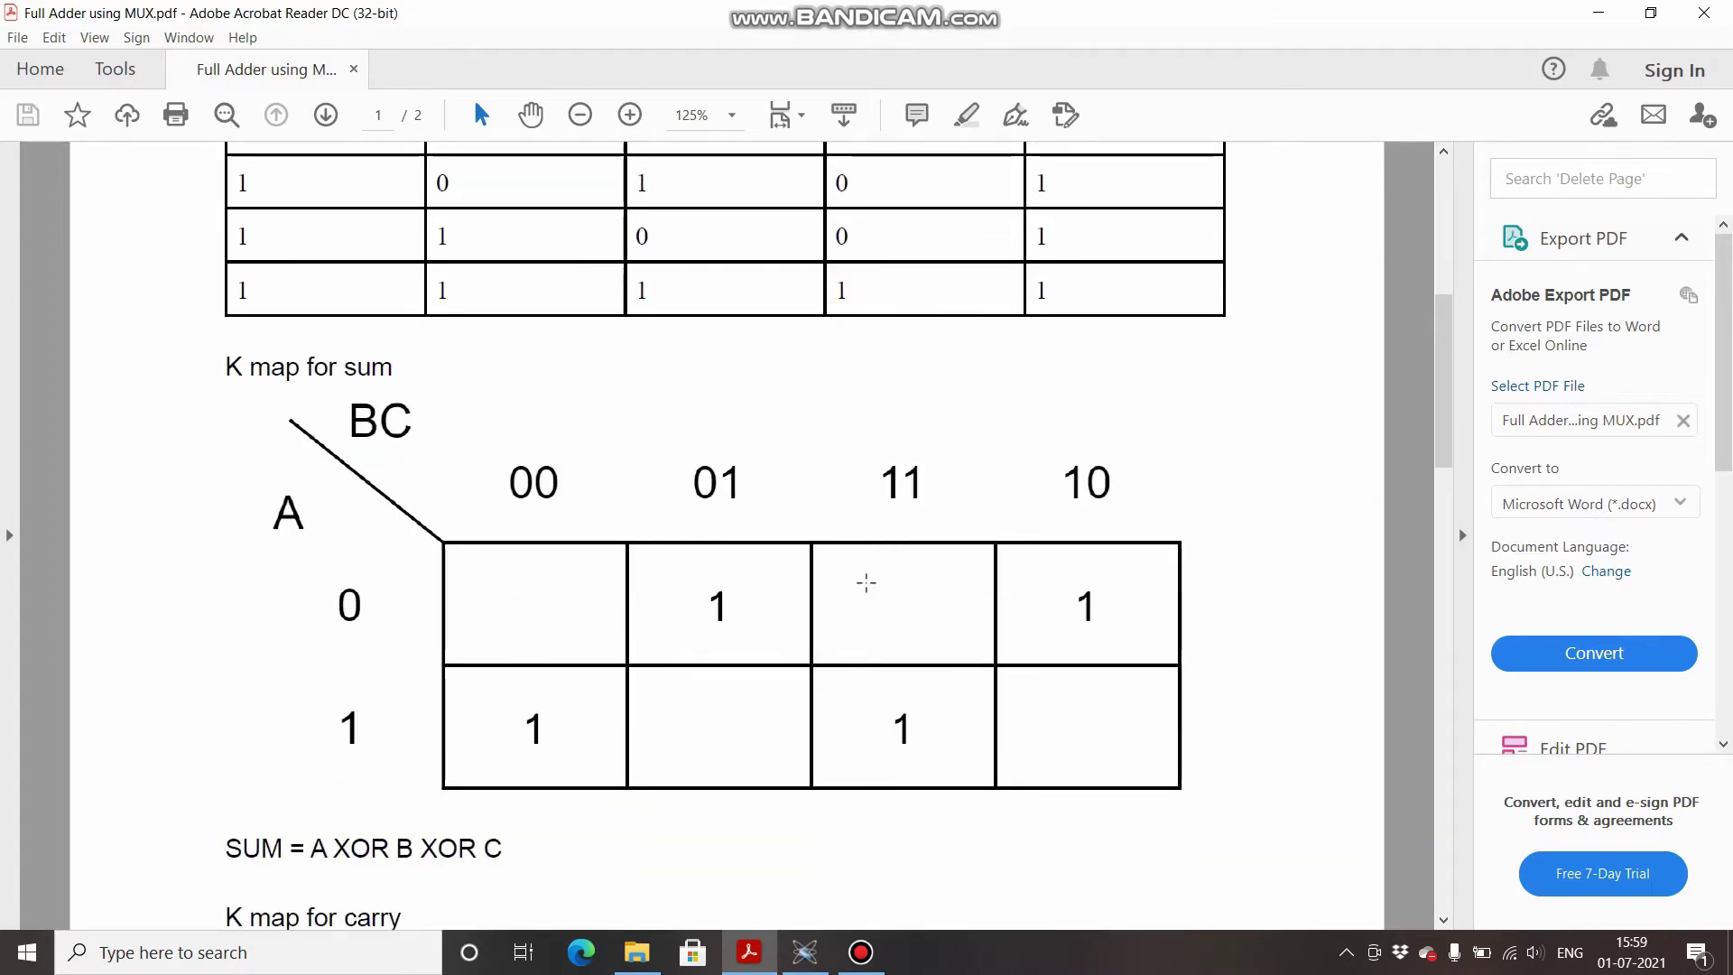
scroll(869, 585, "up", 3)
scroll(867, 585, "up", 2)
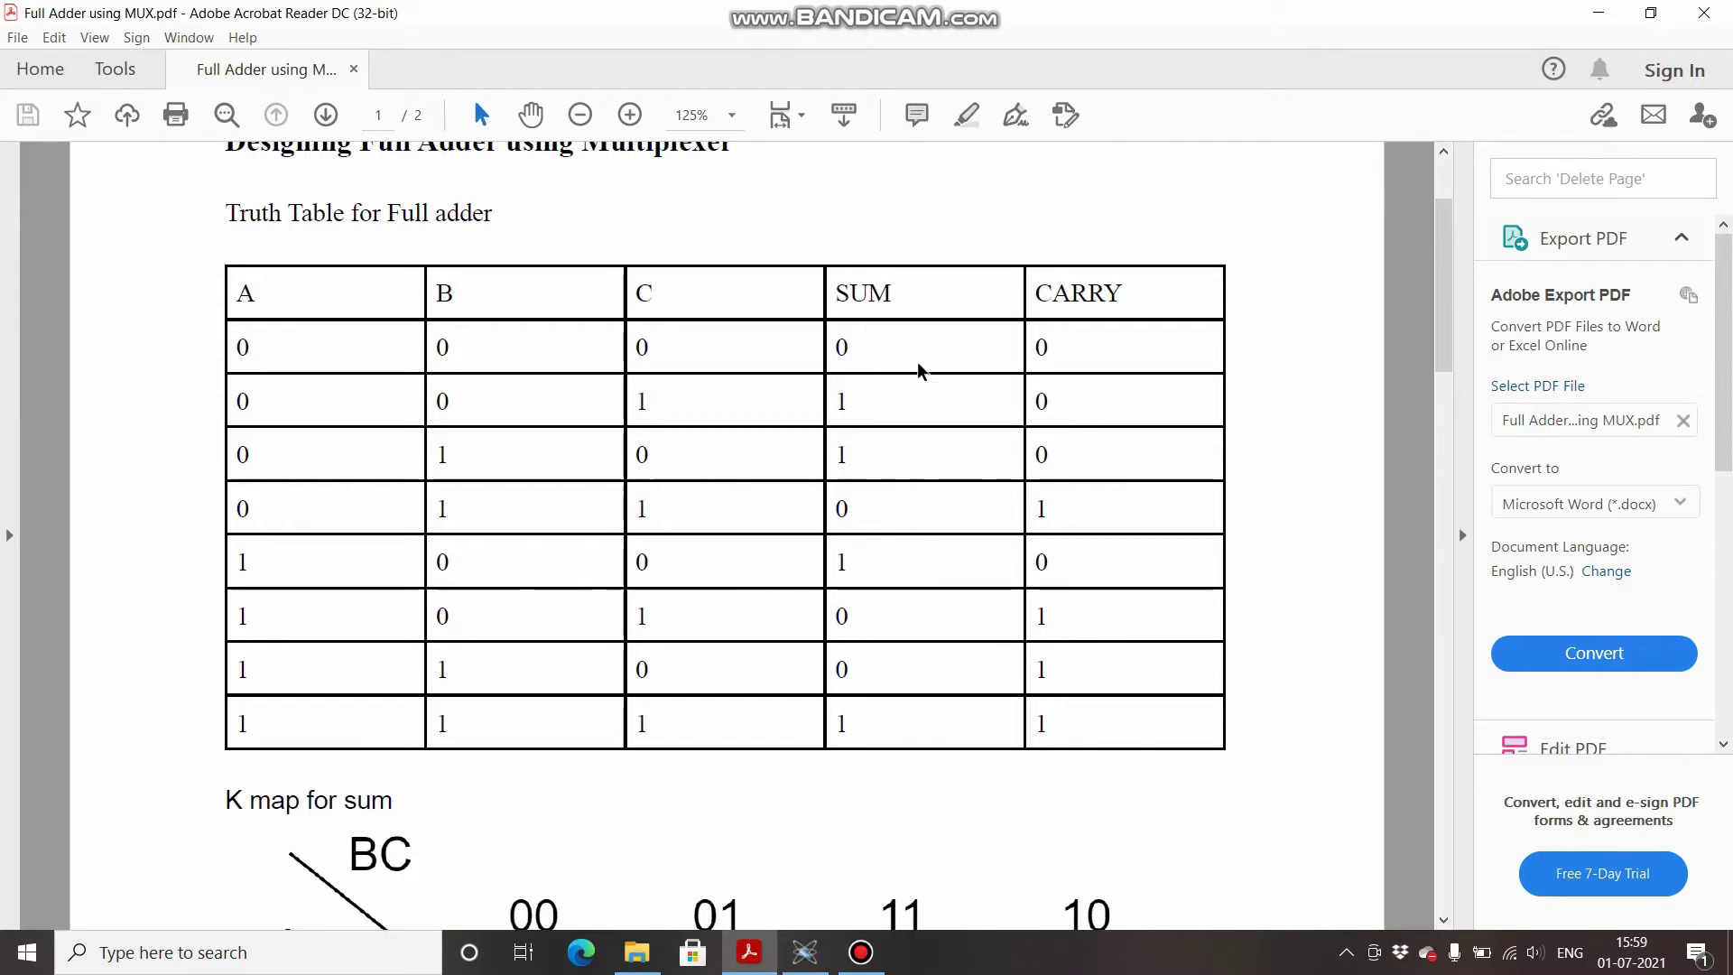
scroll(921, 512, "down", 3)
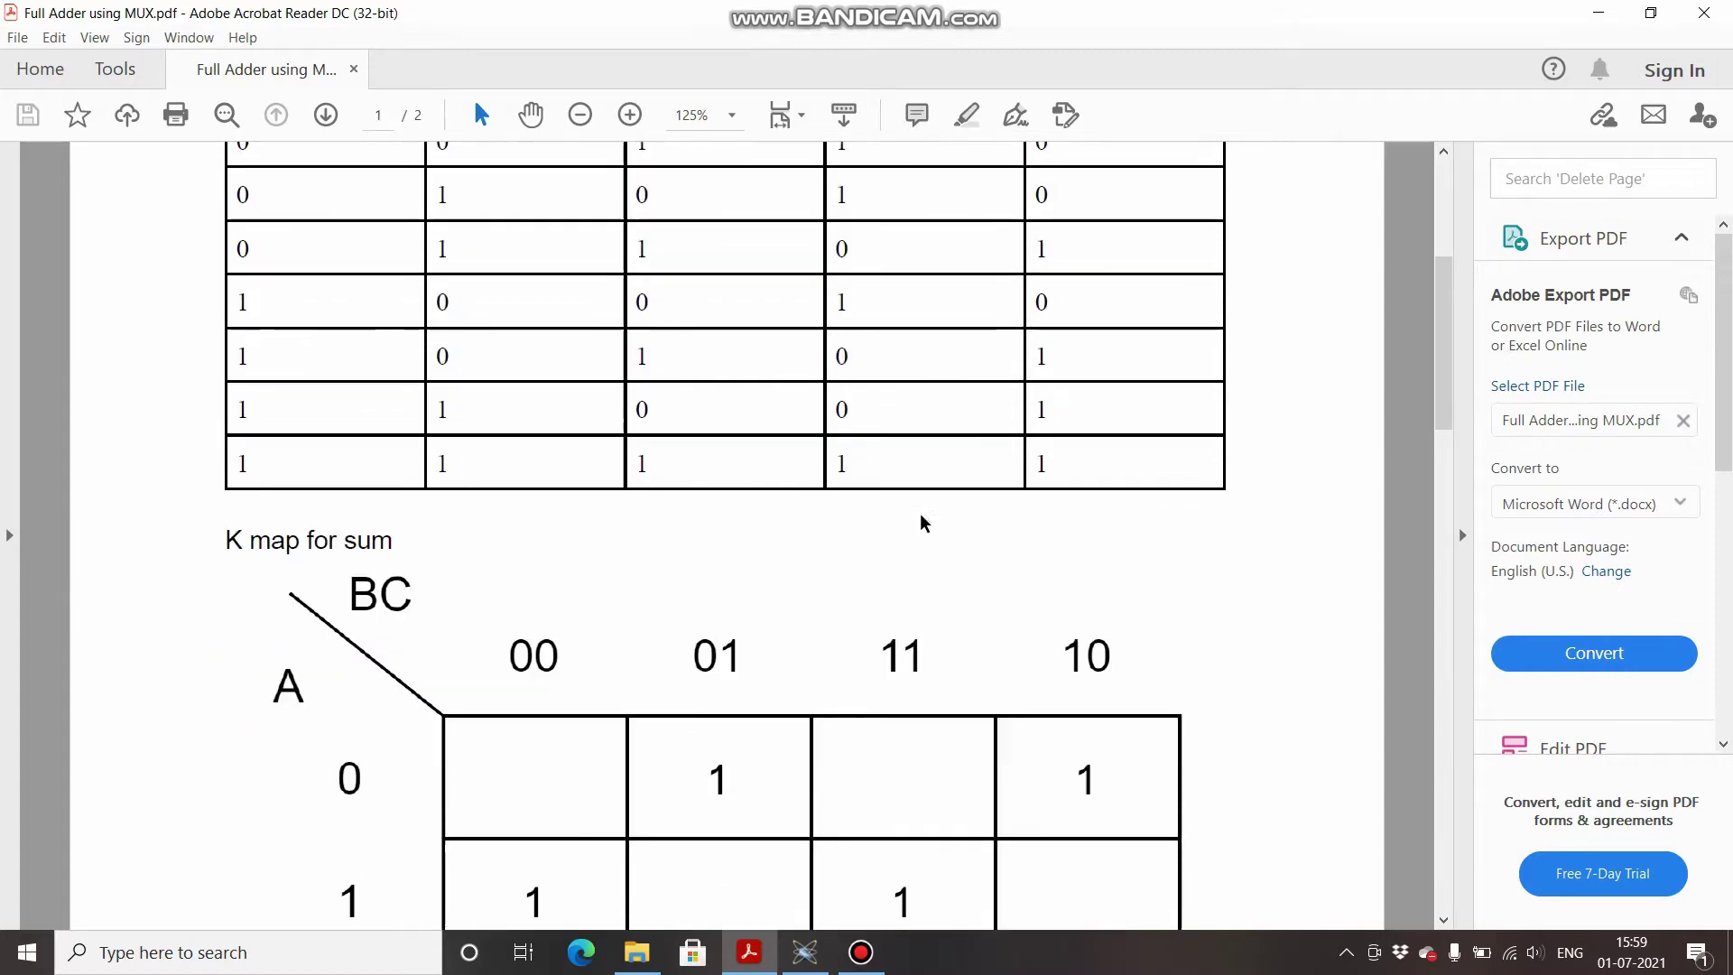
scroll(920, 522, "down", 1)
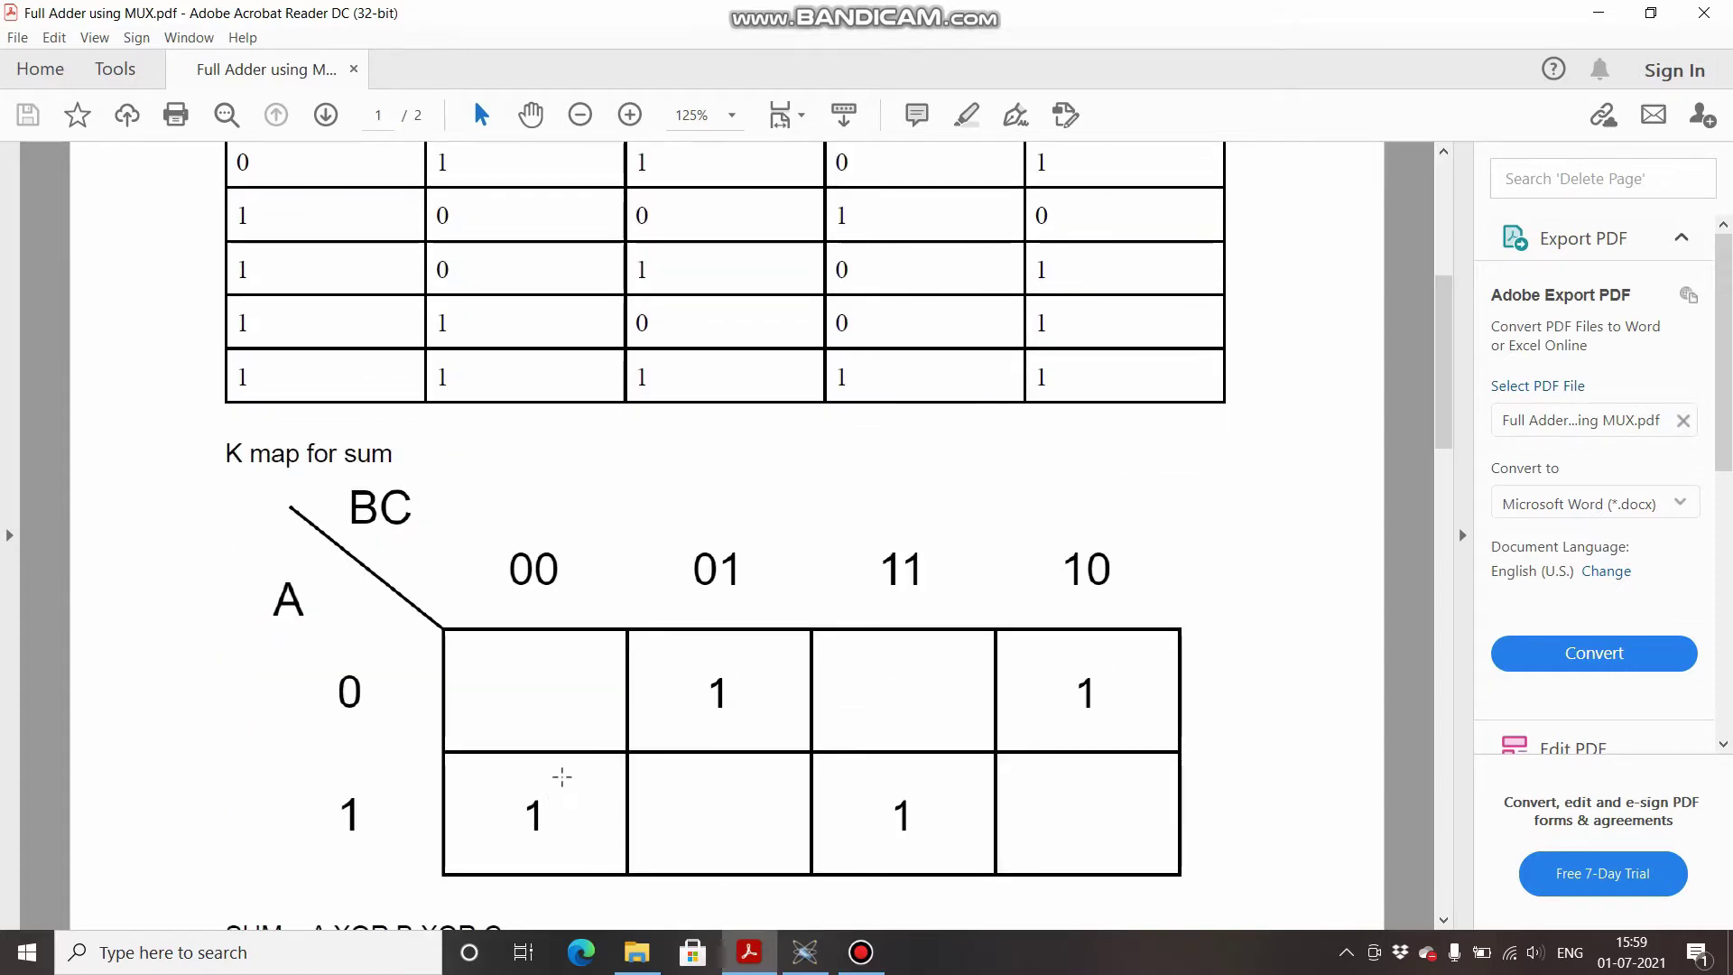
scroll(561, 777, "down", 1)
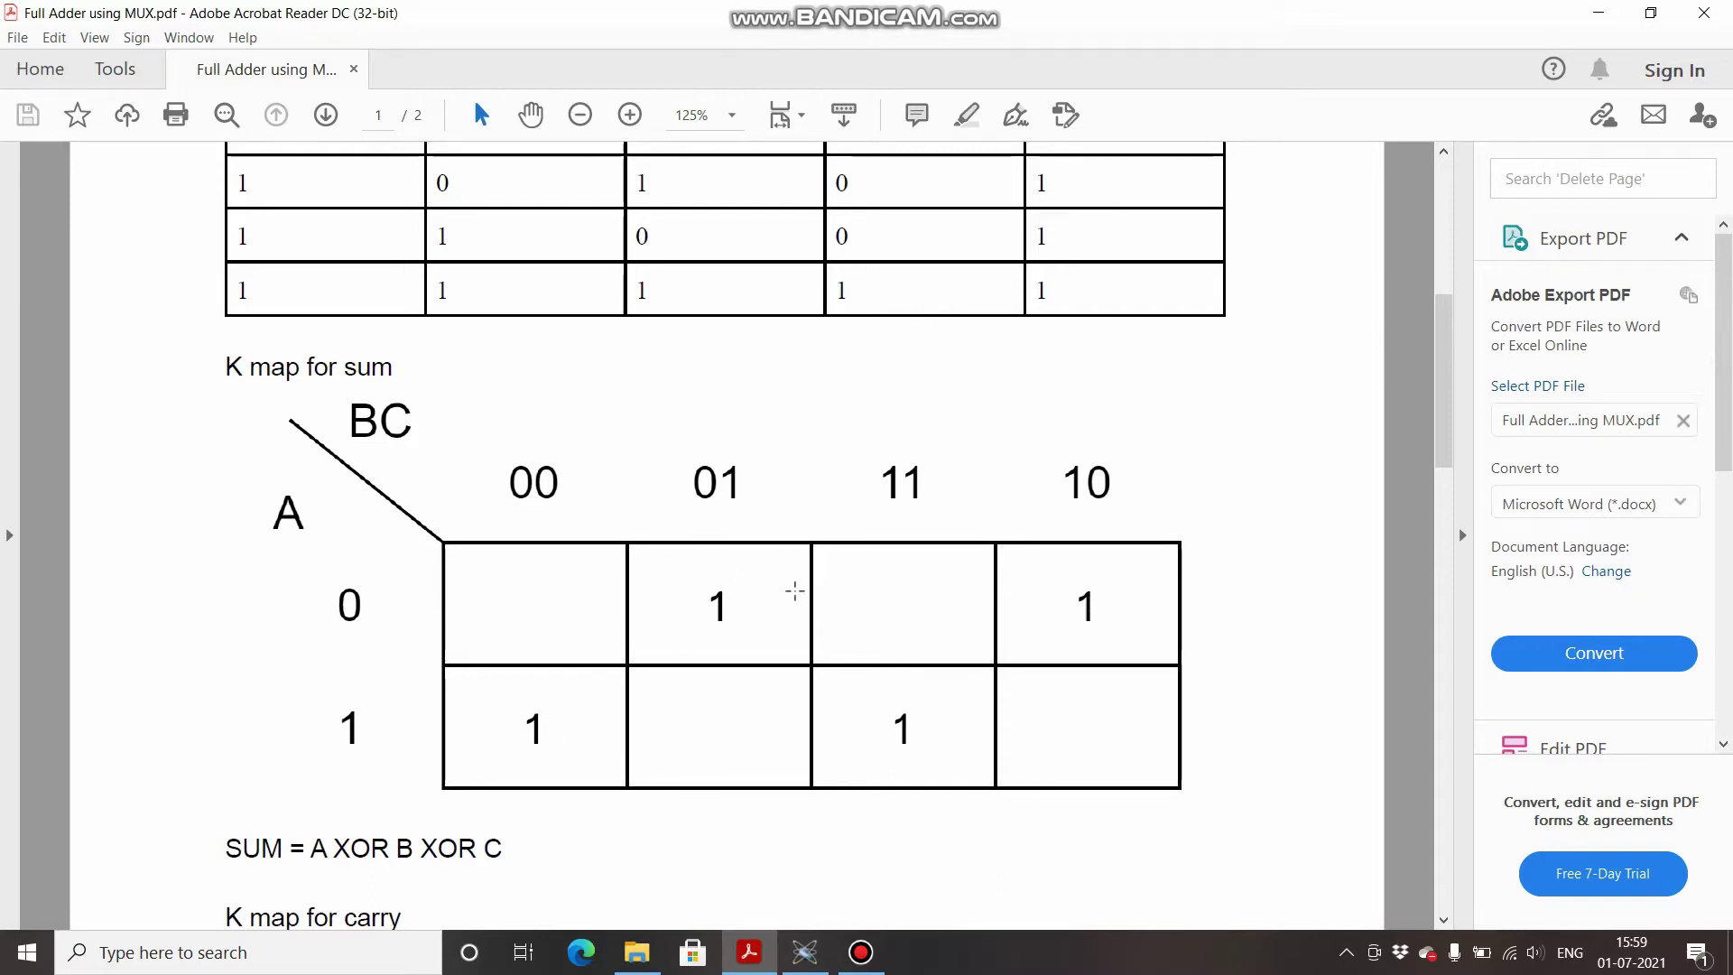
scroll(794, 588, "down", 10)
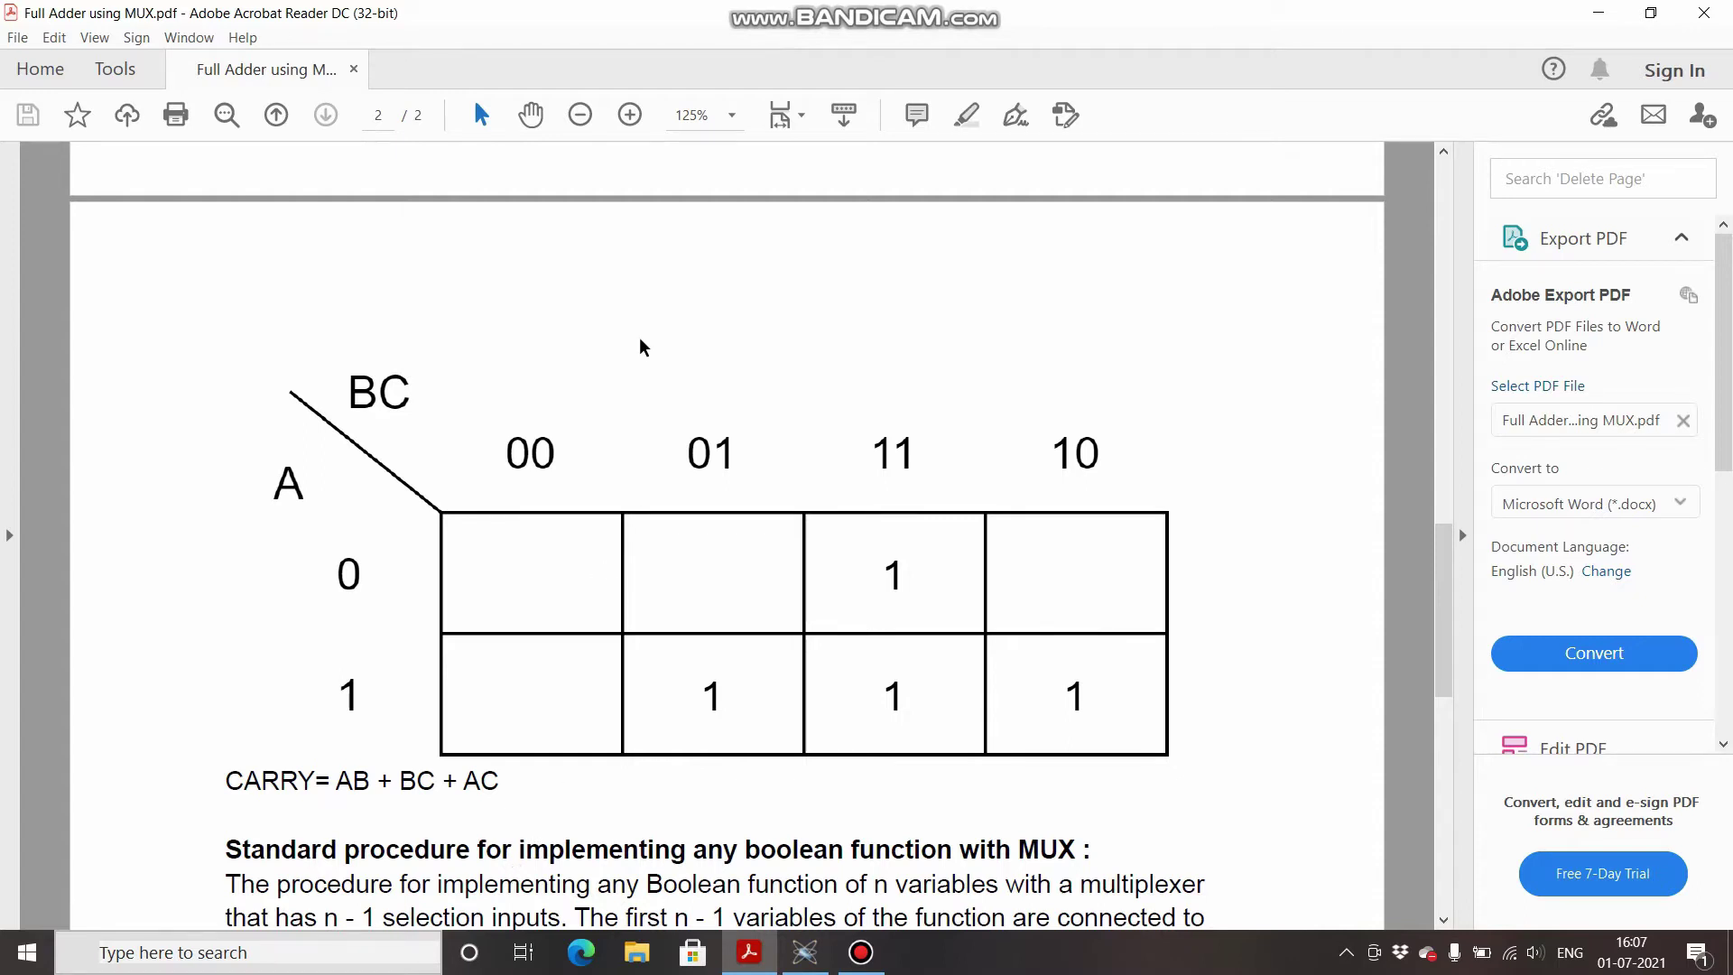
scroll(643, 339, "down", 5)
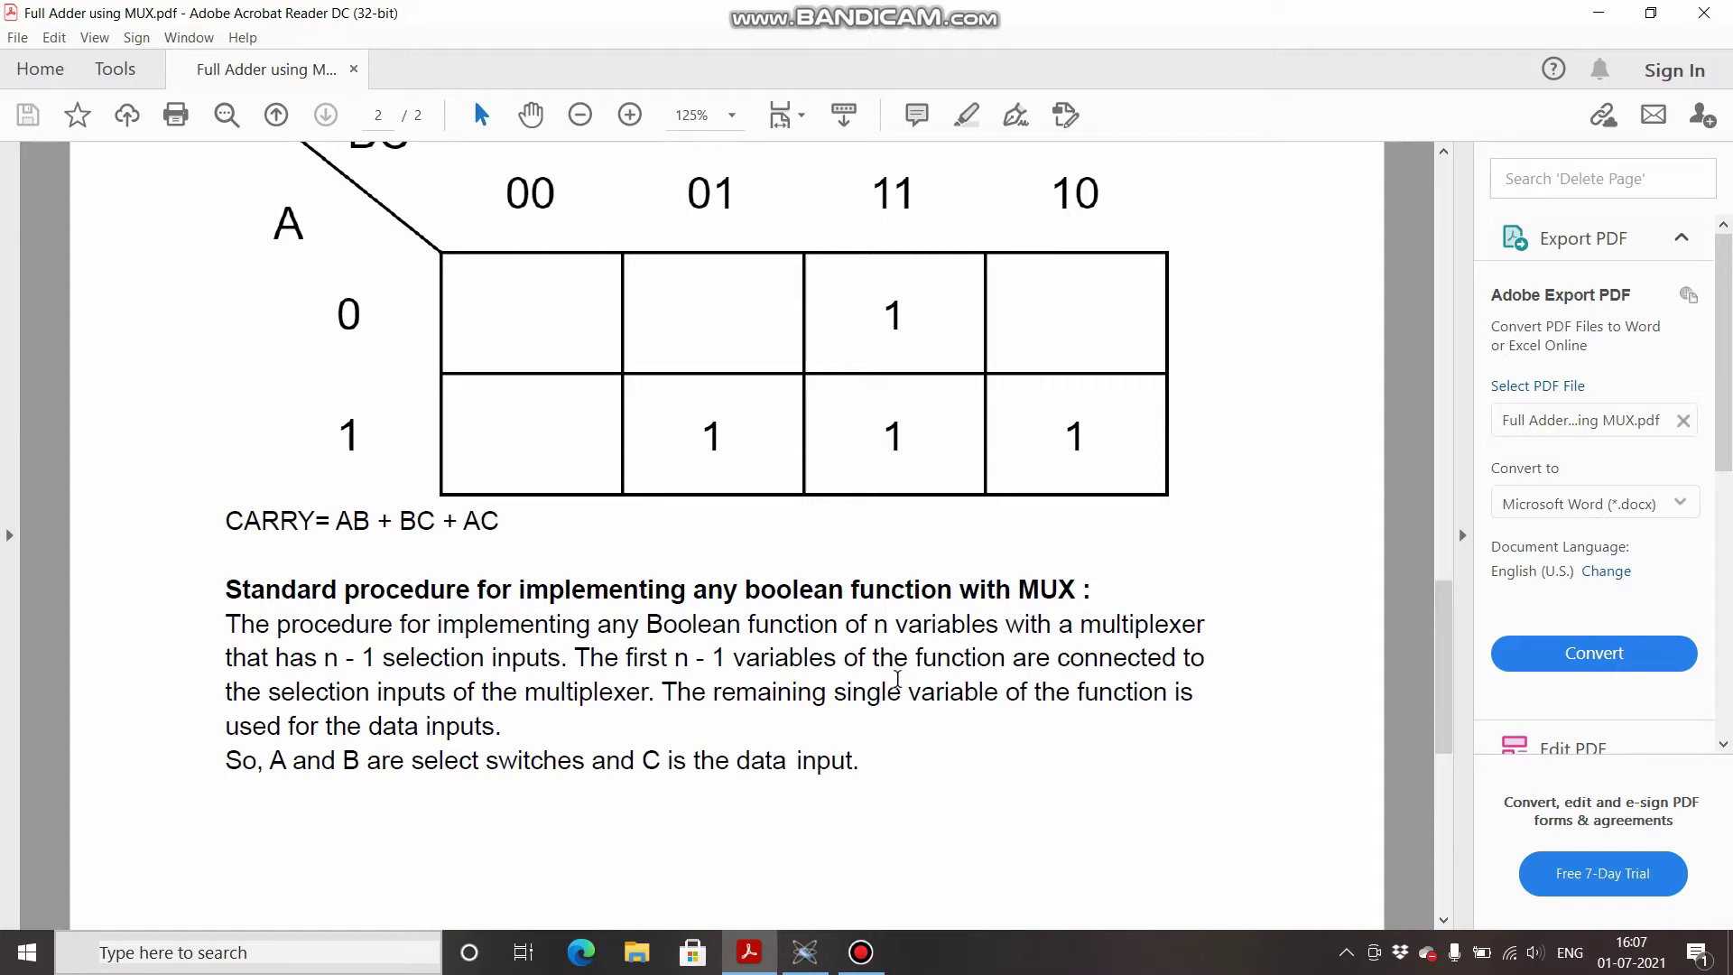
scroll(499, 525, "up", 2)
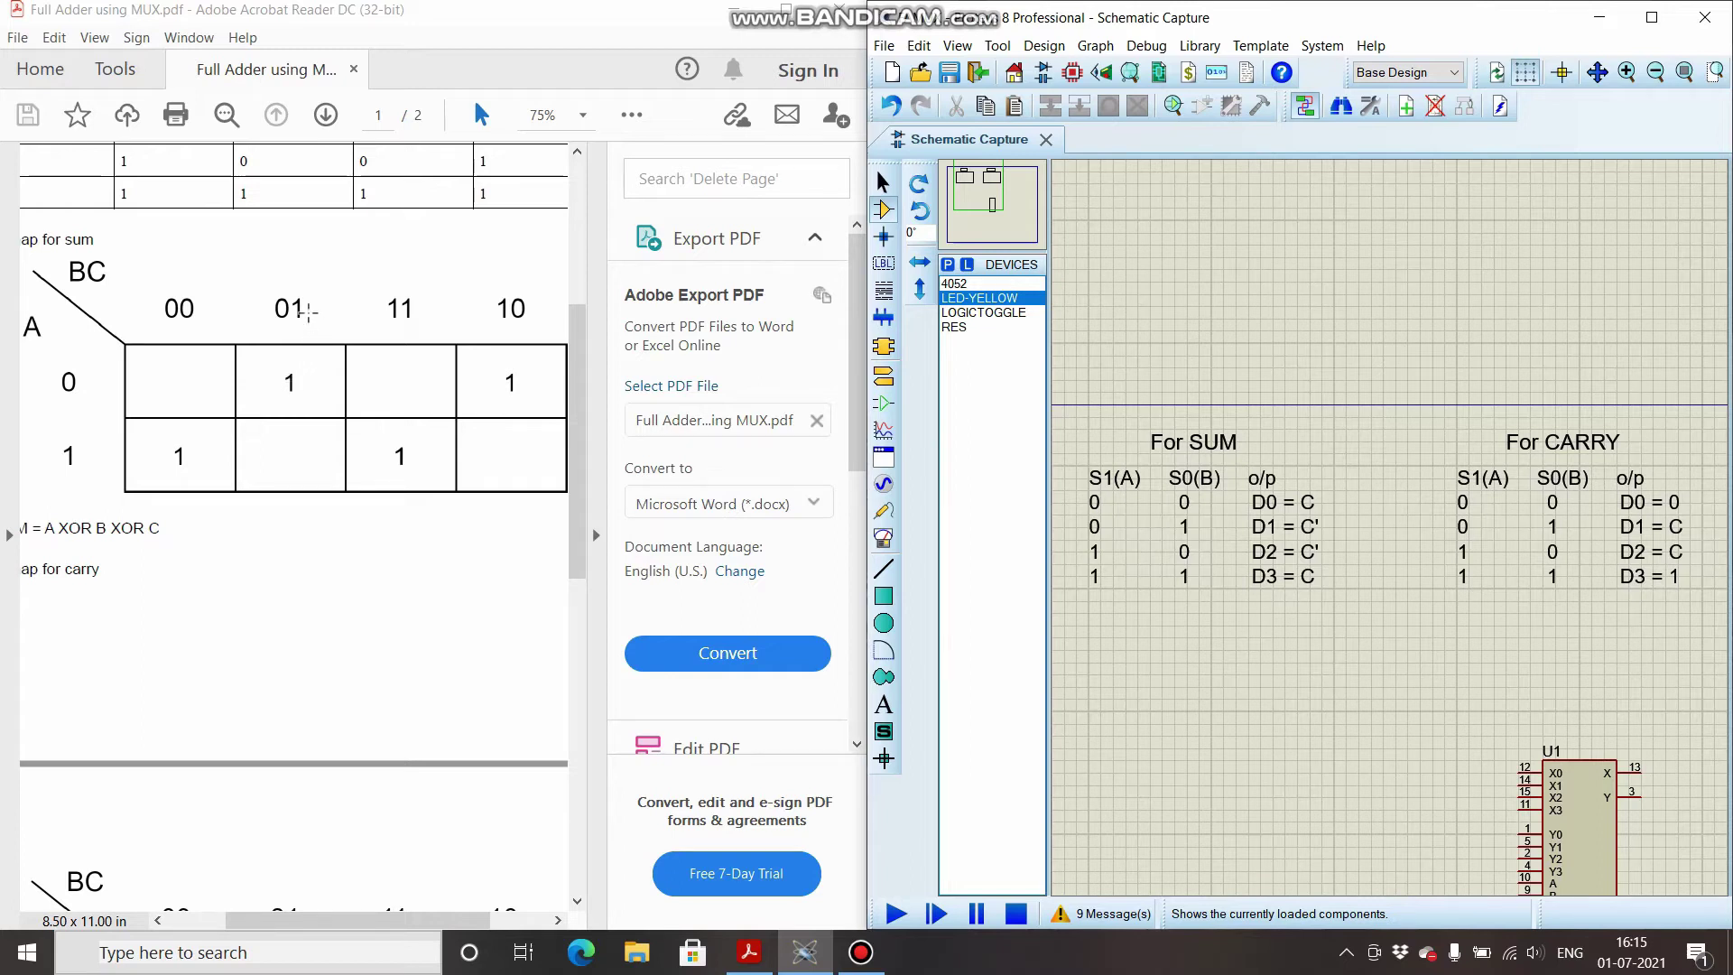
- Compare the PDF's carry K-map with the For SUM and For CARRY multiplexer input tables in the Proteus schematic
left_click(1123, 534)
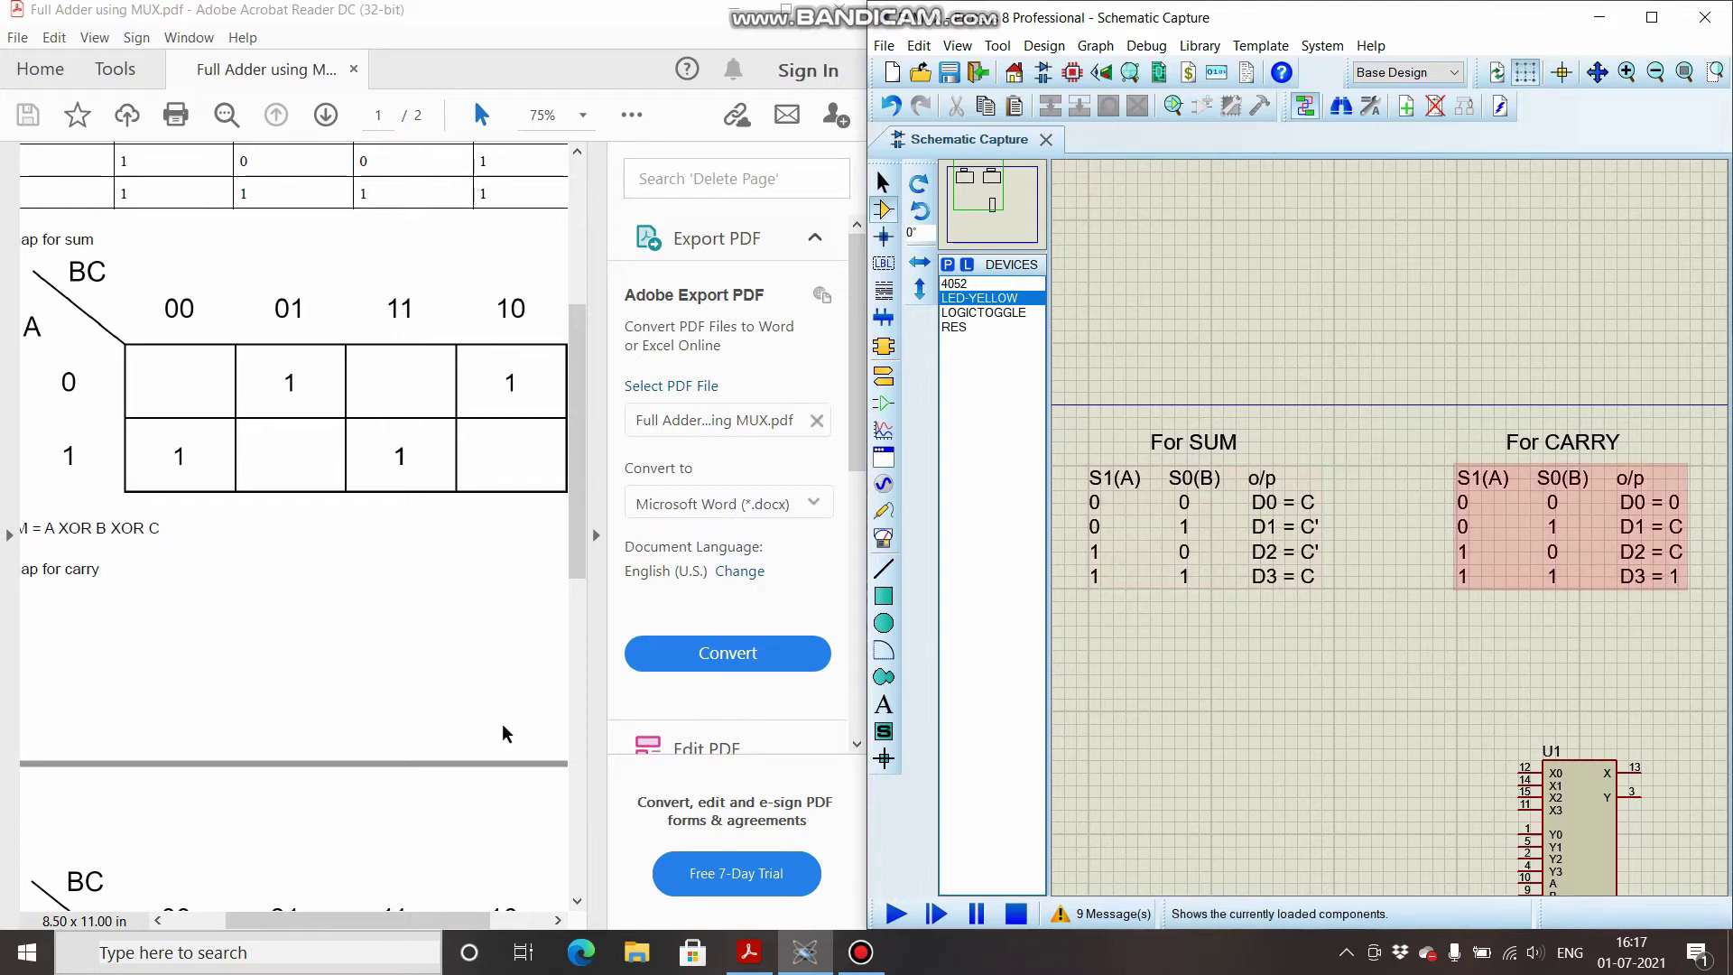
scroll(265, 728, "down", 3)
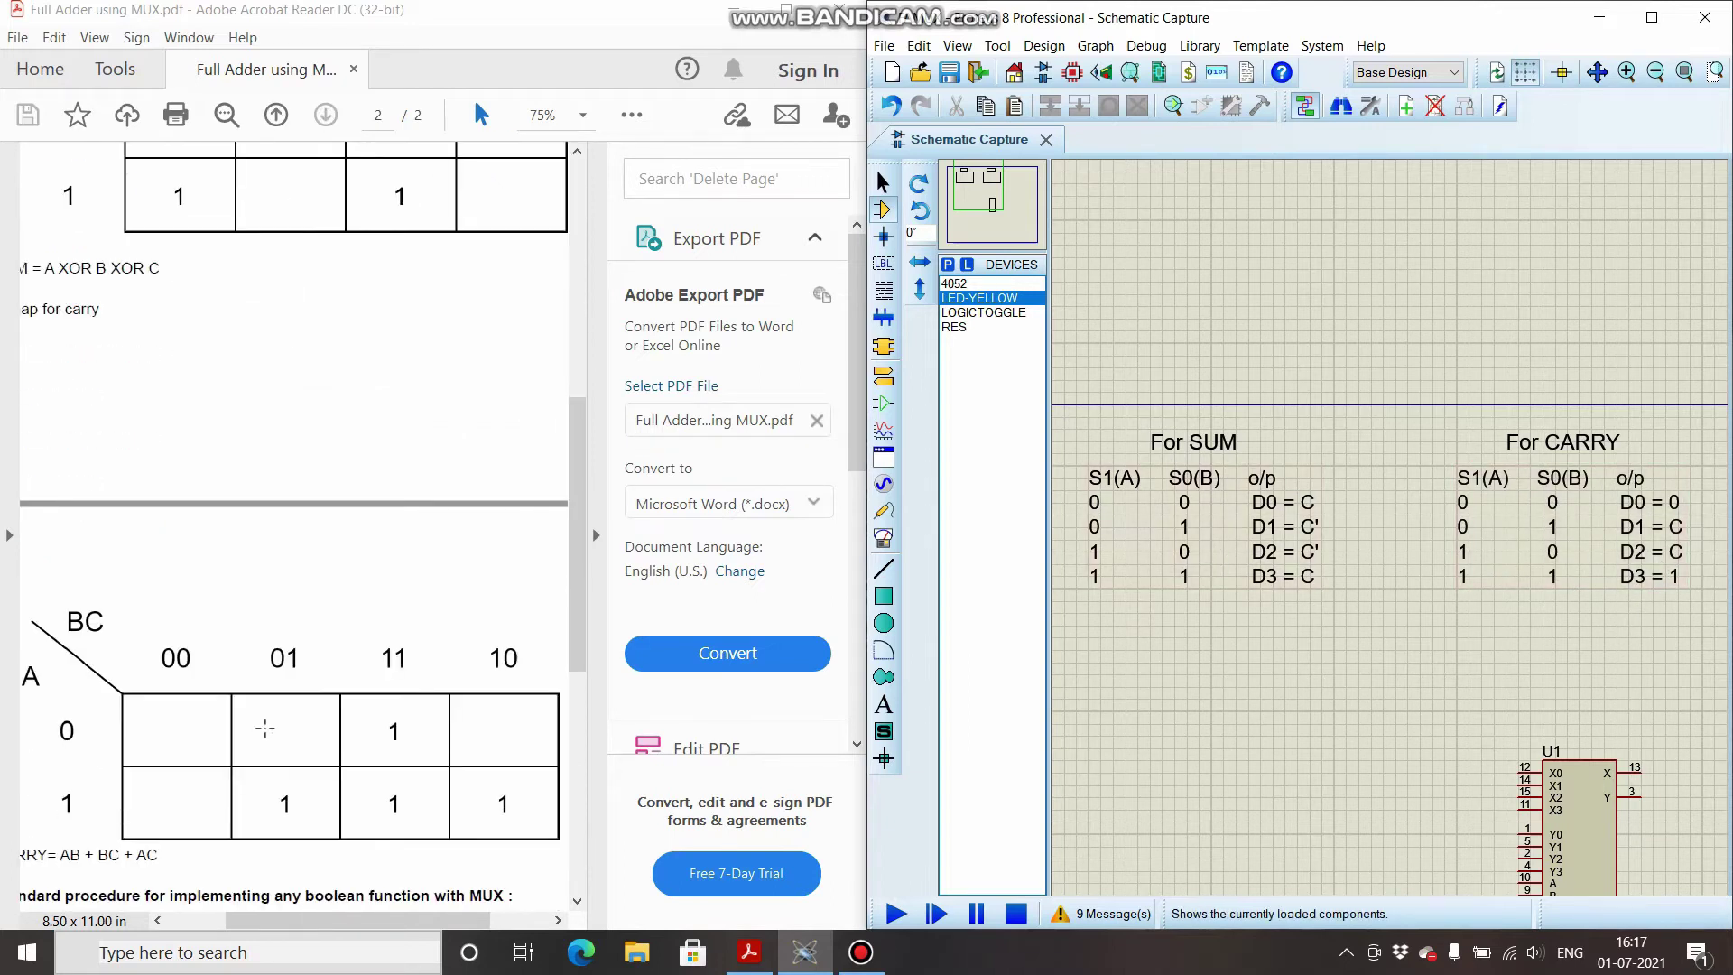
scroll(266, 728, "down", 2)
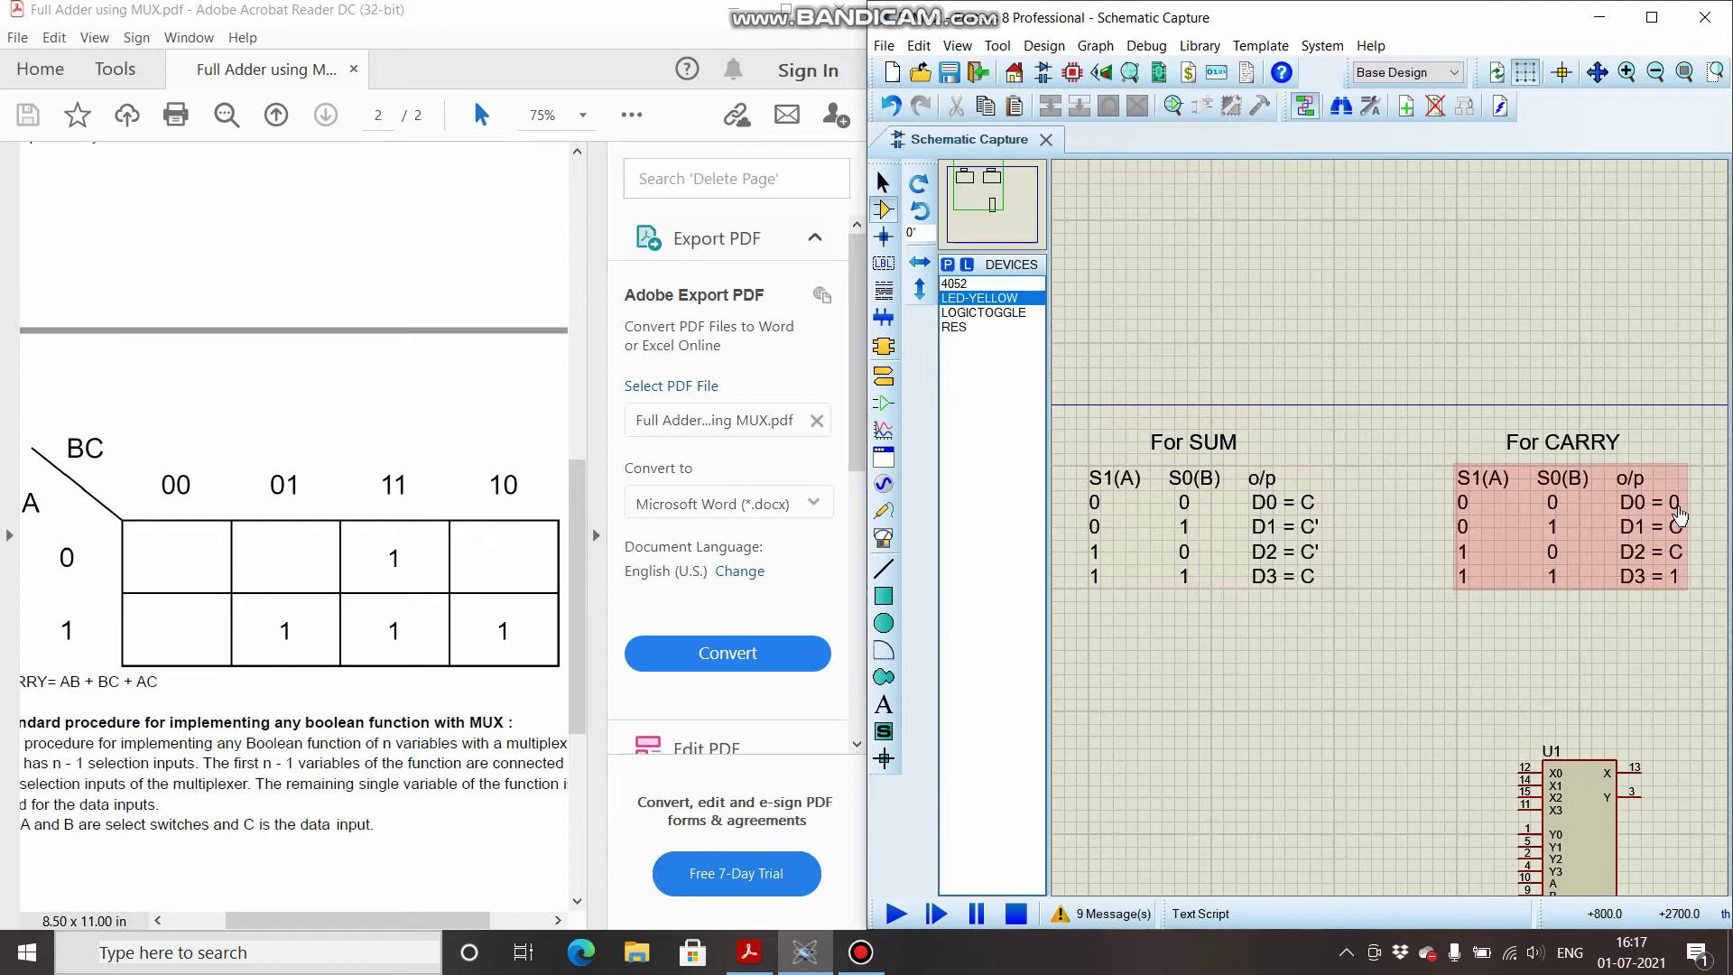
left_click(1200, 535)
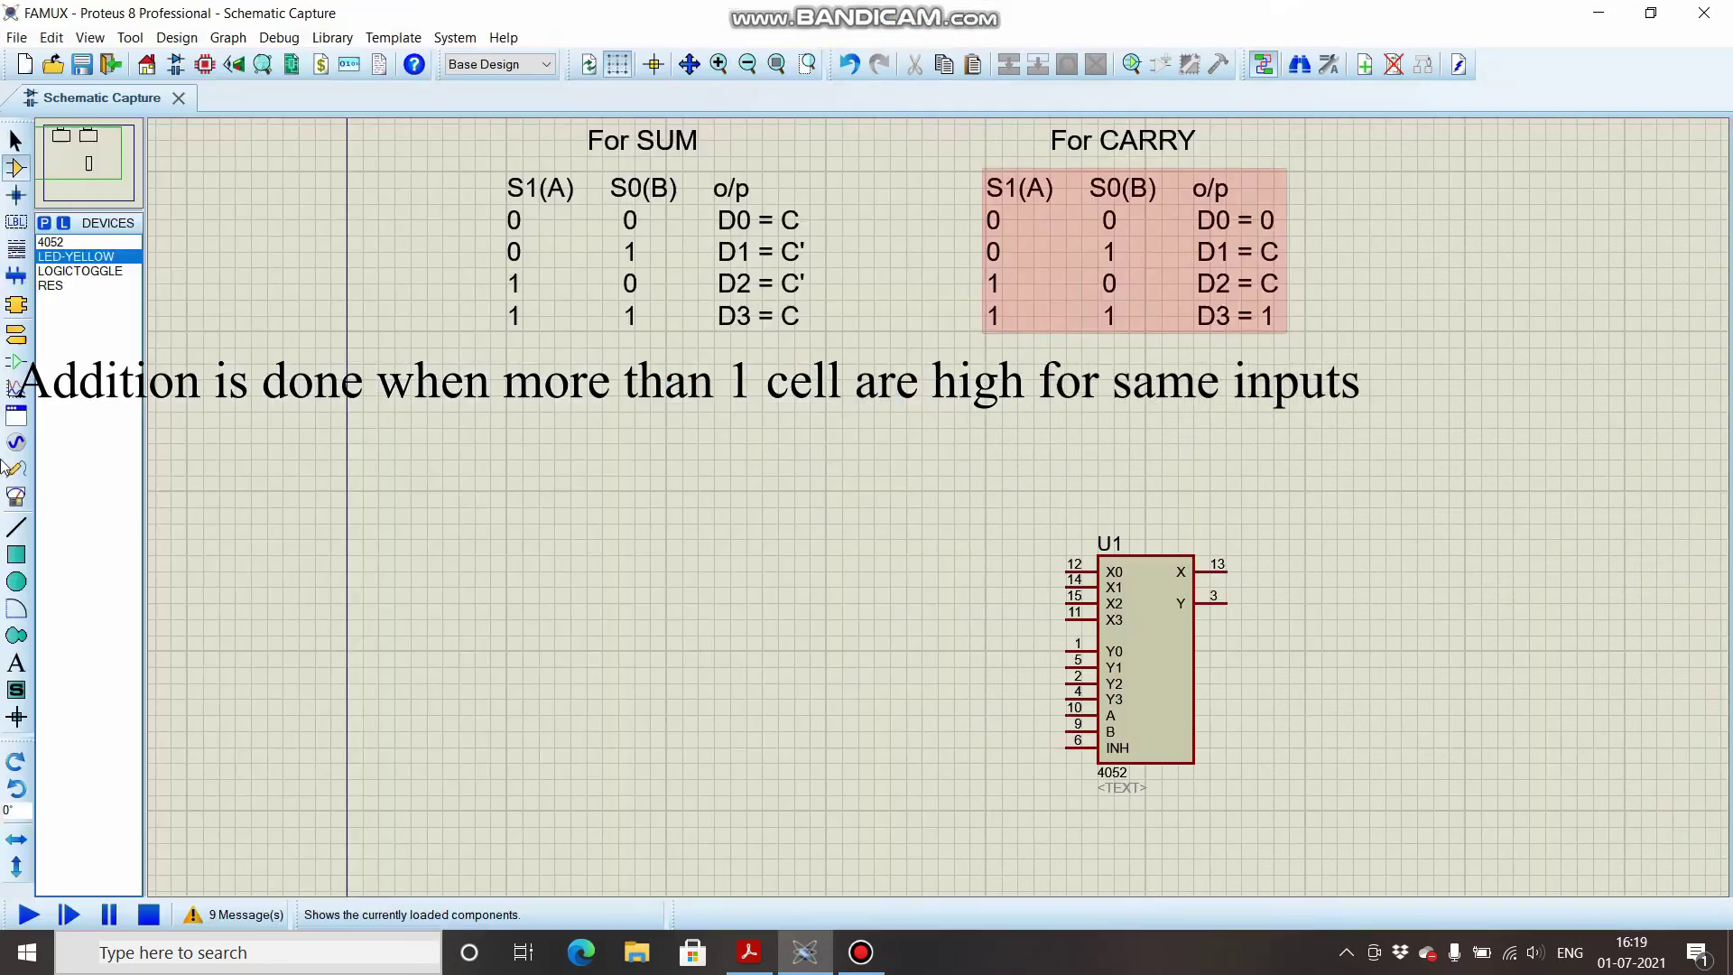
- Place two LOGICTOGGLE inputs beside the 4052 multiplexer U1 and wire them to its A and B select pins
left_click(101, 274)
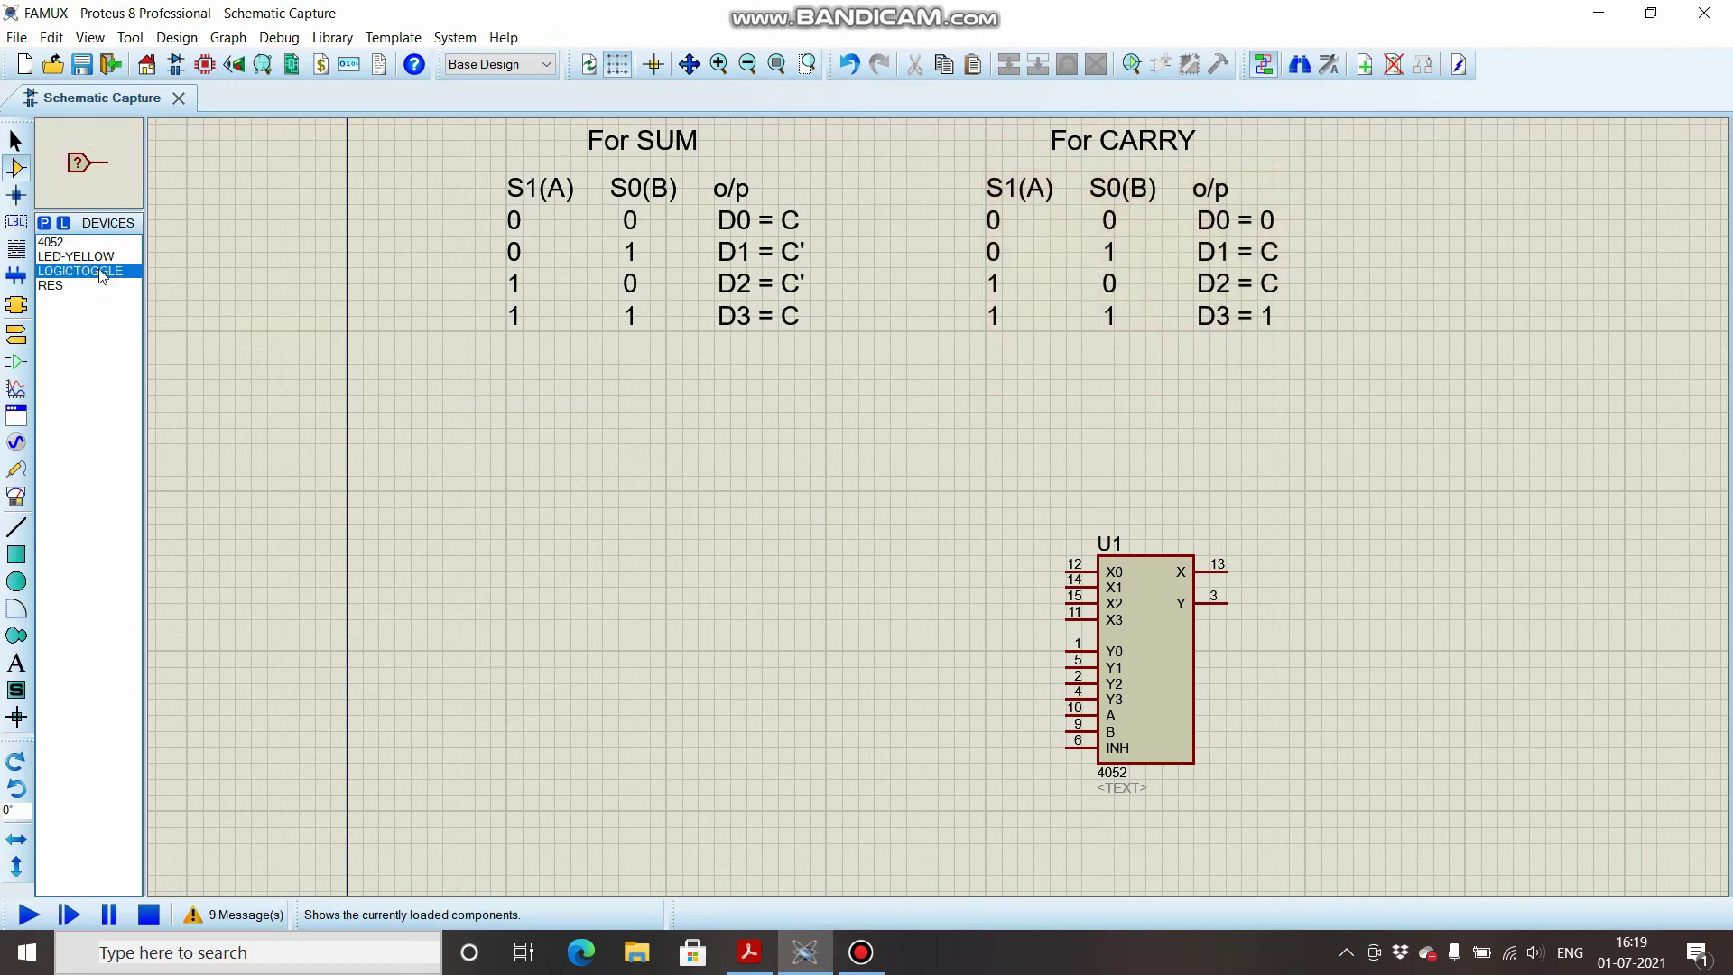
left_click(1009, 713)
left_click(1013, 718)
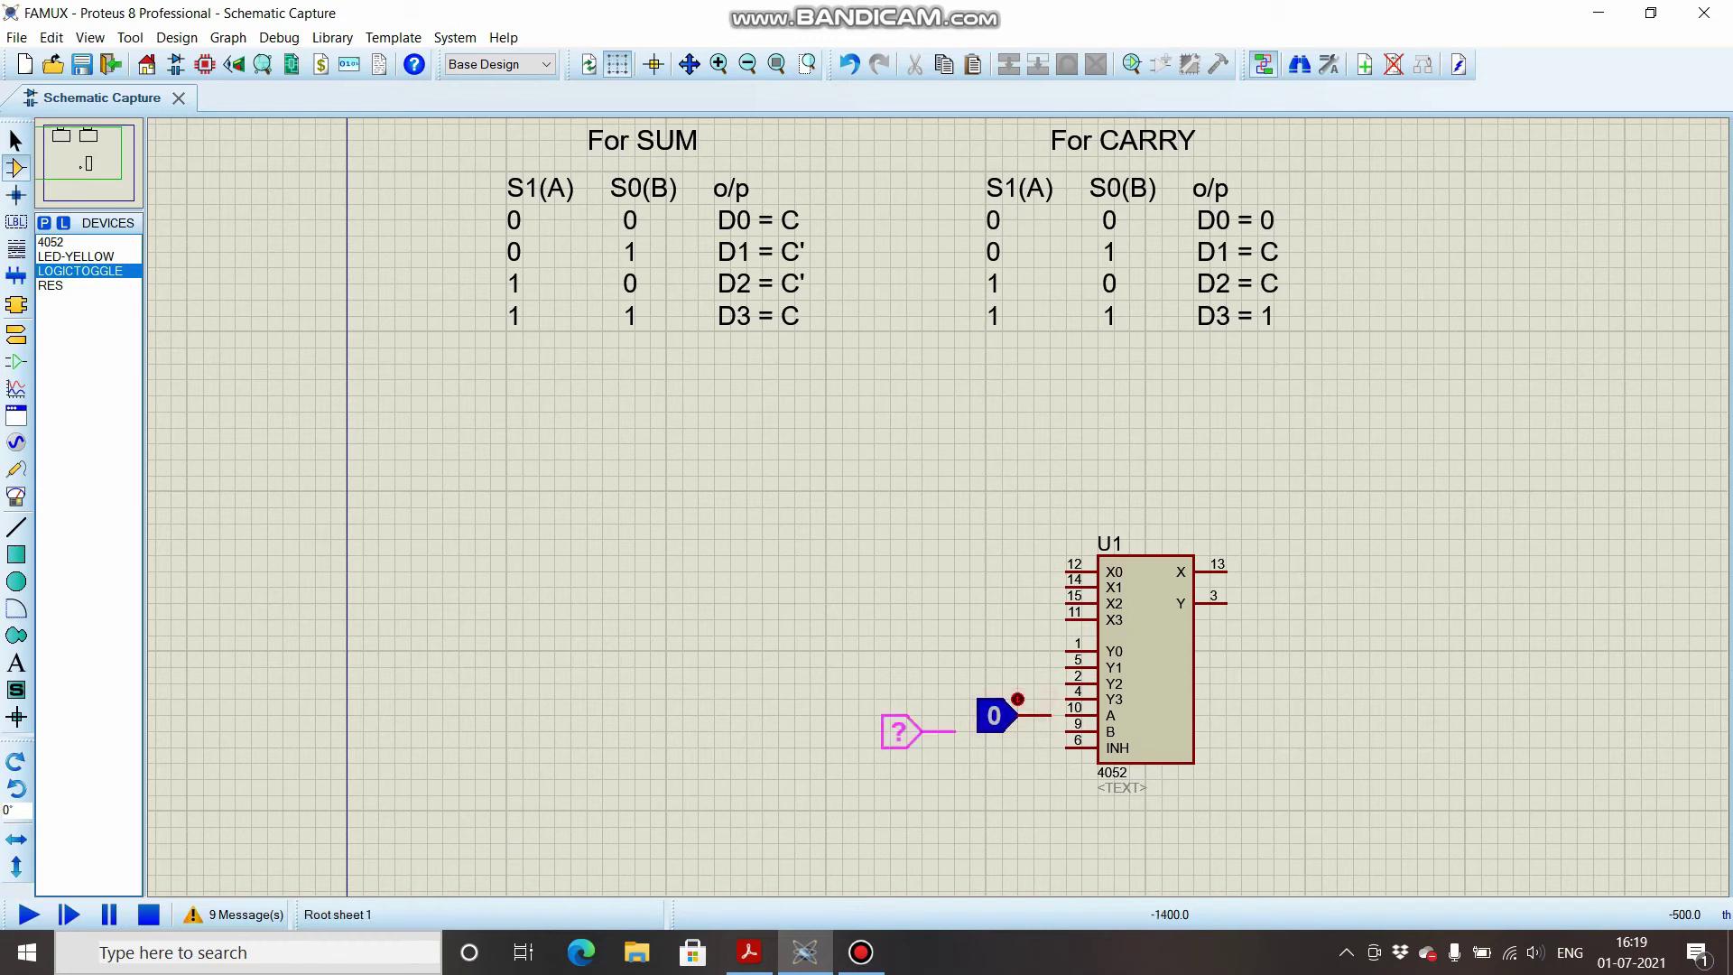
left_click(917, 731)
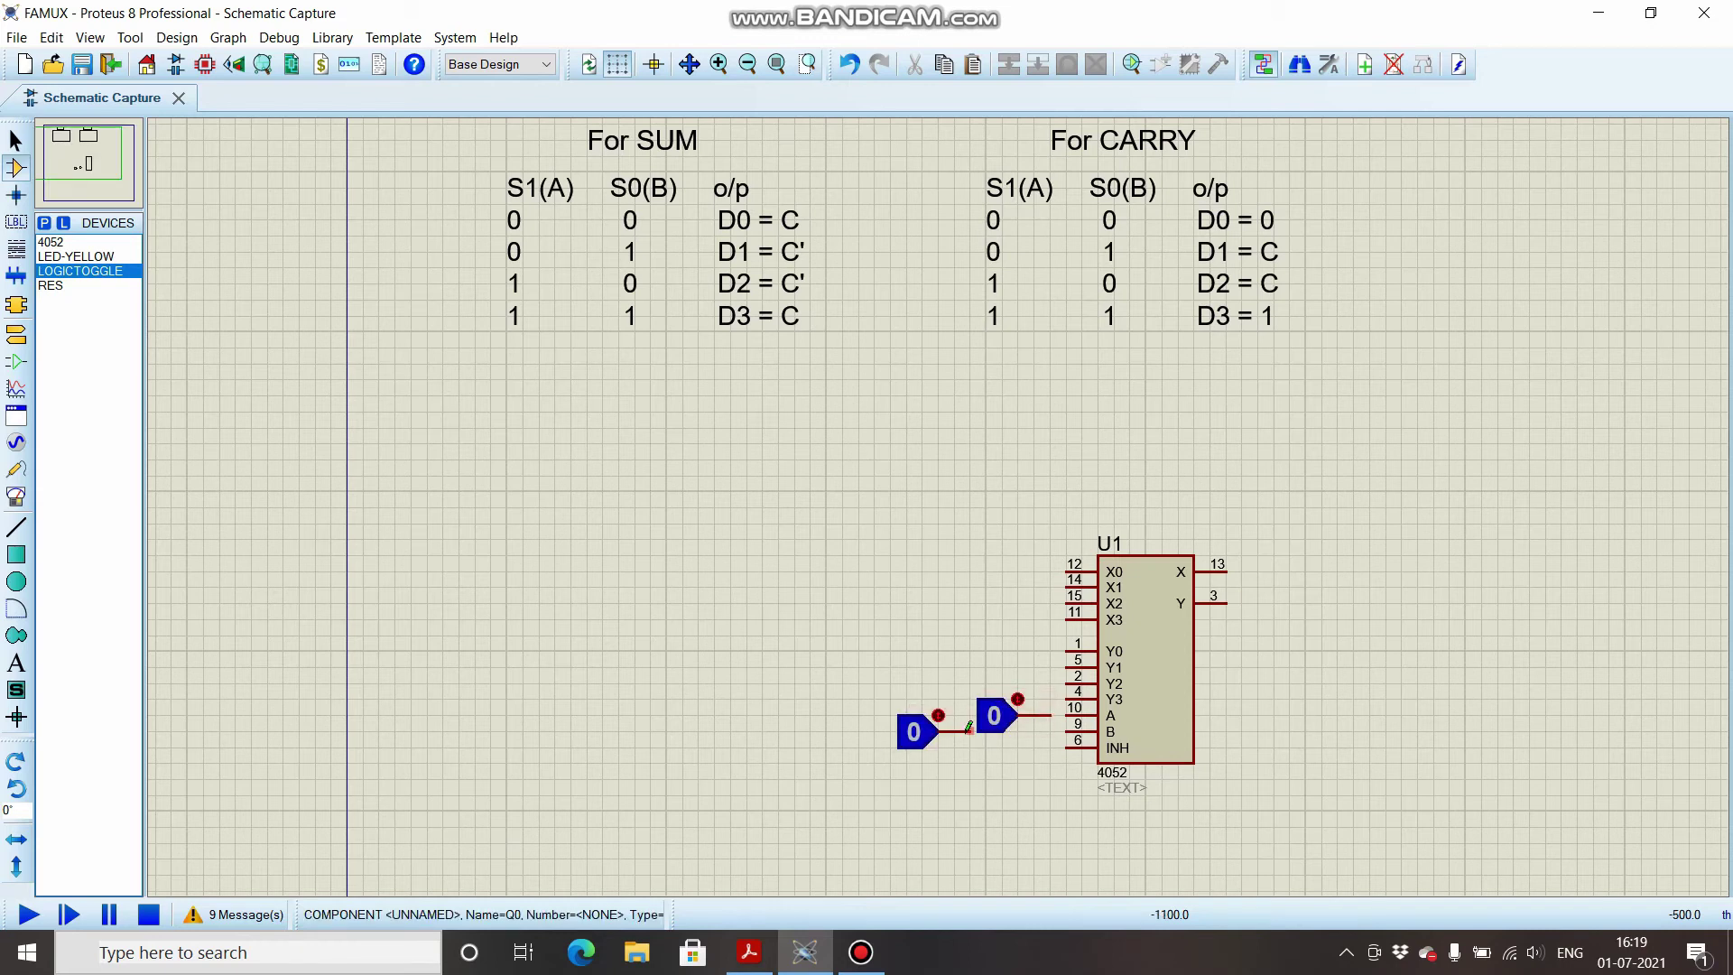
left_click(969, 732)
left_click(1065, 732)
left_click(1051, 715)
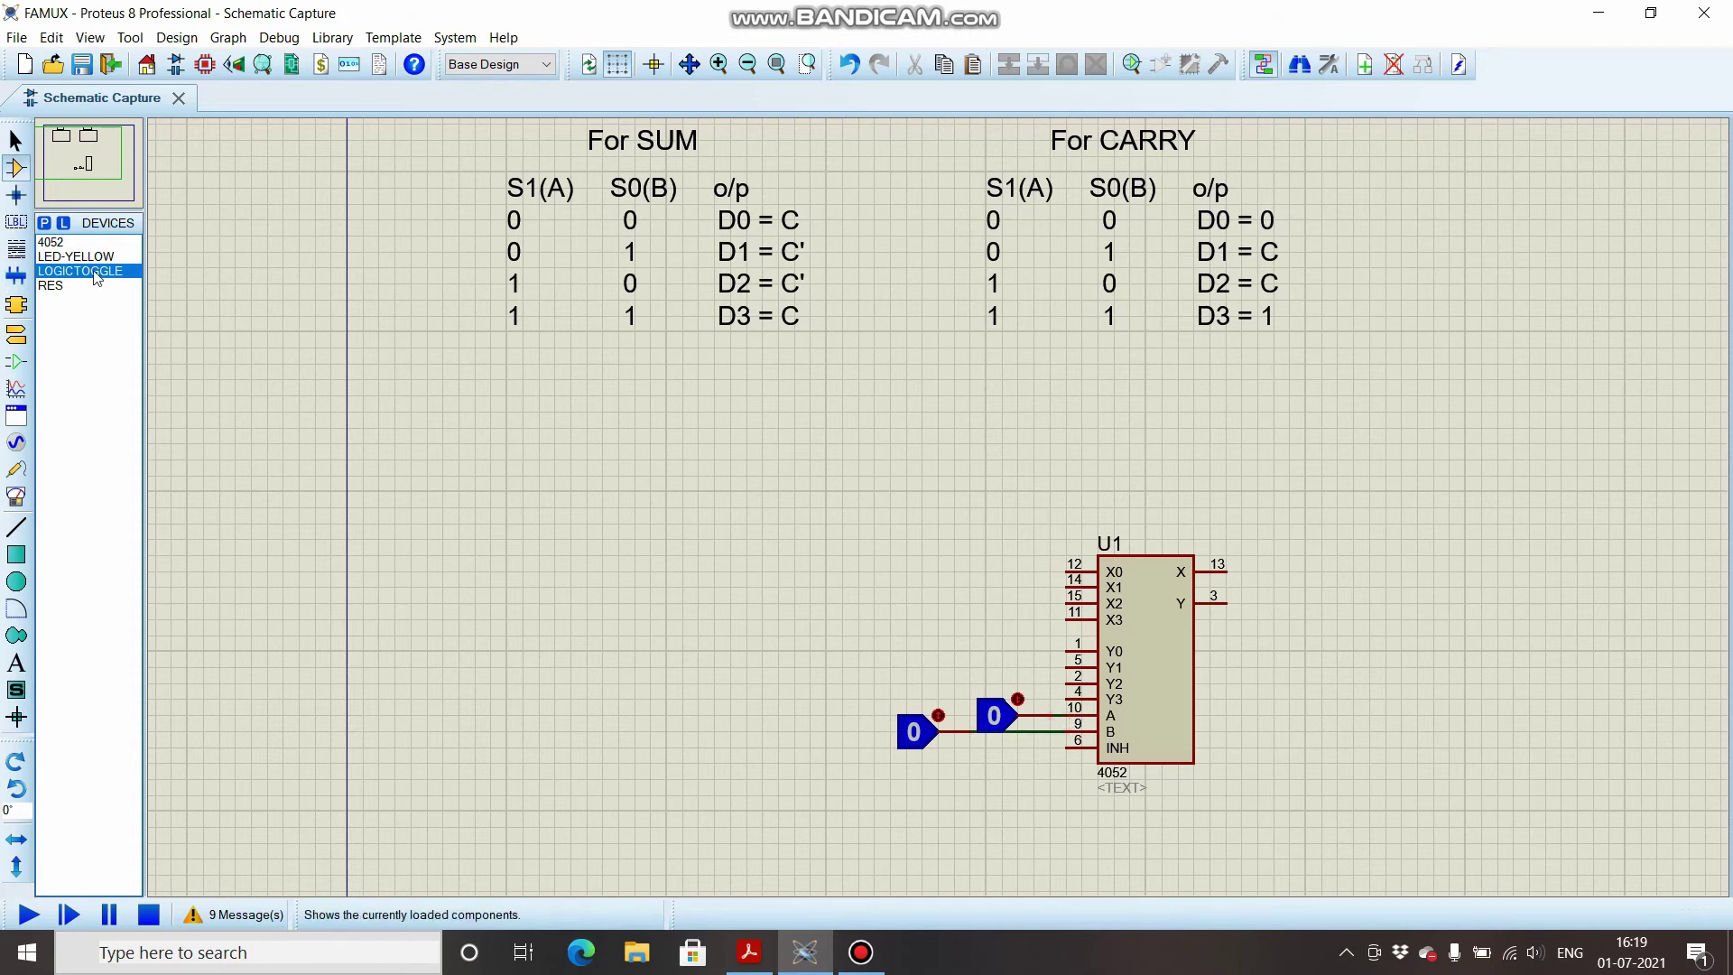
- Place a third LOGICTOGGLE above the multiplexer's X inputs and rotate it clockwise so its pin points down
left_click(951, 470)
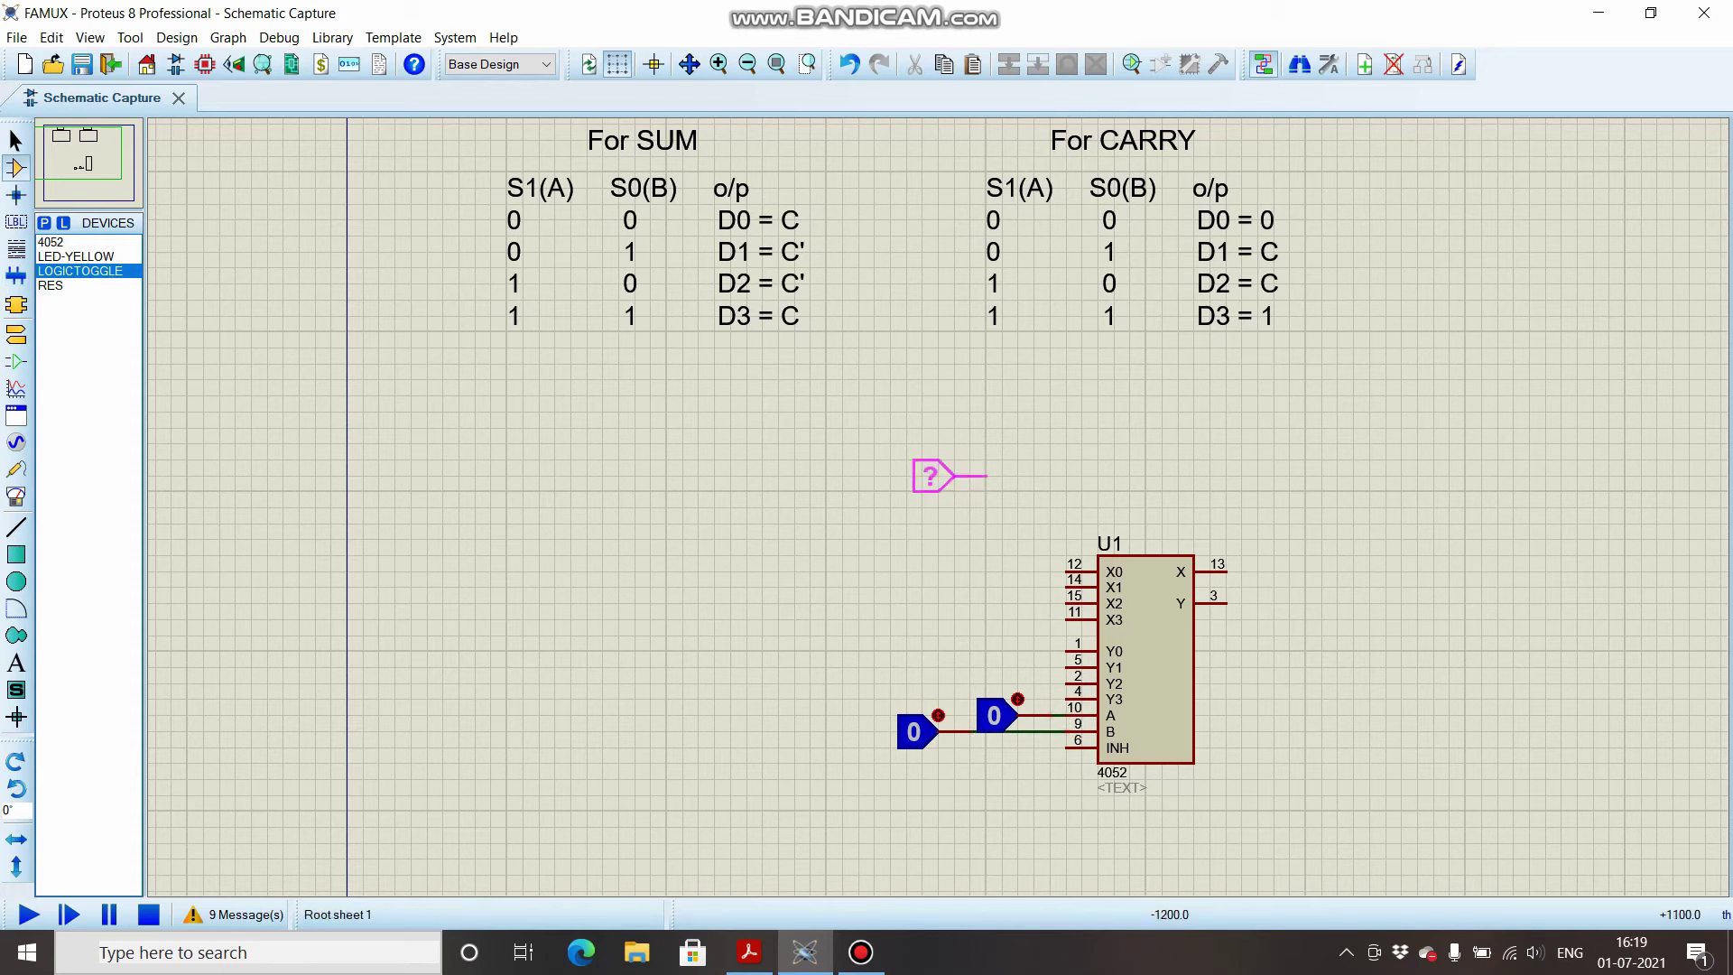
left_click(931, 476)
right_click(943, 474)
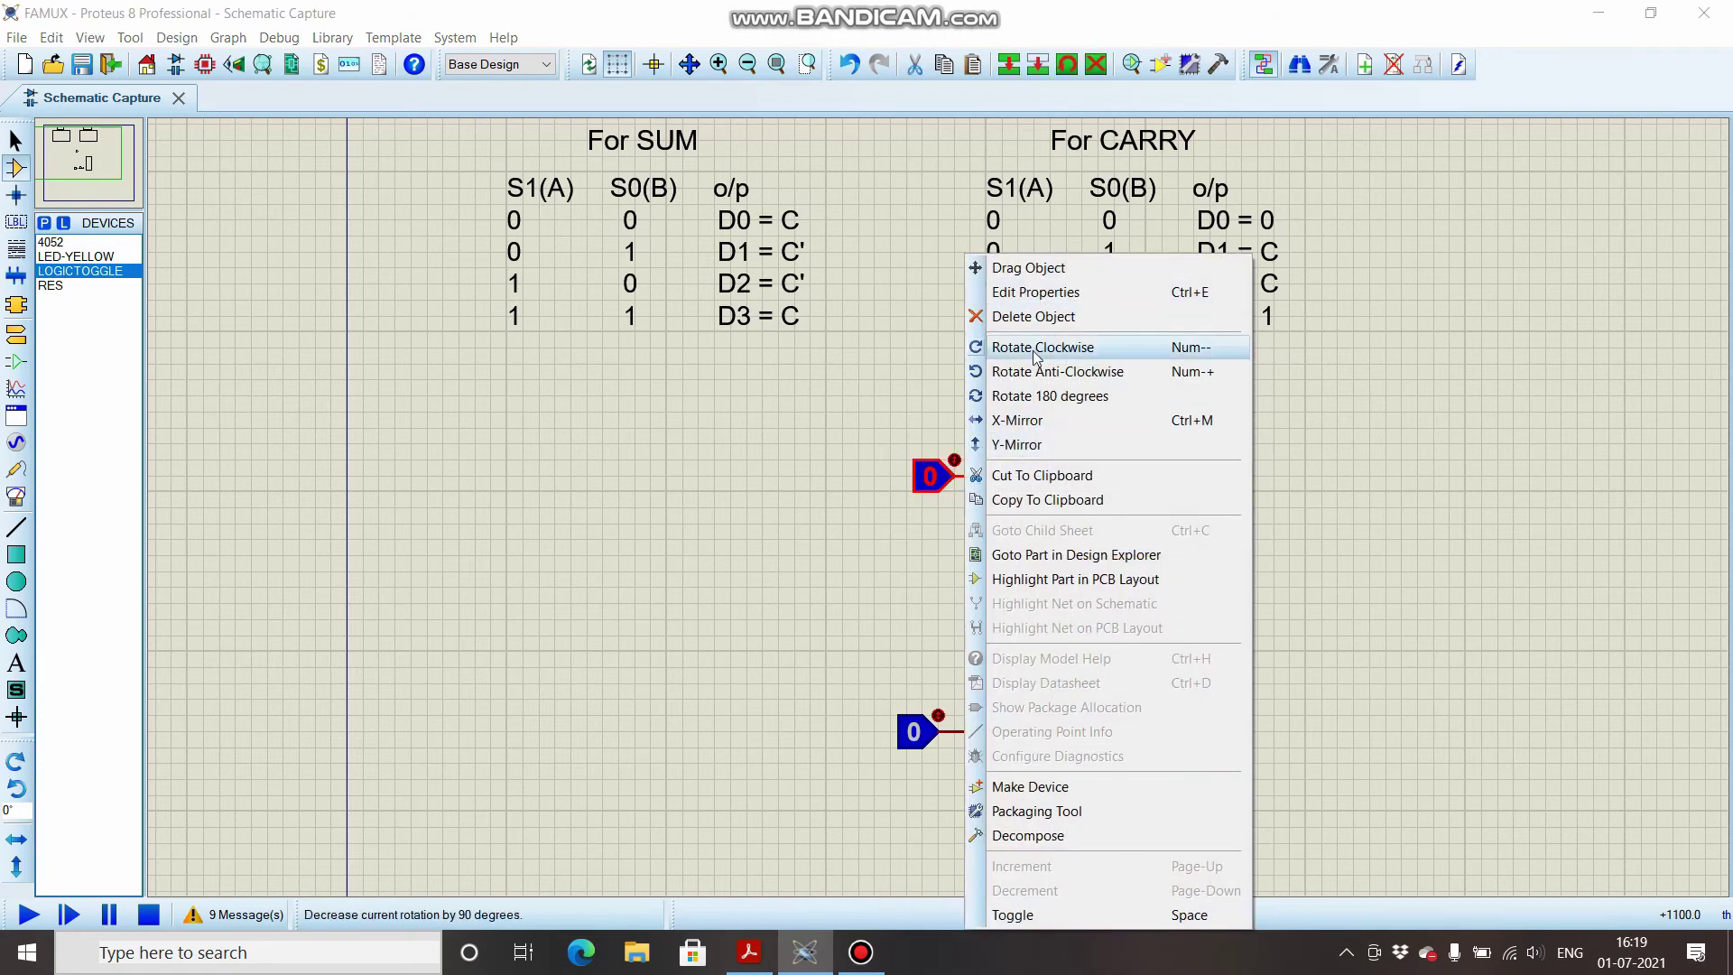
left_click(1043, 346)
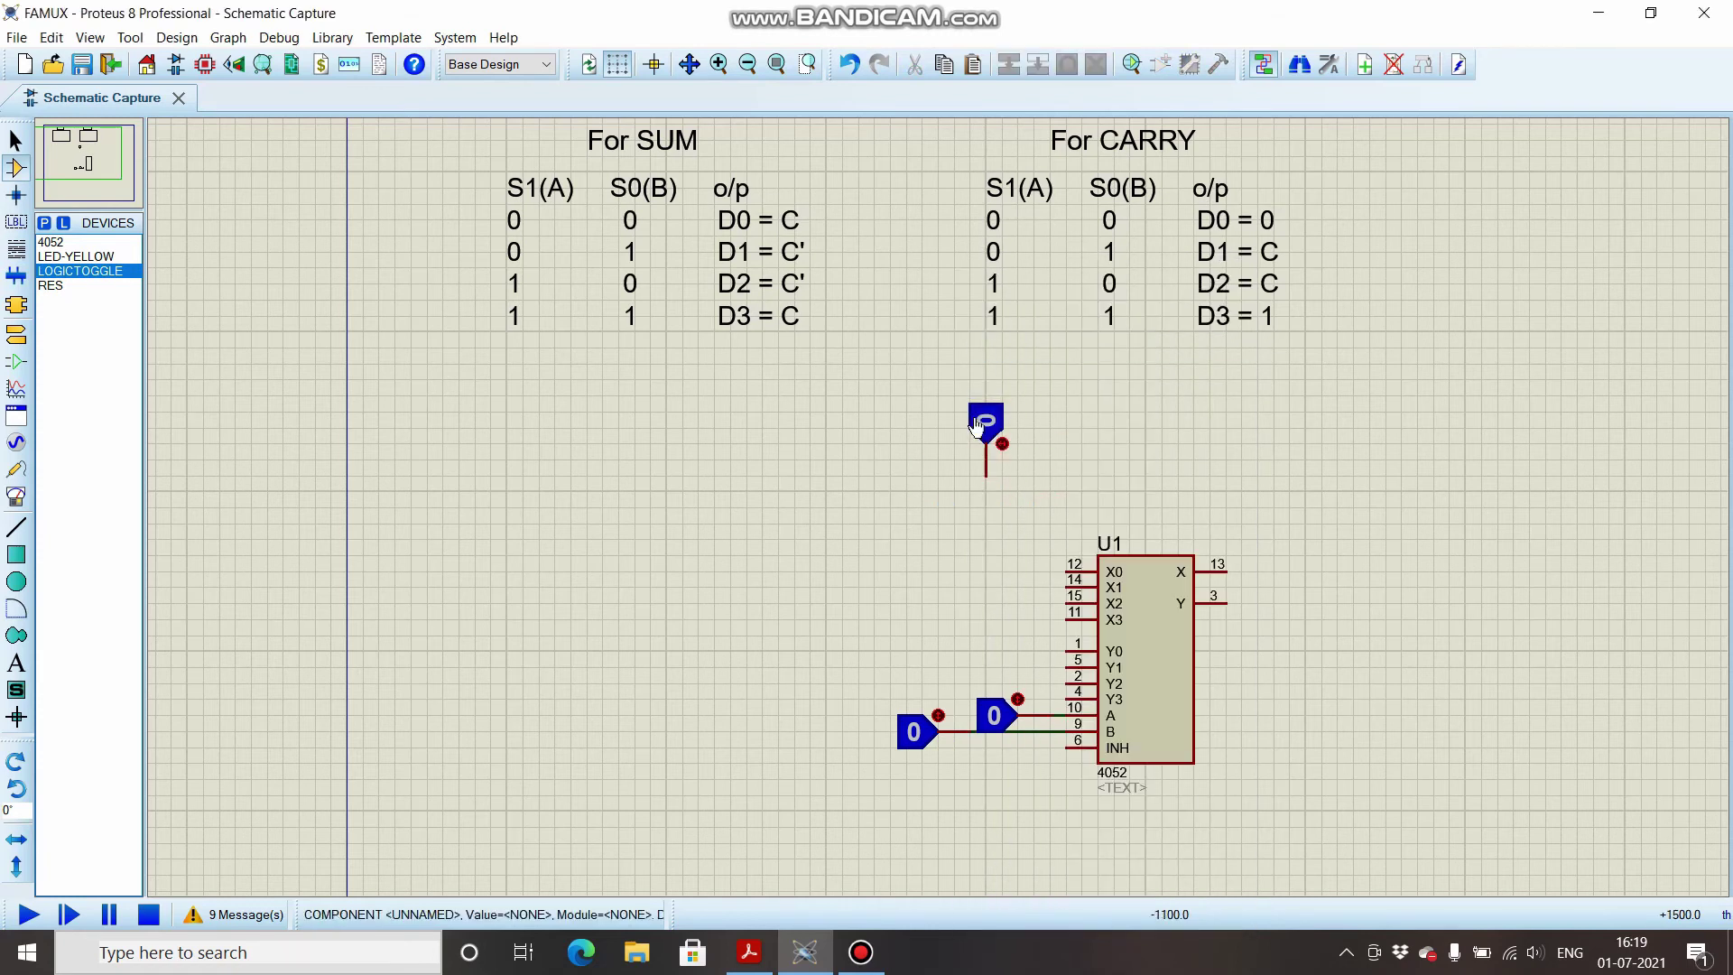
- Move the rotated logic toggle down closer to U1 and wire it to pin X0
right_click(981, 424)
left_click(1038, 266)
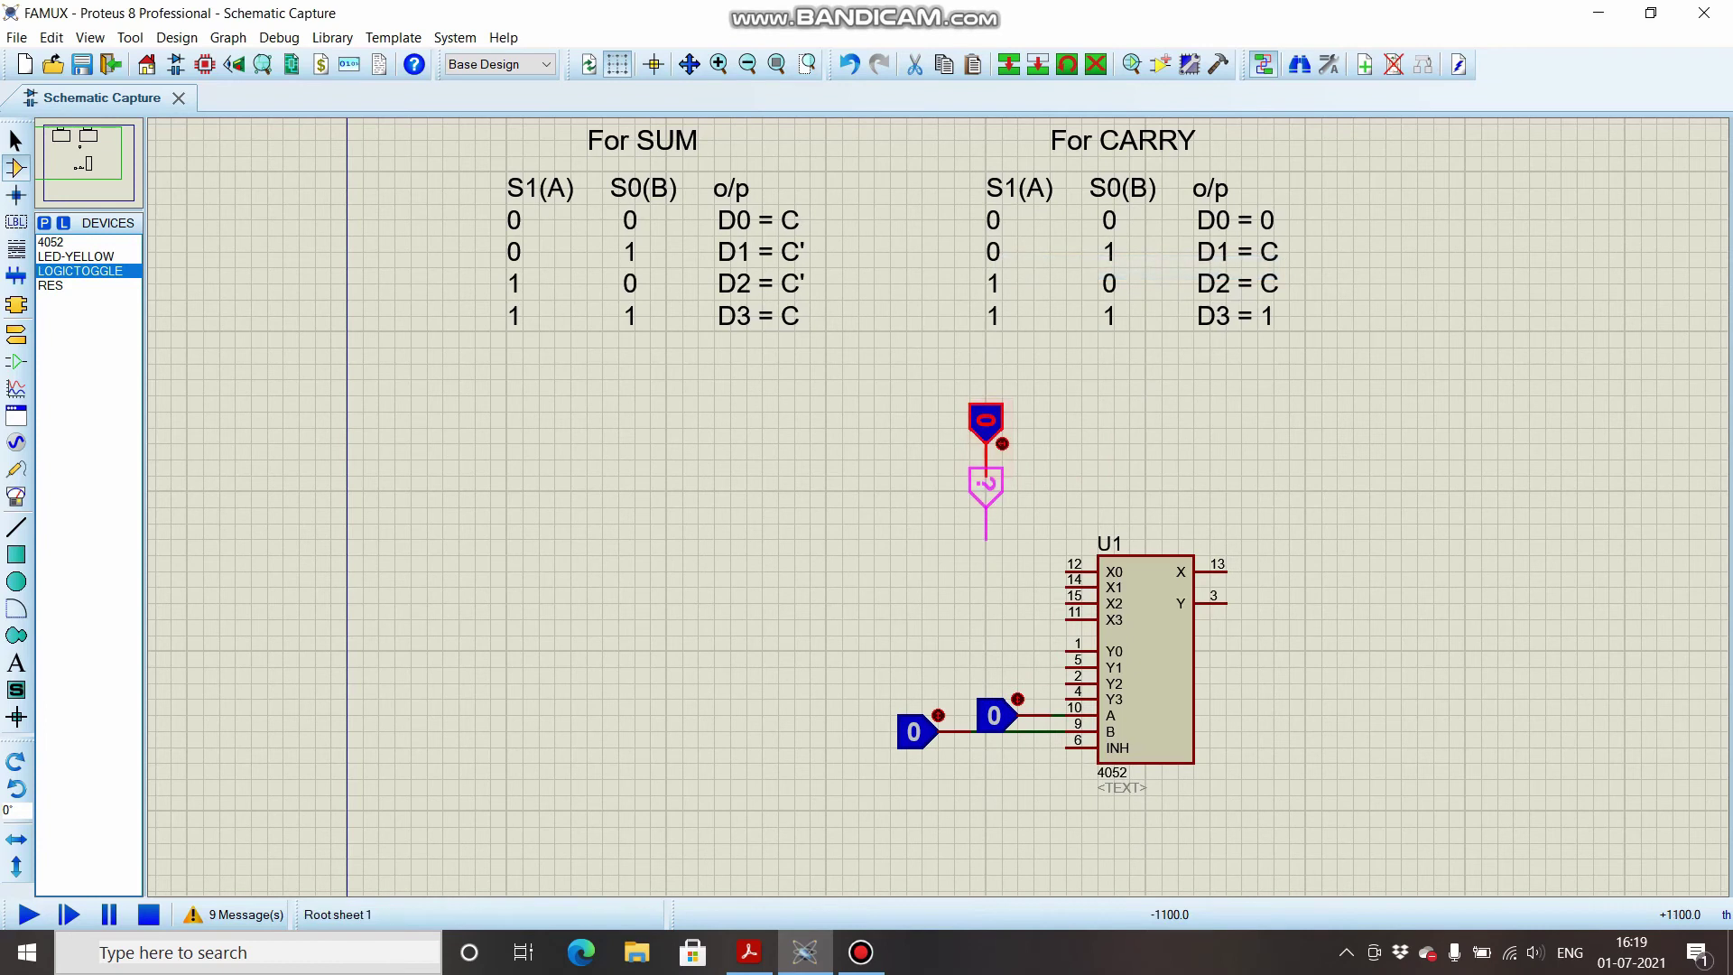
left_click(979, 485)
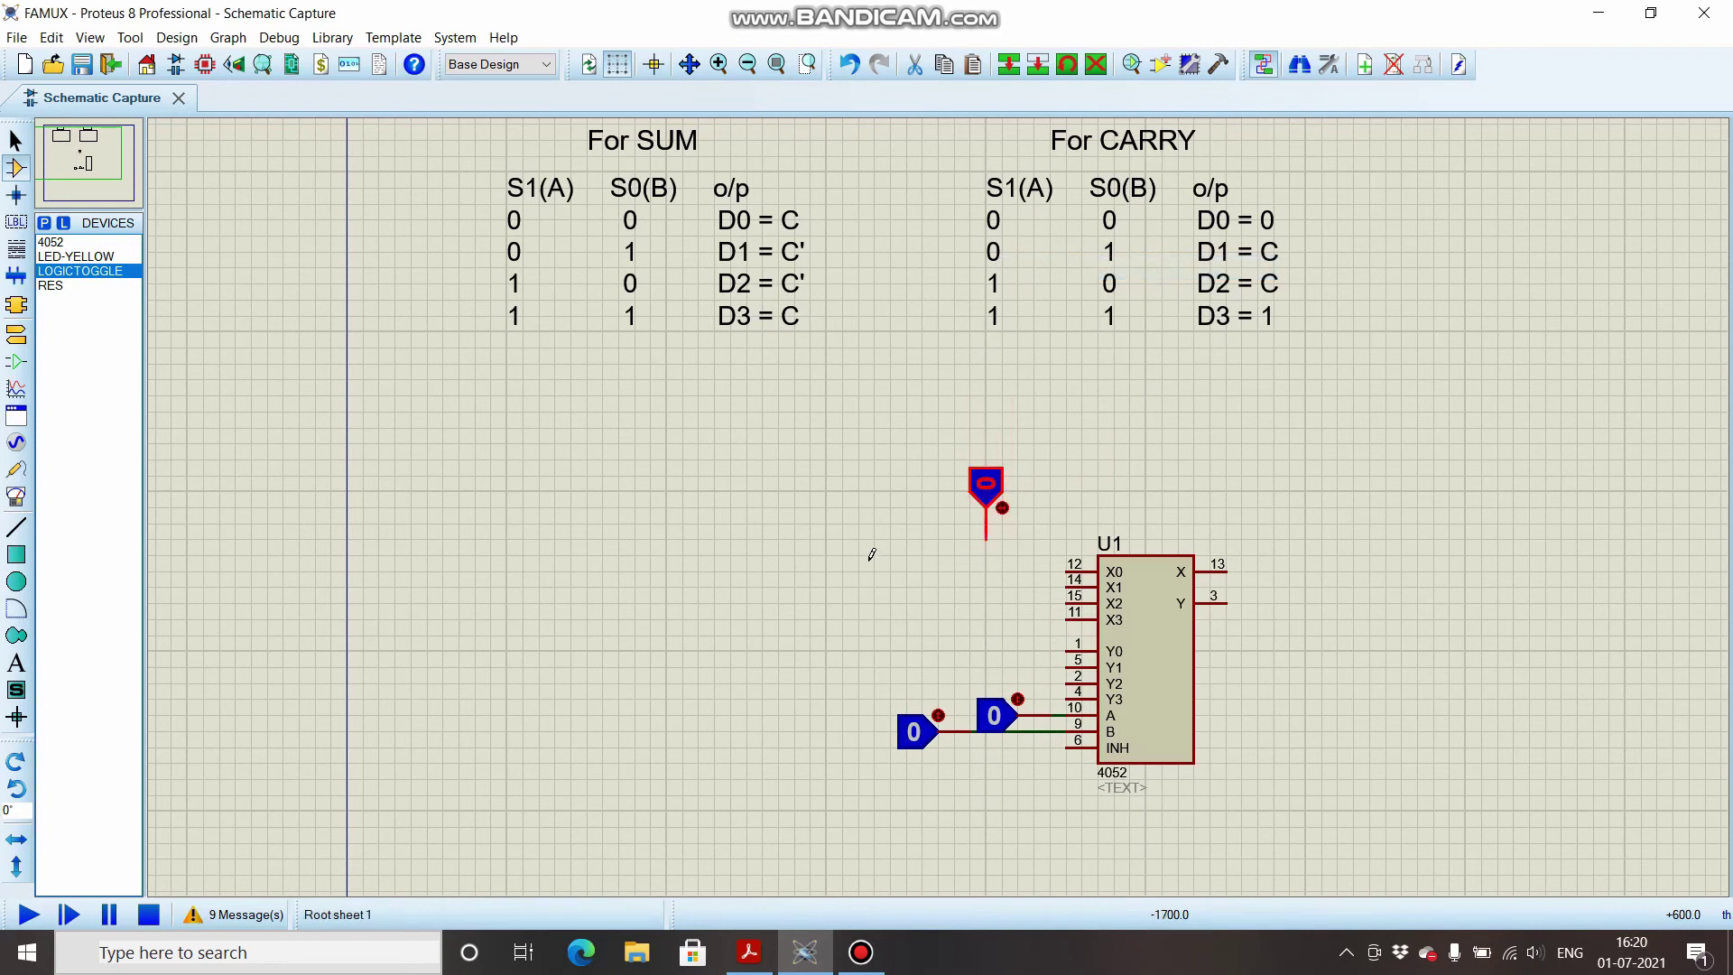
left_click(875, 545)
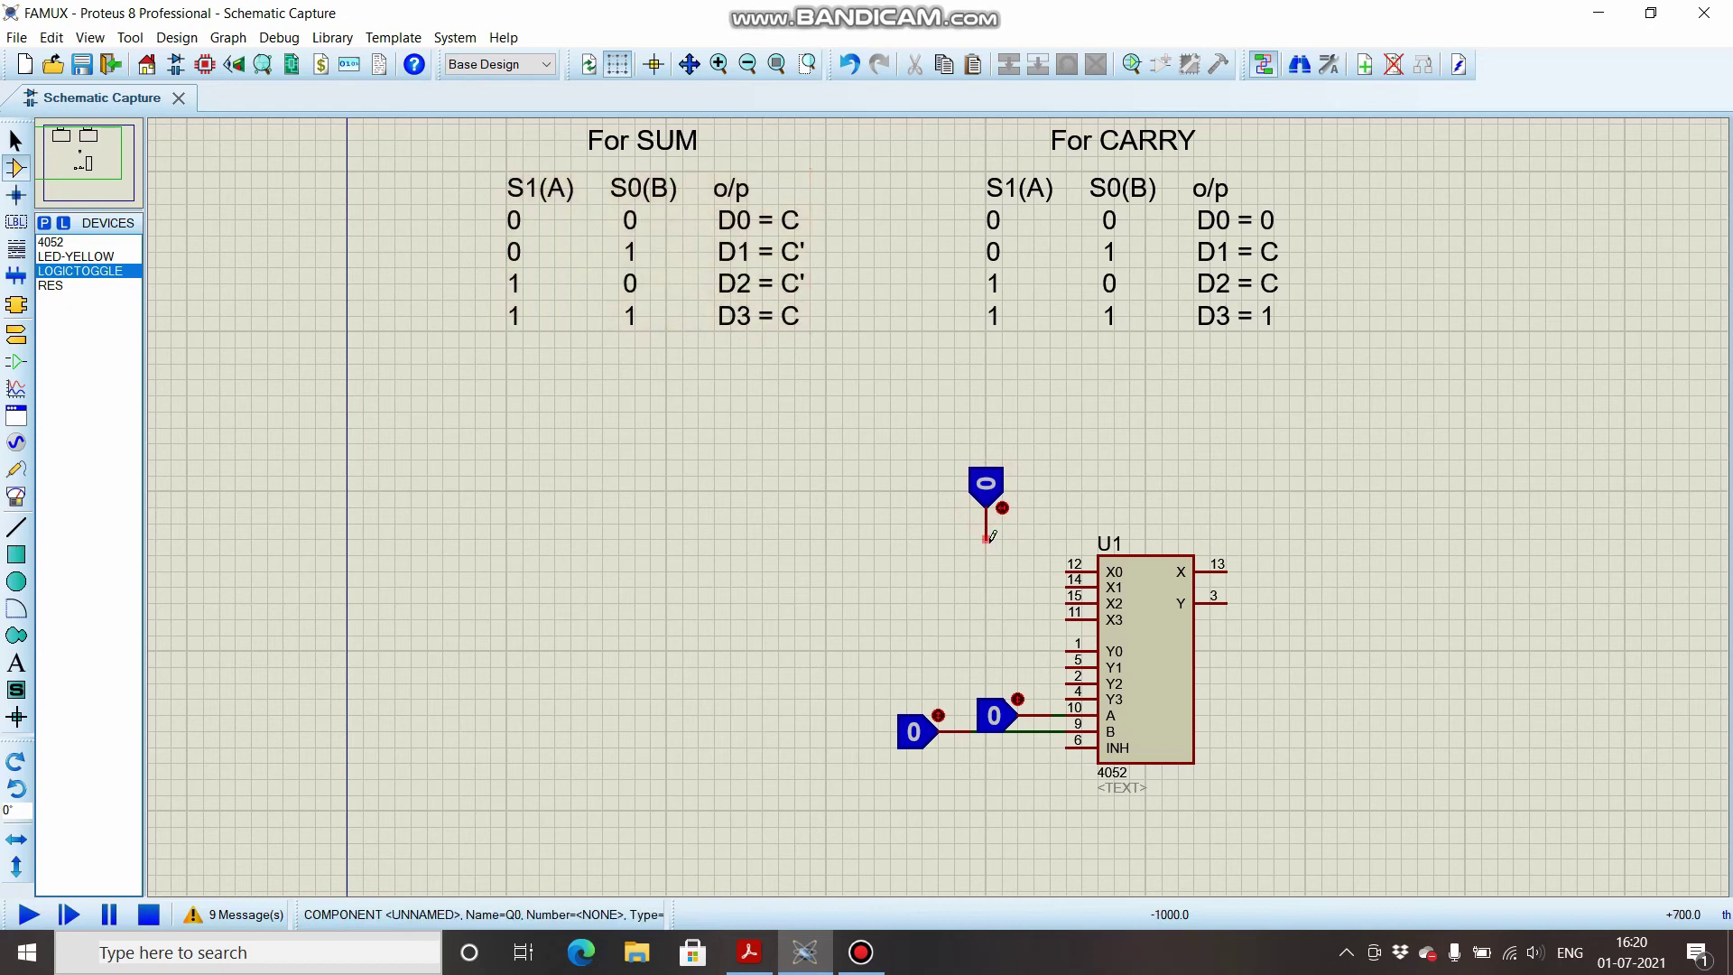
left_click(987, 539)
left_click(1071, 566)
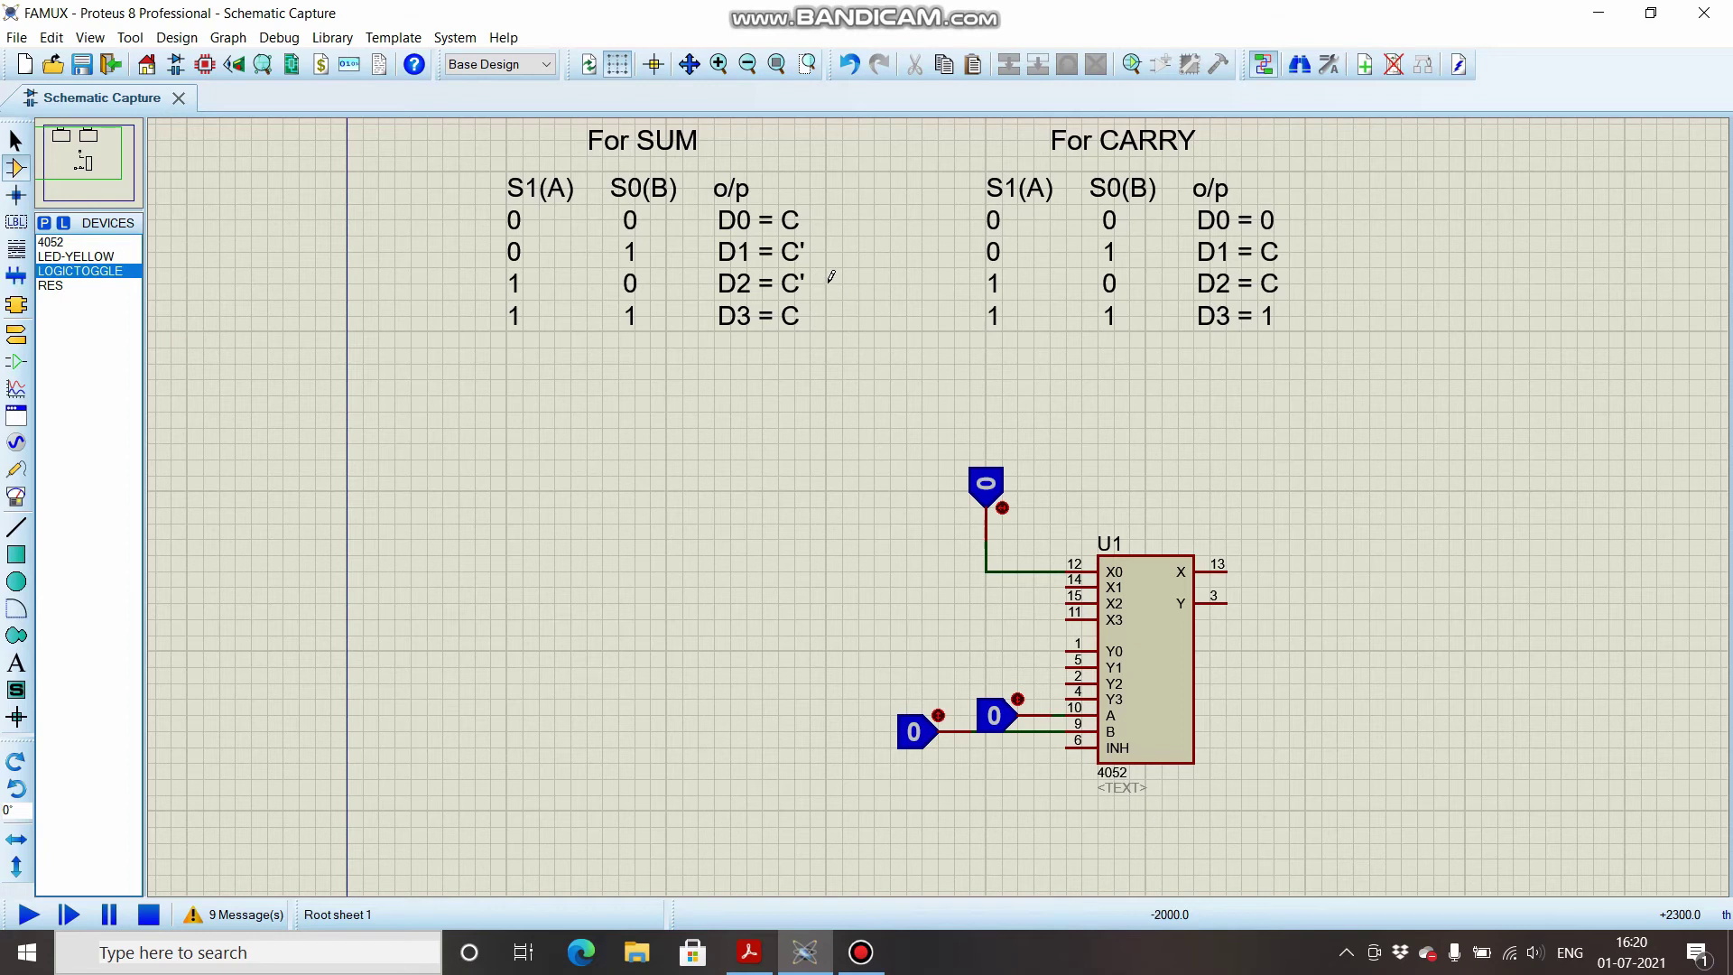
- Search the device library for "inverter" and add the NOT simple digital inverter to the device list
key("p")
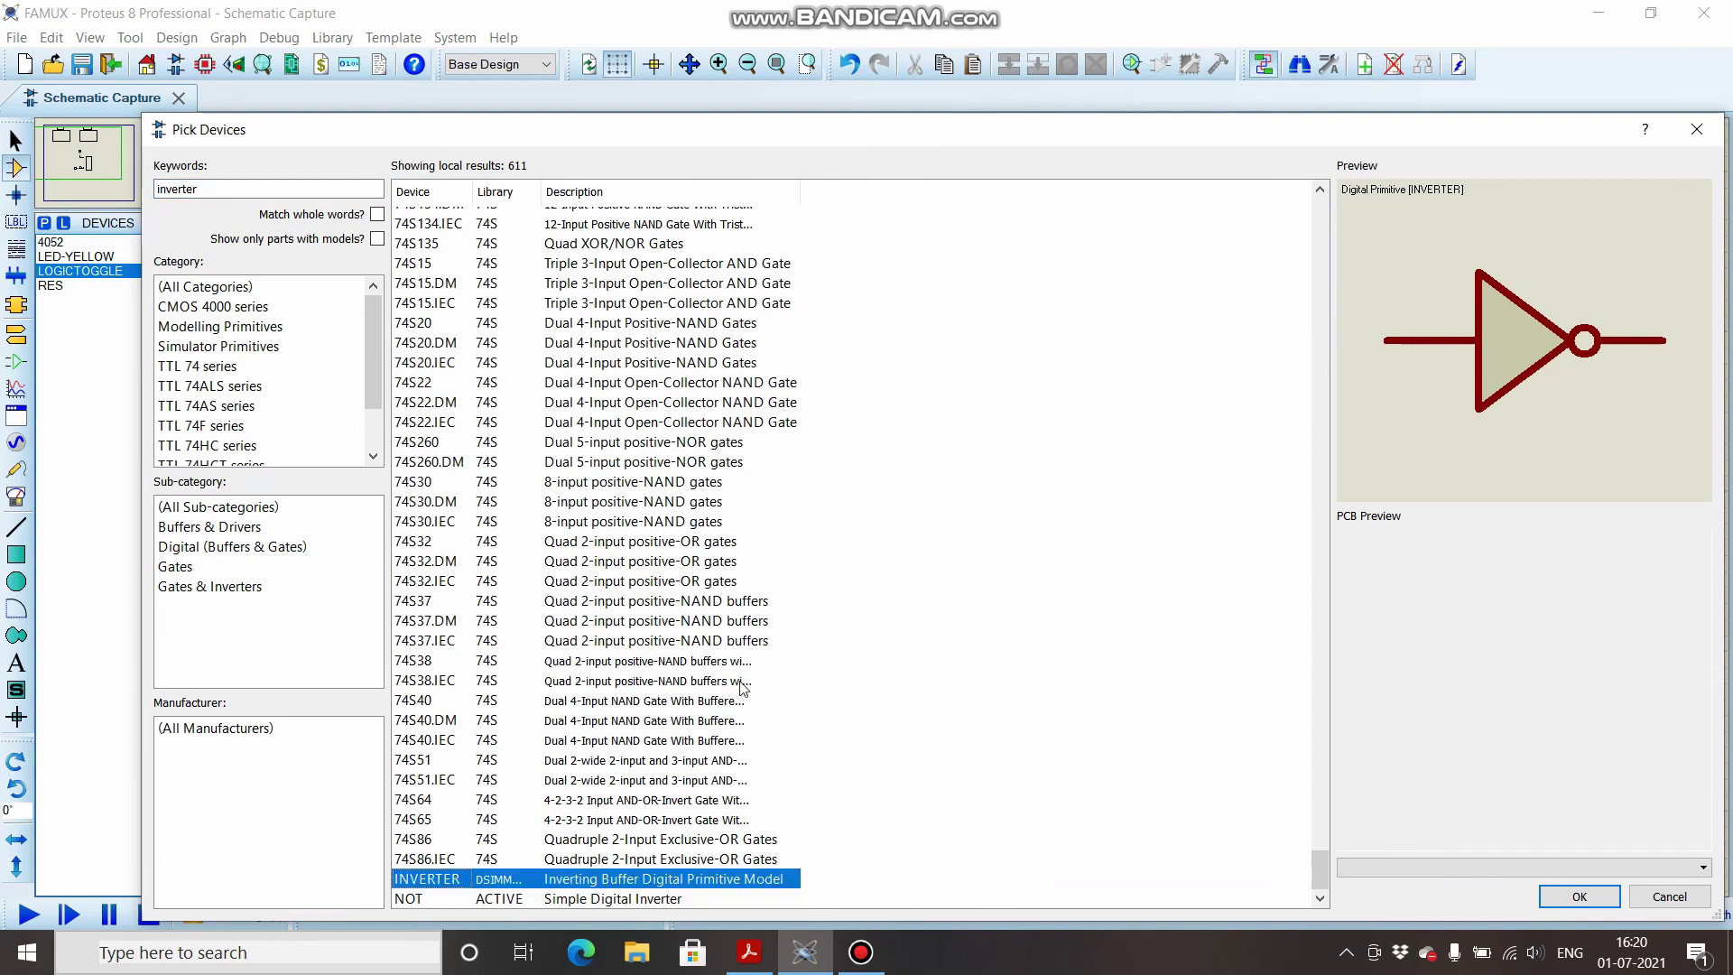
left_click(582, 867)
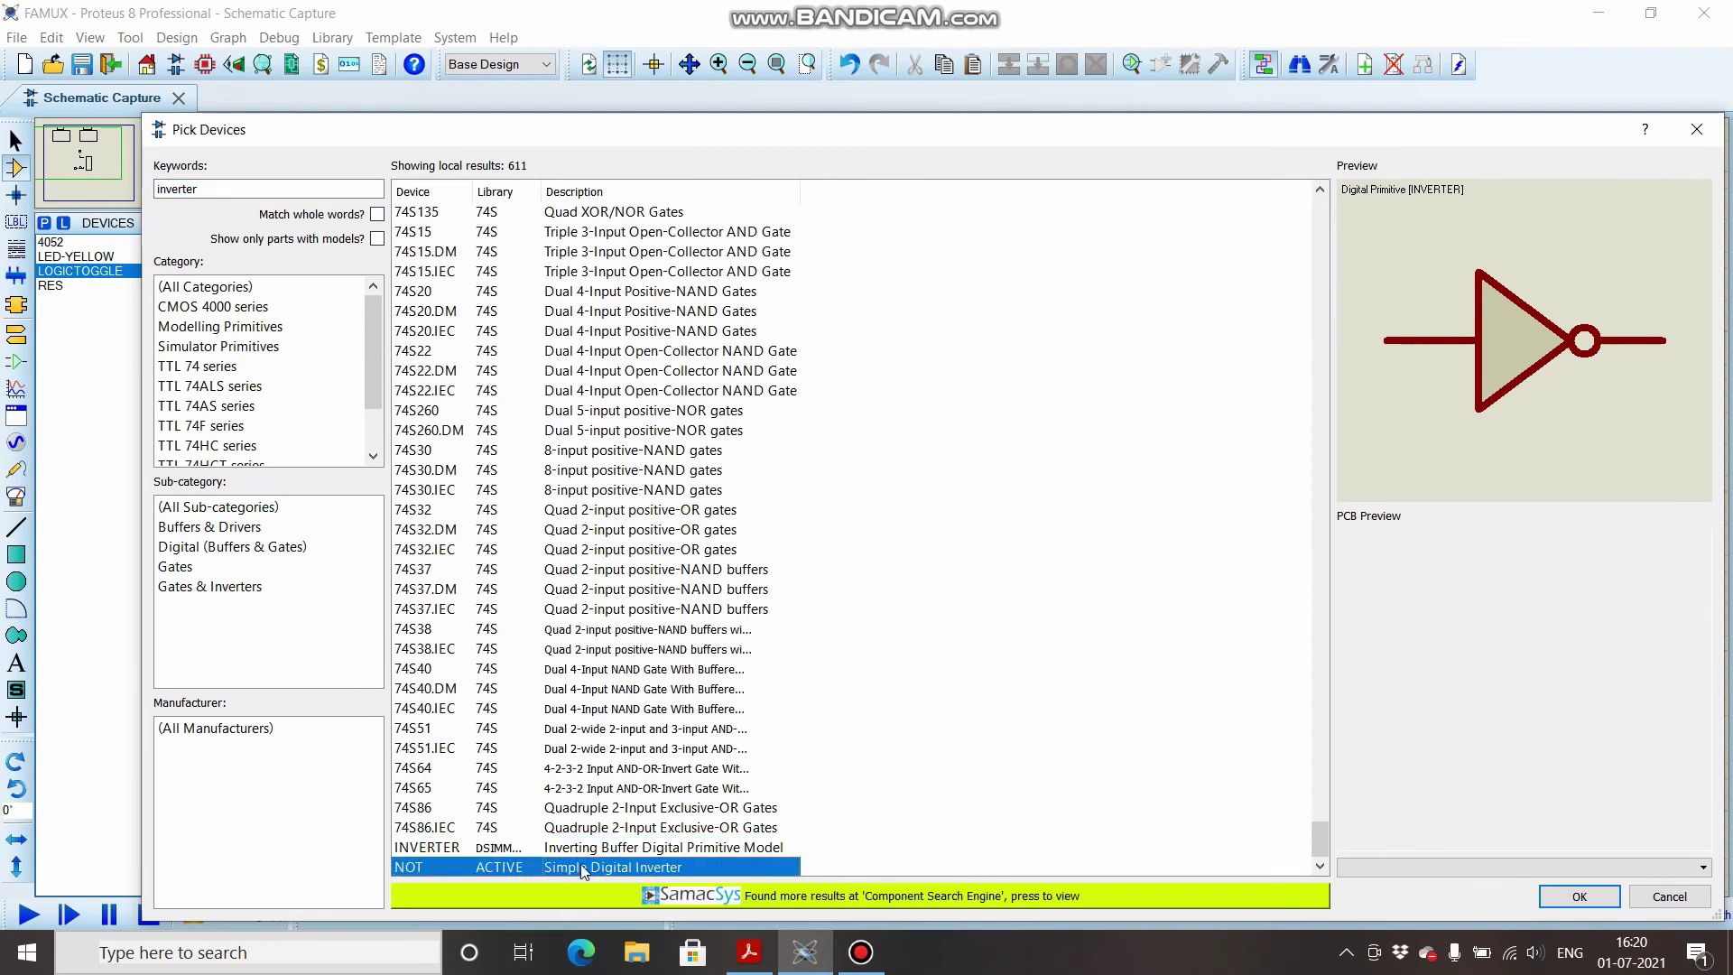
left_click(1578, 895)
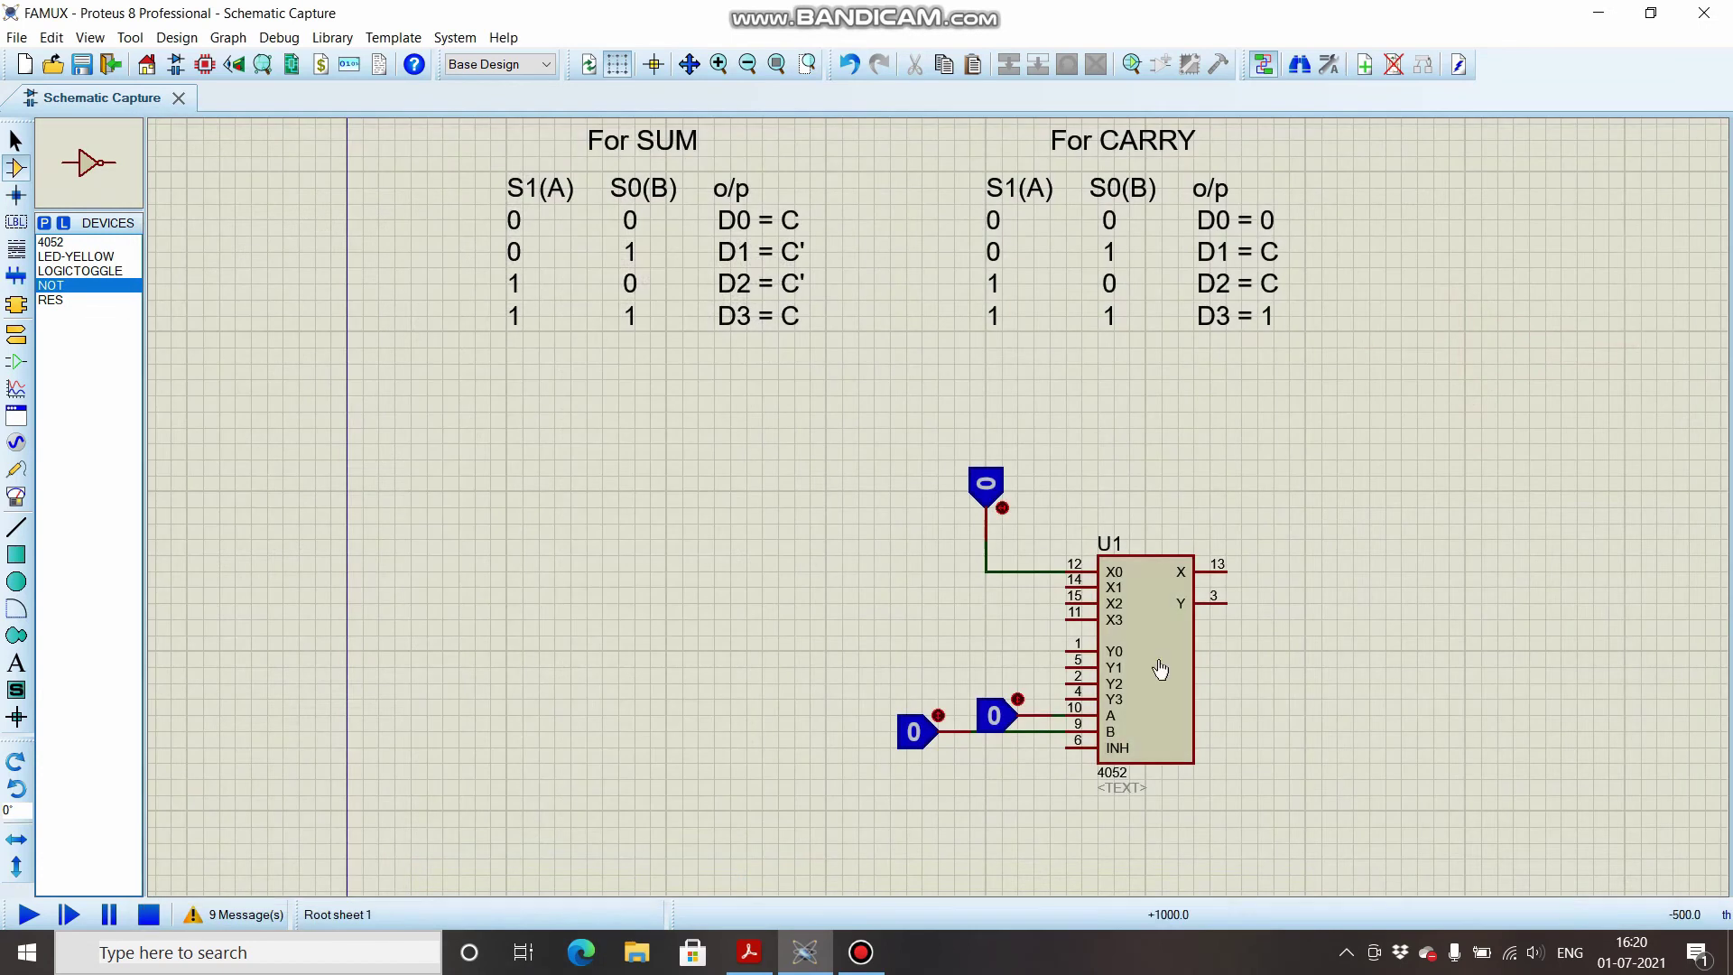
- Place a NOT gate beside the third toggle, turn it 180 degrees, and align it with the X0 wire
left_click(920, 538)
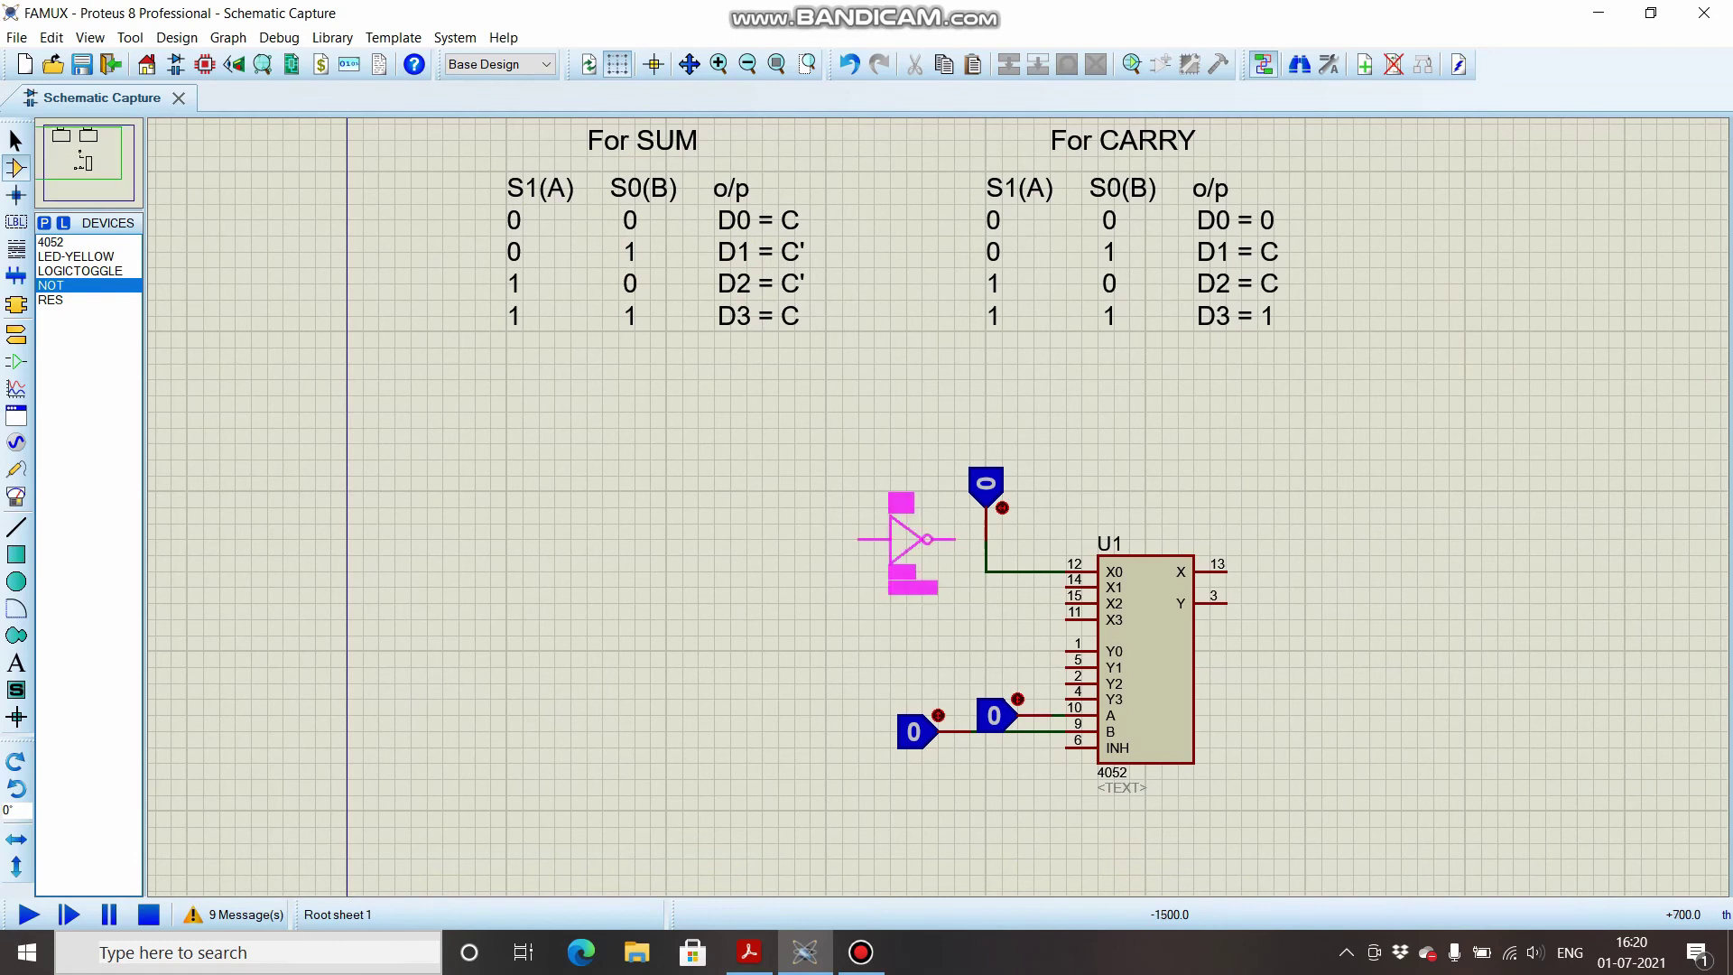
left_click(920, 539)
right_click(928, 542)
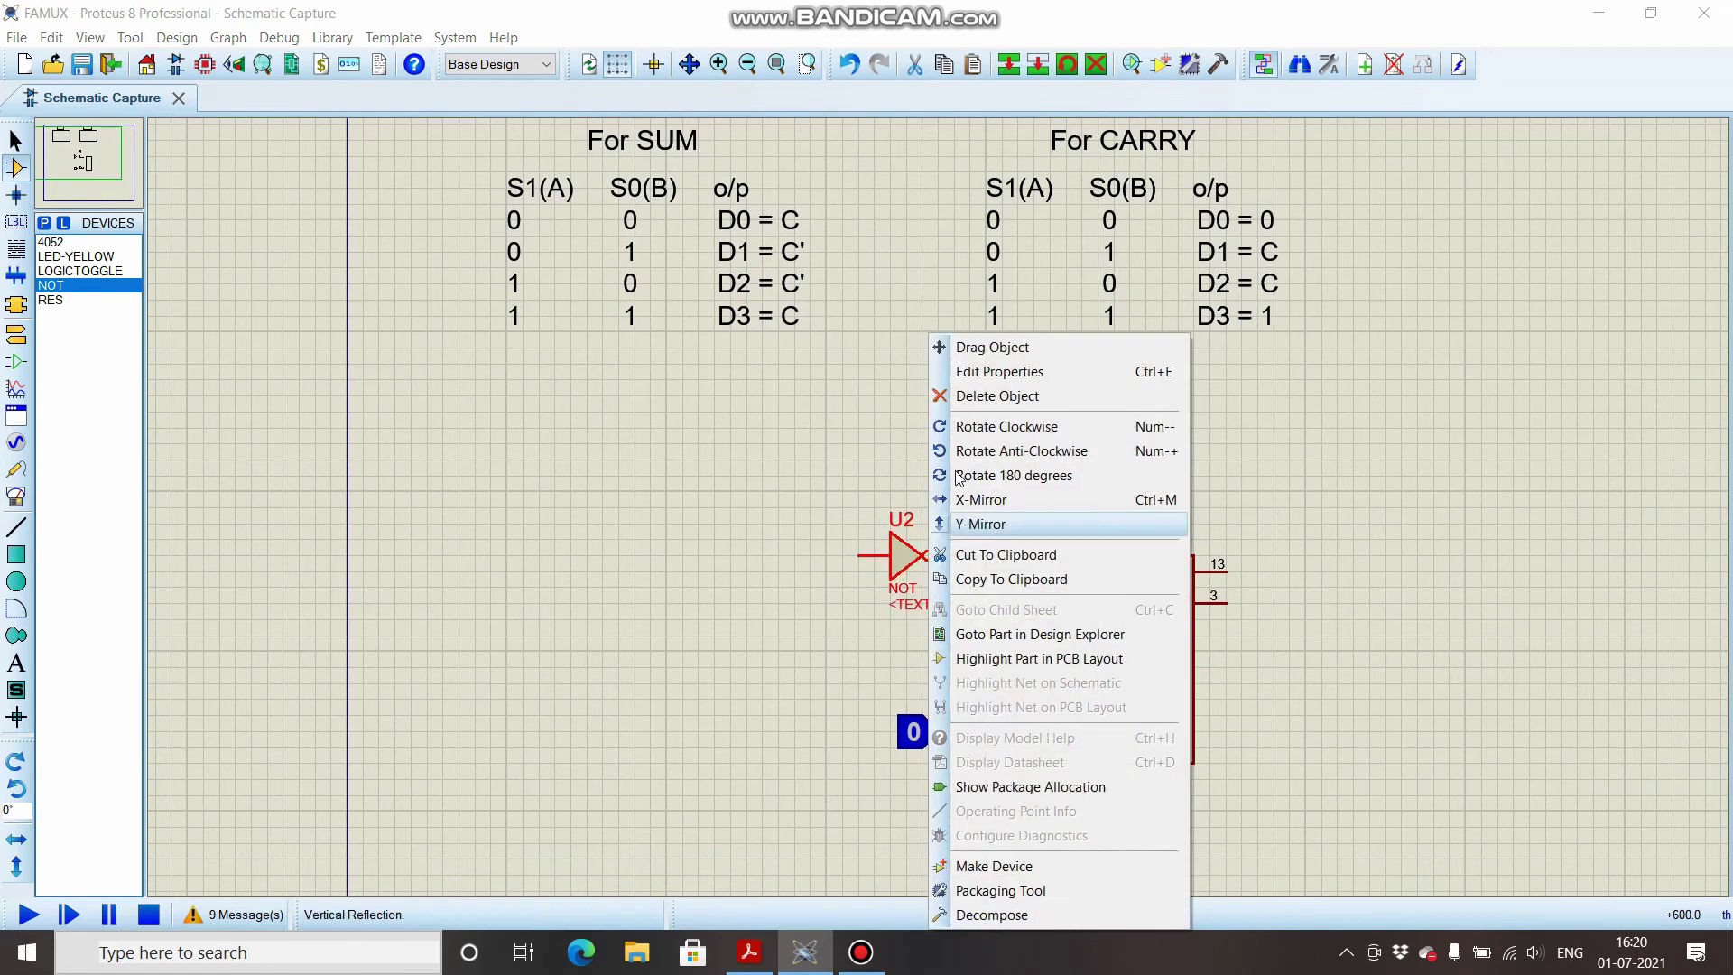
left_click(1006, 426)
right_click(907, 550)
left_click(1006, 426)
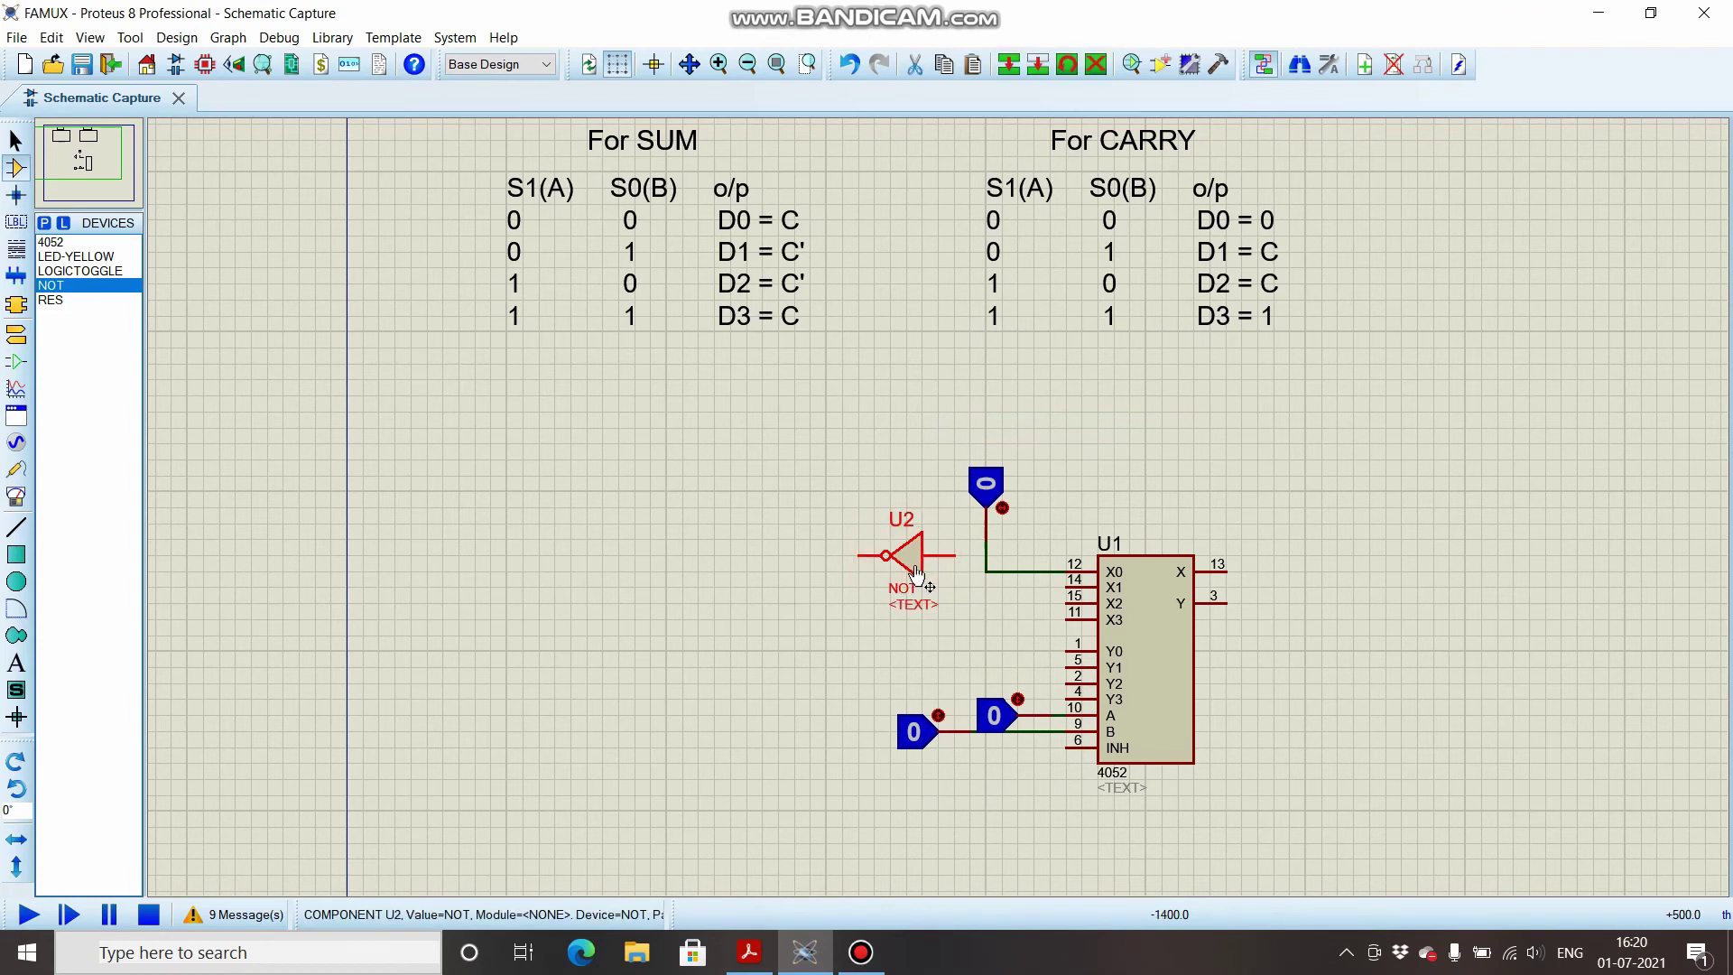
left_click_drag(903, 555, 918, 571)
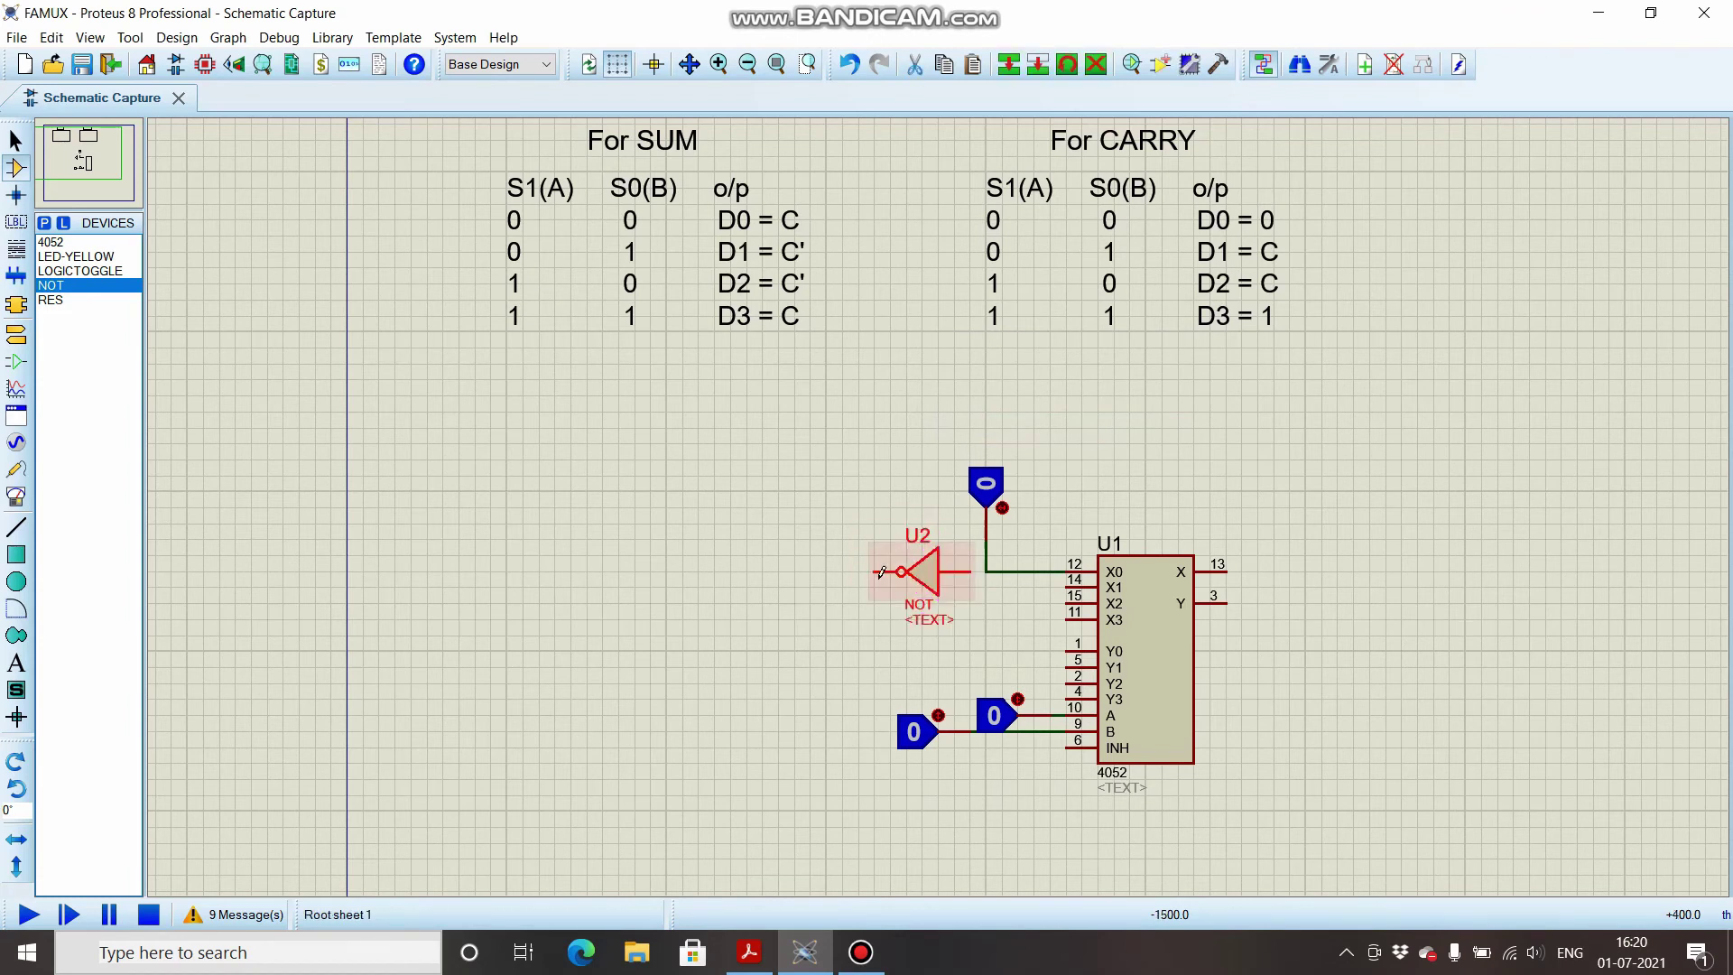
- Wire the NOT gate's input to the toggle's X0 line and its output to pin X1 of U1
left_click(971, 571)
left_click(985, 571)
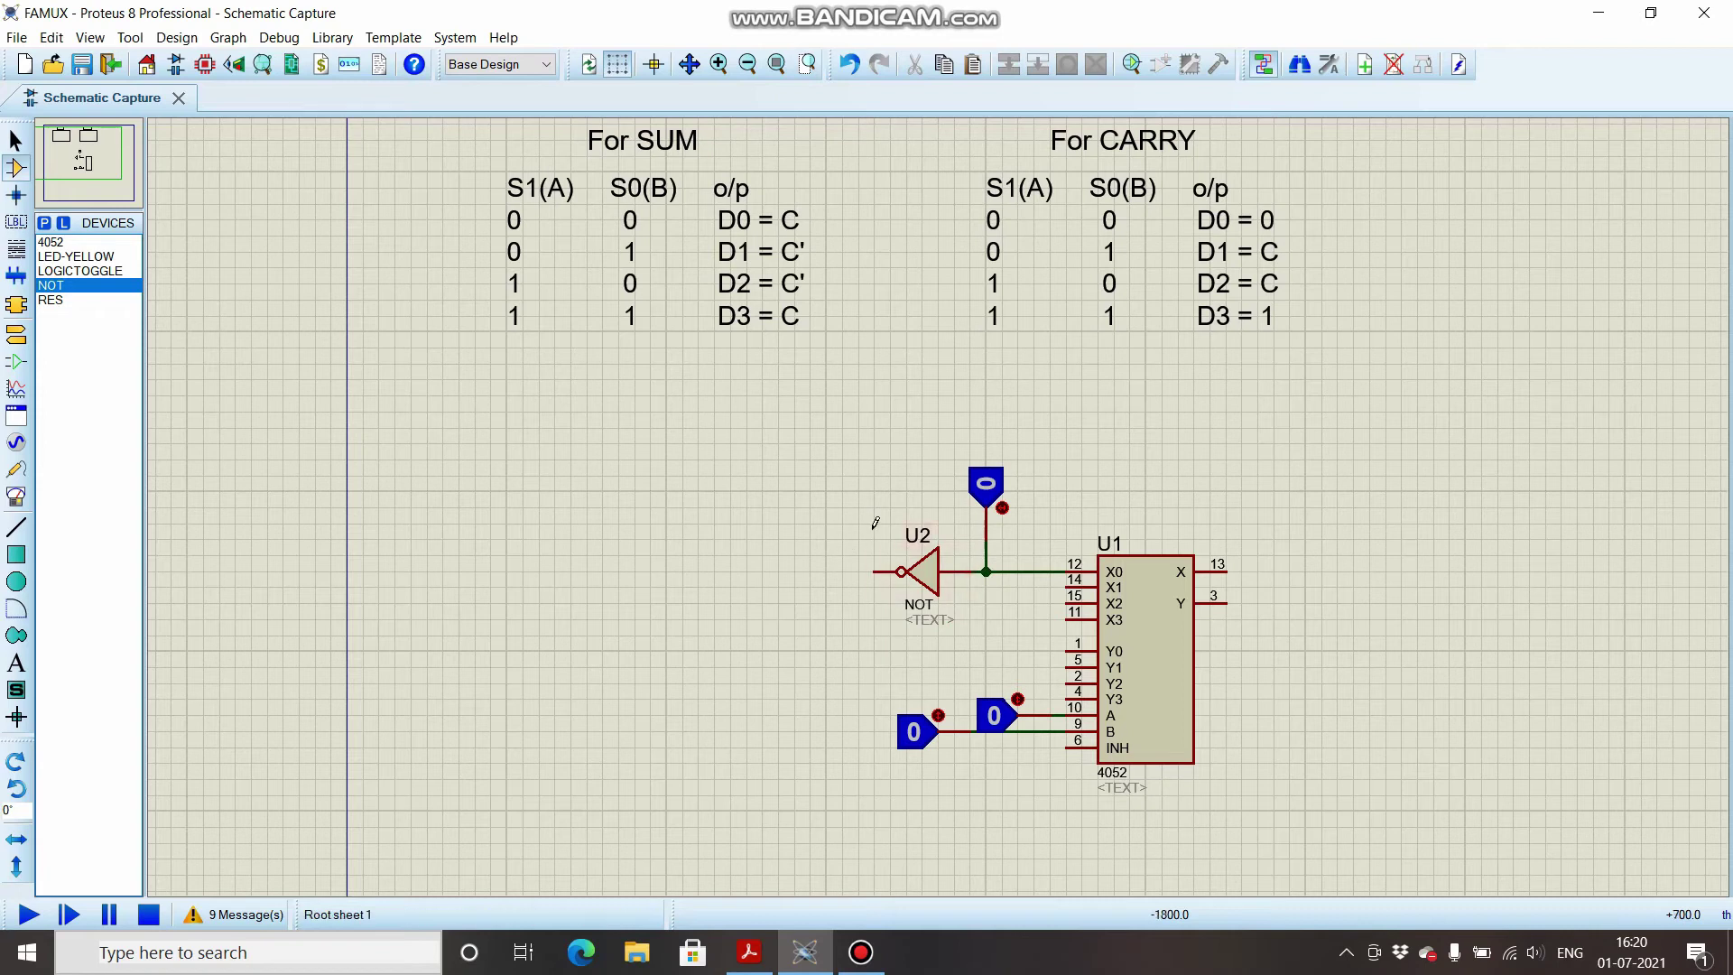
left_click(874, 572)
left_click(1002, 619)
left_click(1065, 580)
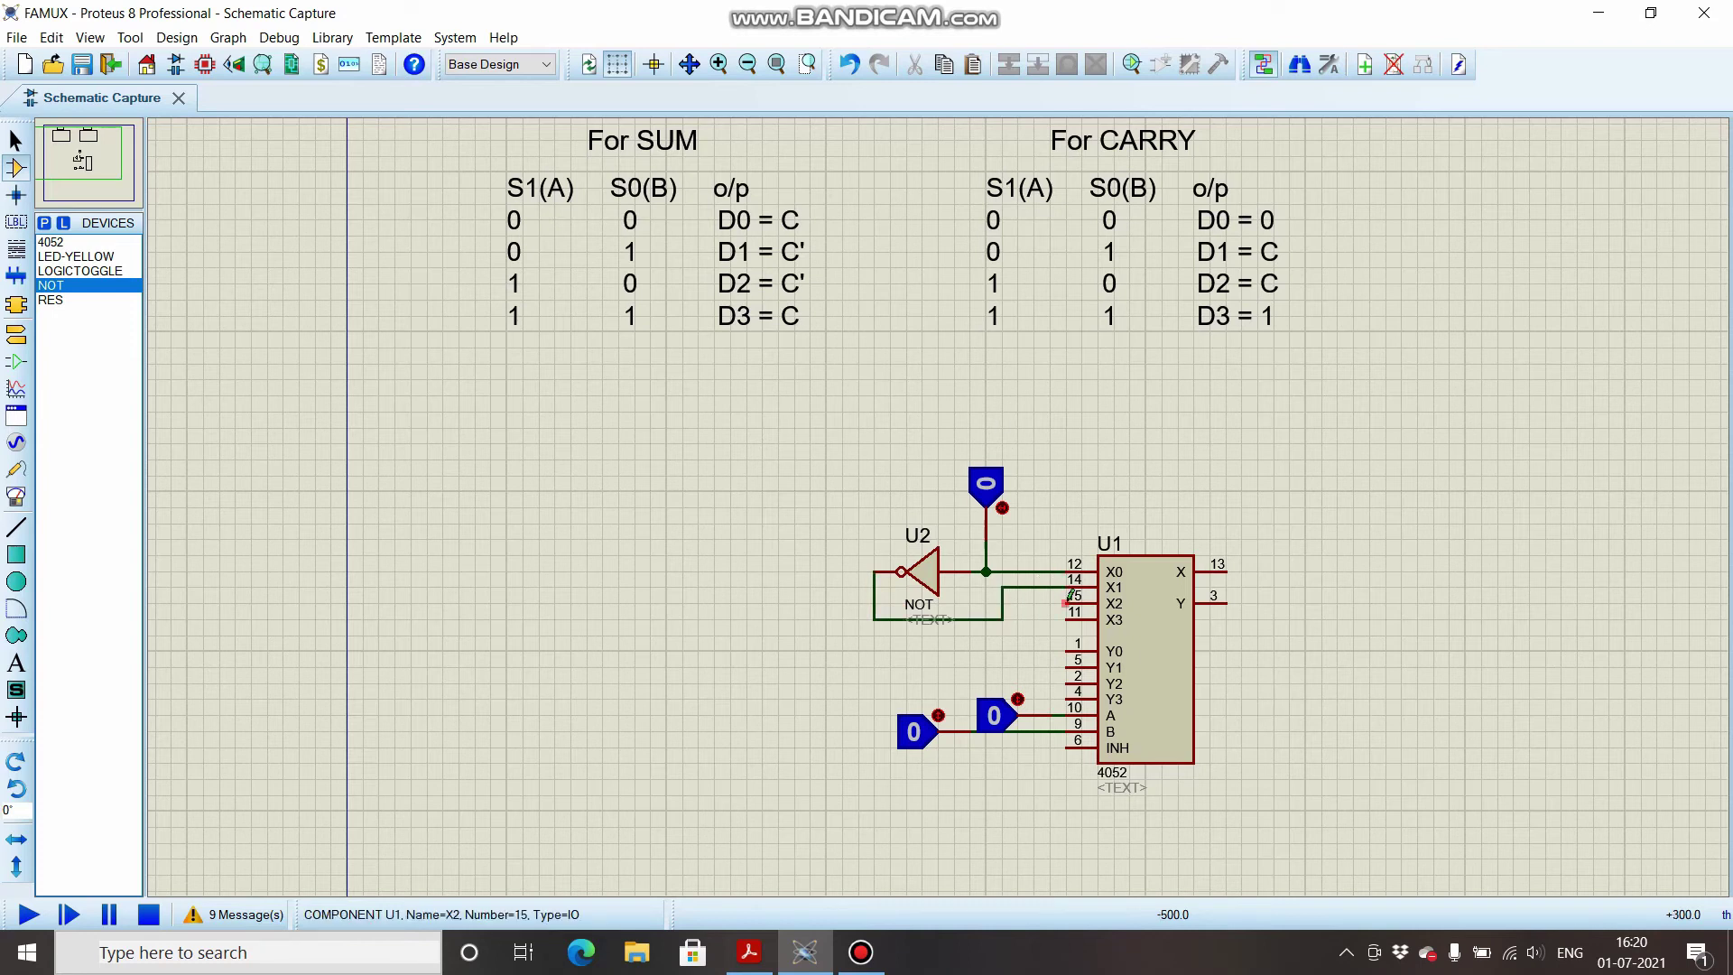
- Connect U1's X2 pin to the inverted X1 wire and its X3 pin to the third toggle's uninverted line
left_click(1050, 587)
left_click(1068, 618)
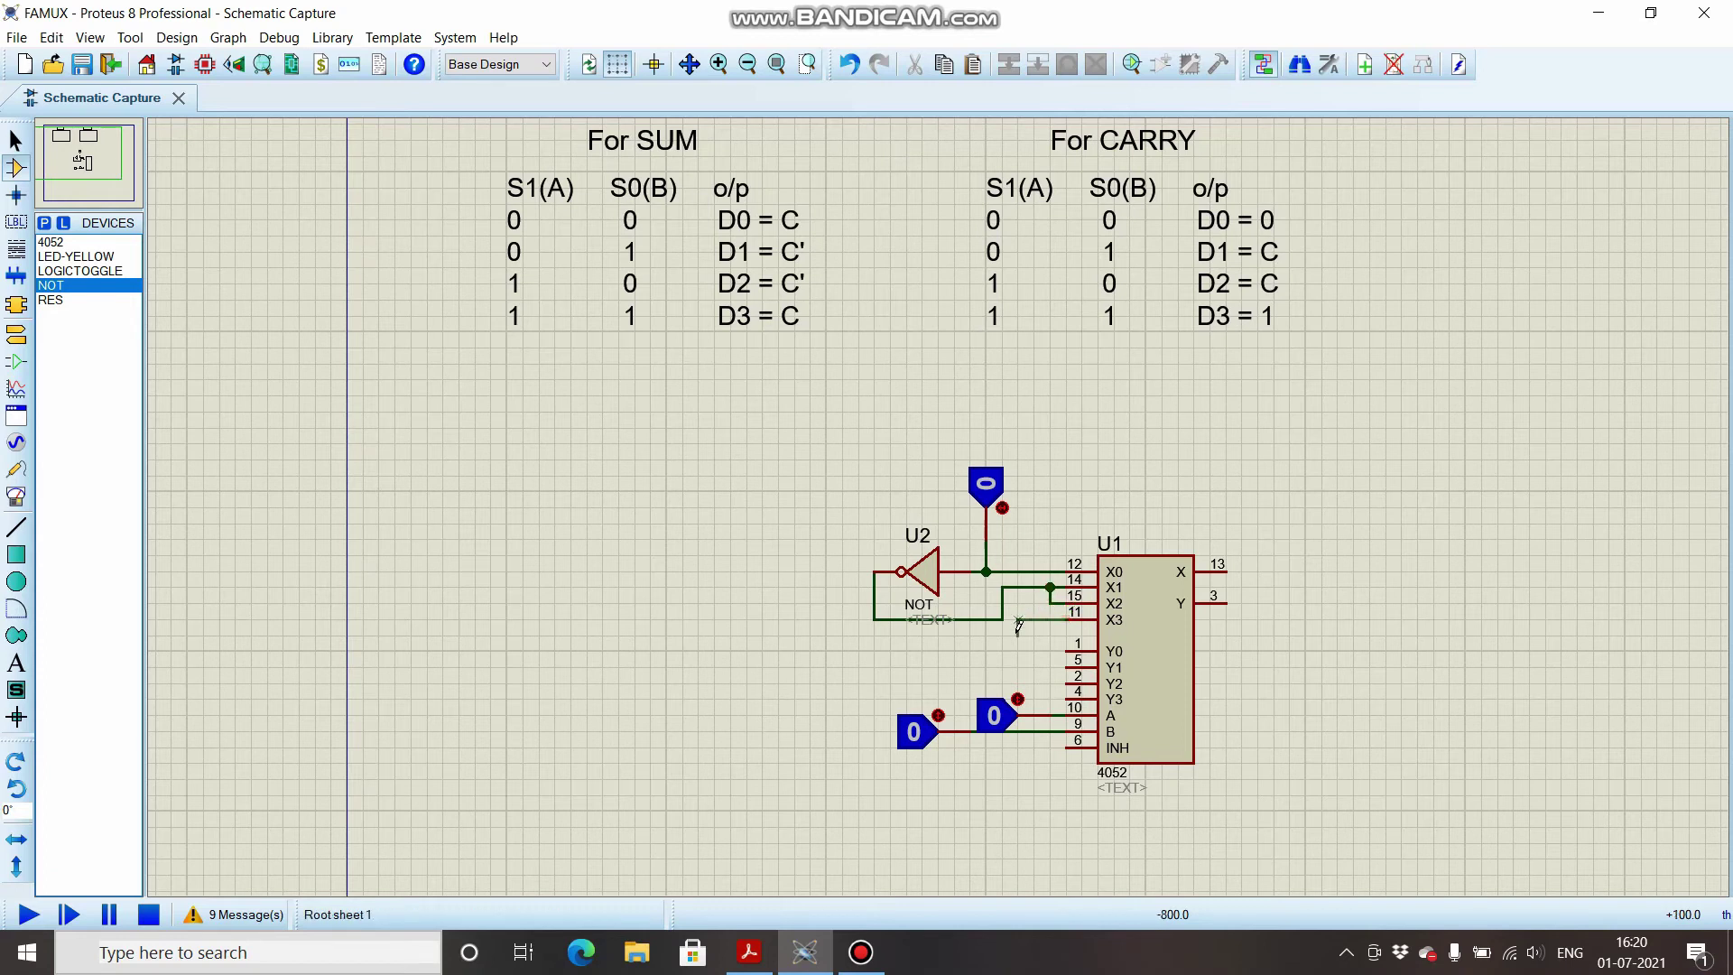
left_click(1018, 622)
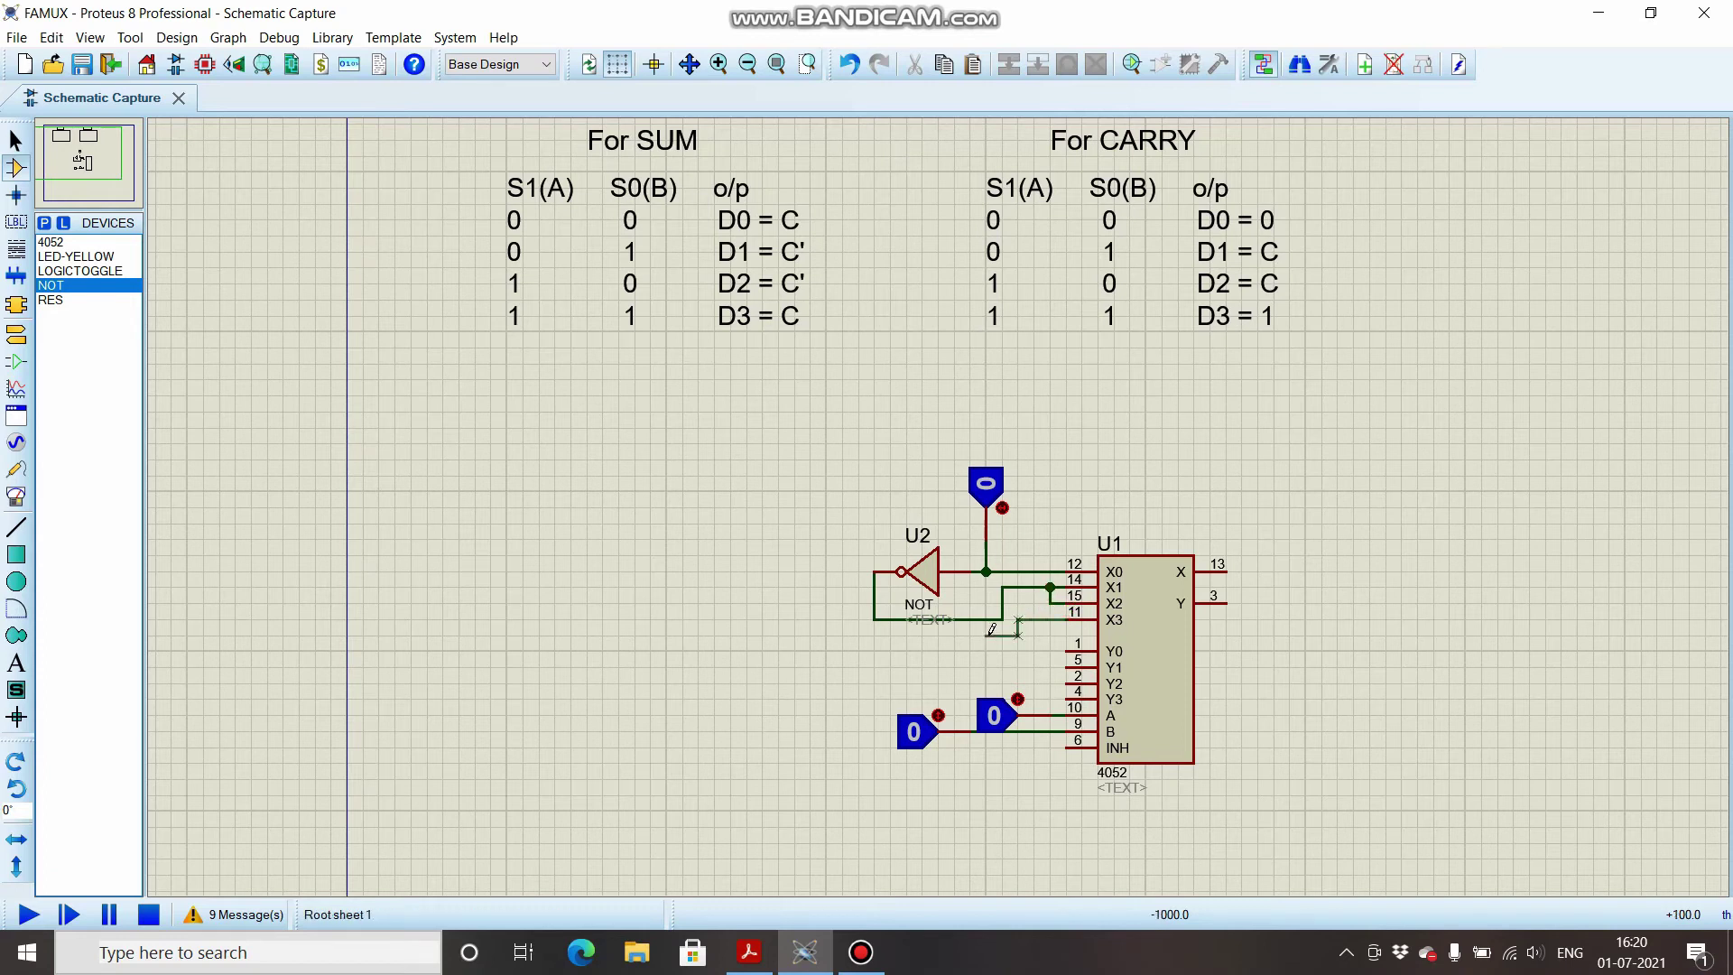
left_click(987, 572)
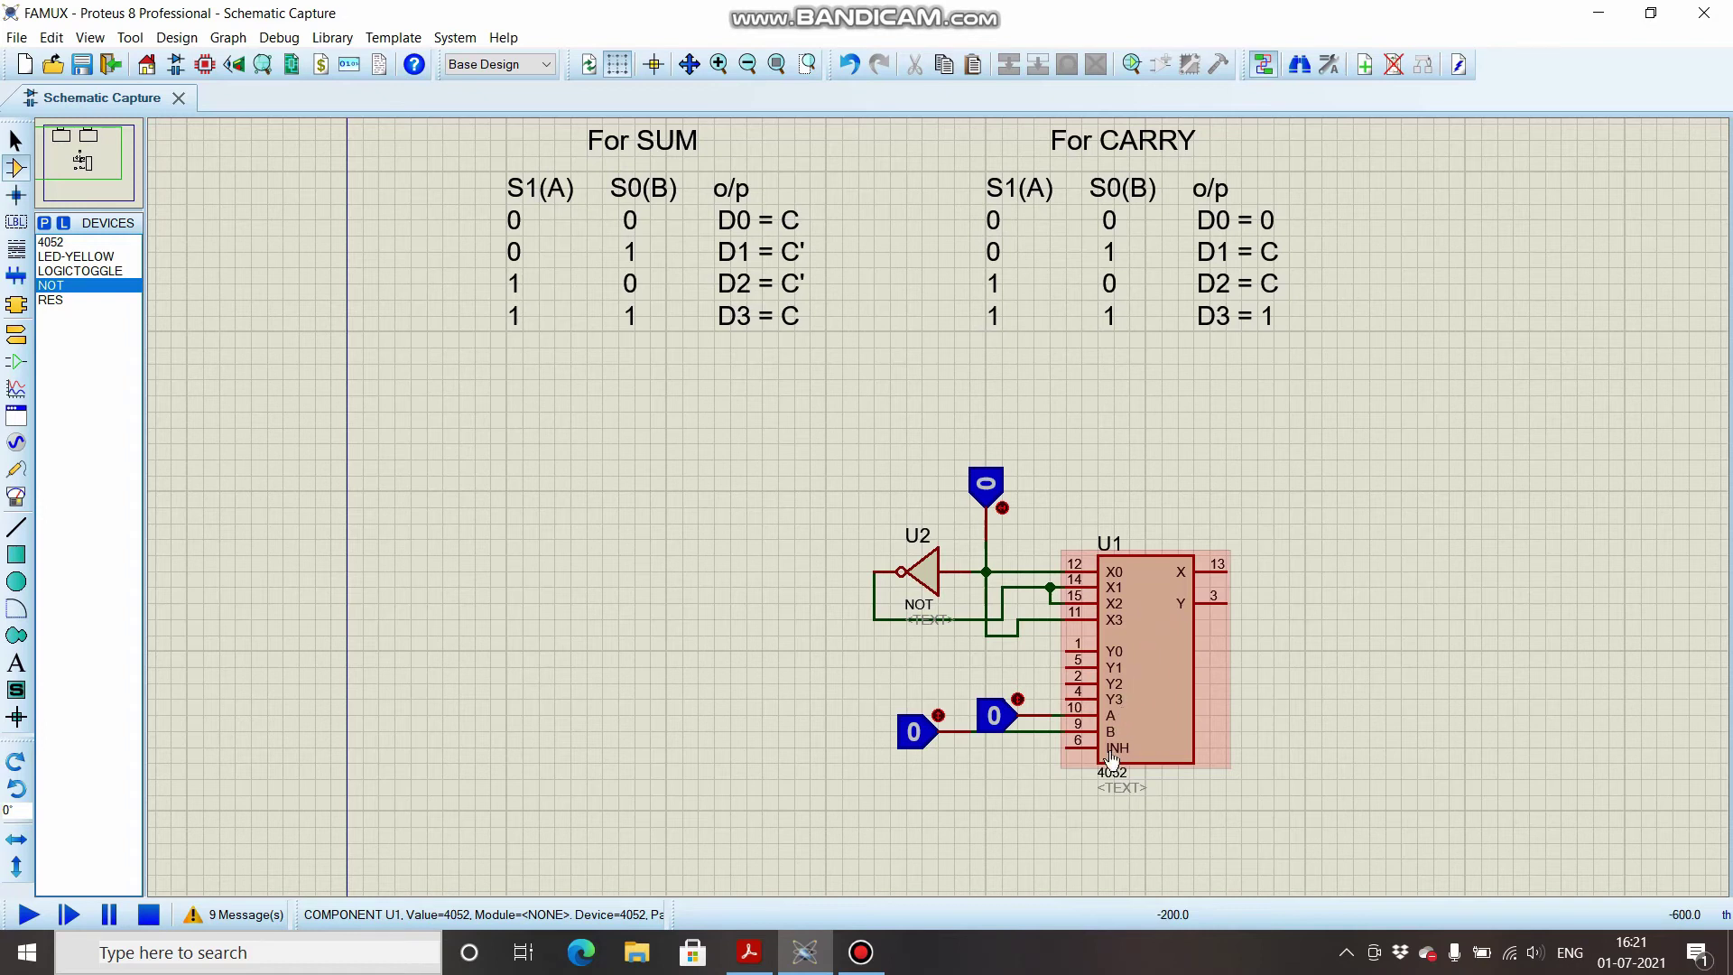
- Place a ground terminal below U1 and wire it to U1's INH pin
left_click(20, 336)
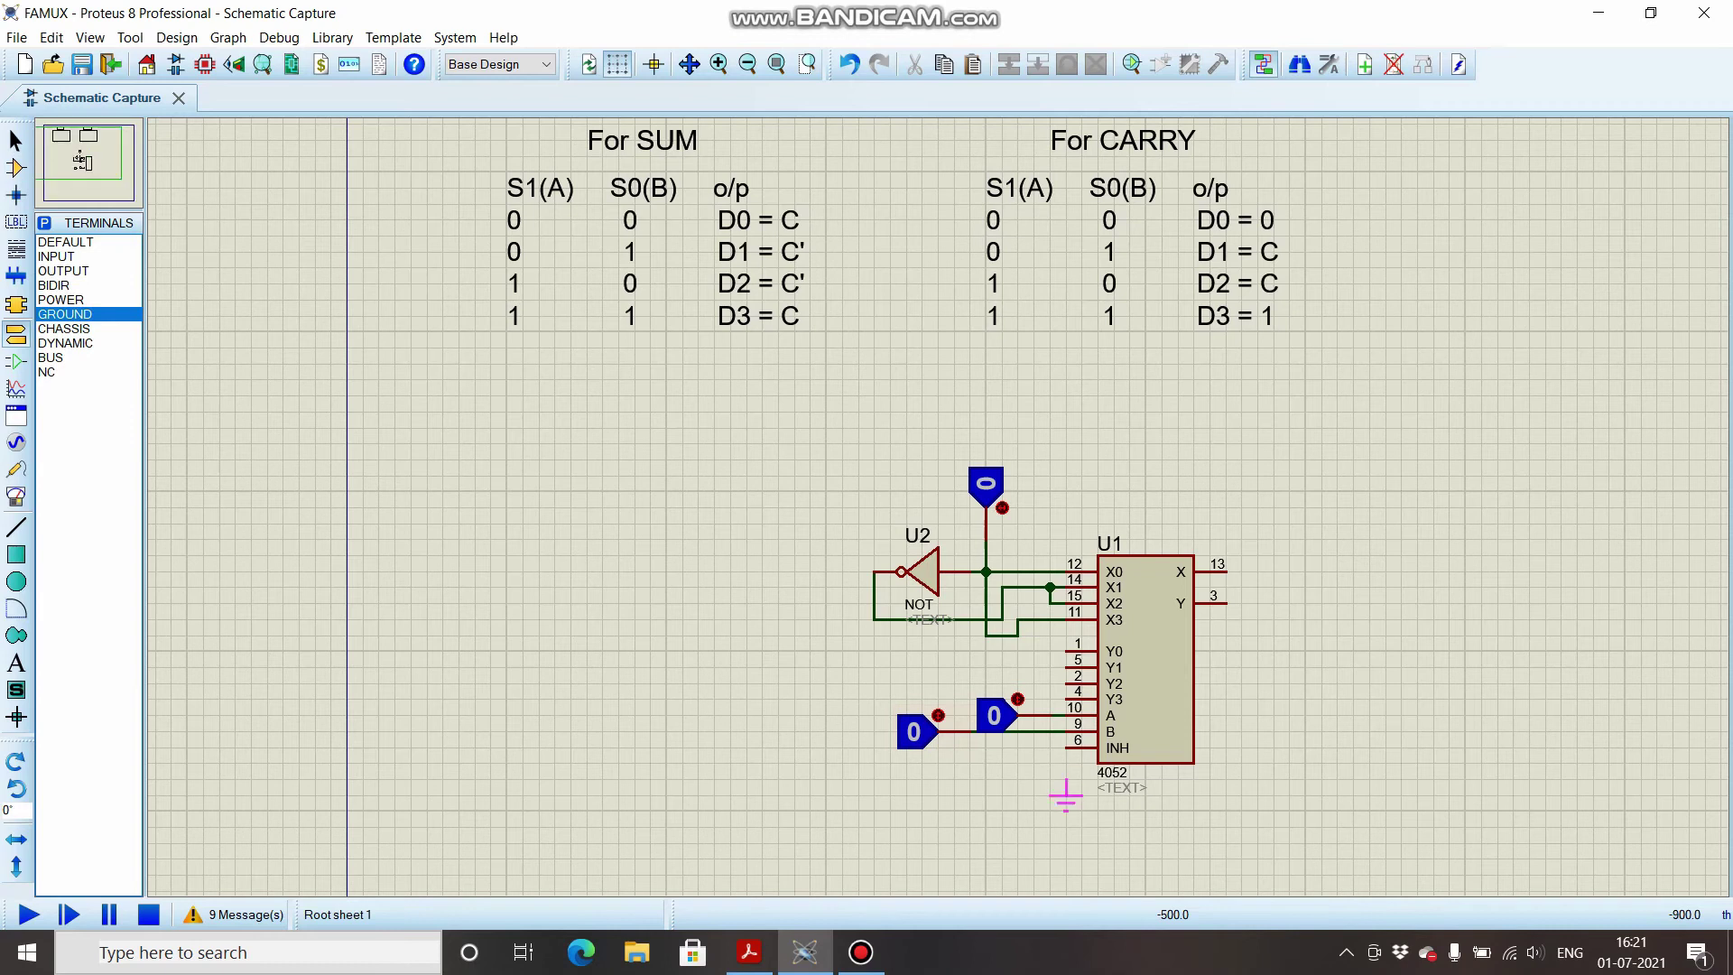
left_click(1066, 810)
left_click(1066, 810)
left_click(1068, 748)
- Label the wire between the INH pin and the ground terminal as GND
right_click(1067, 763)
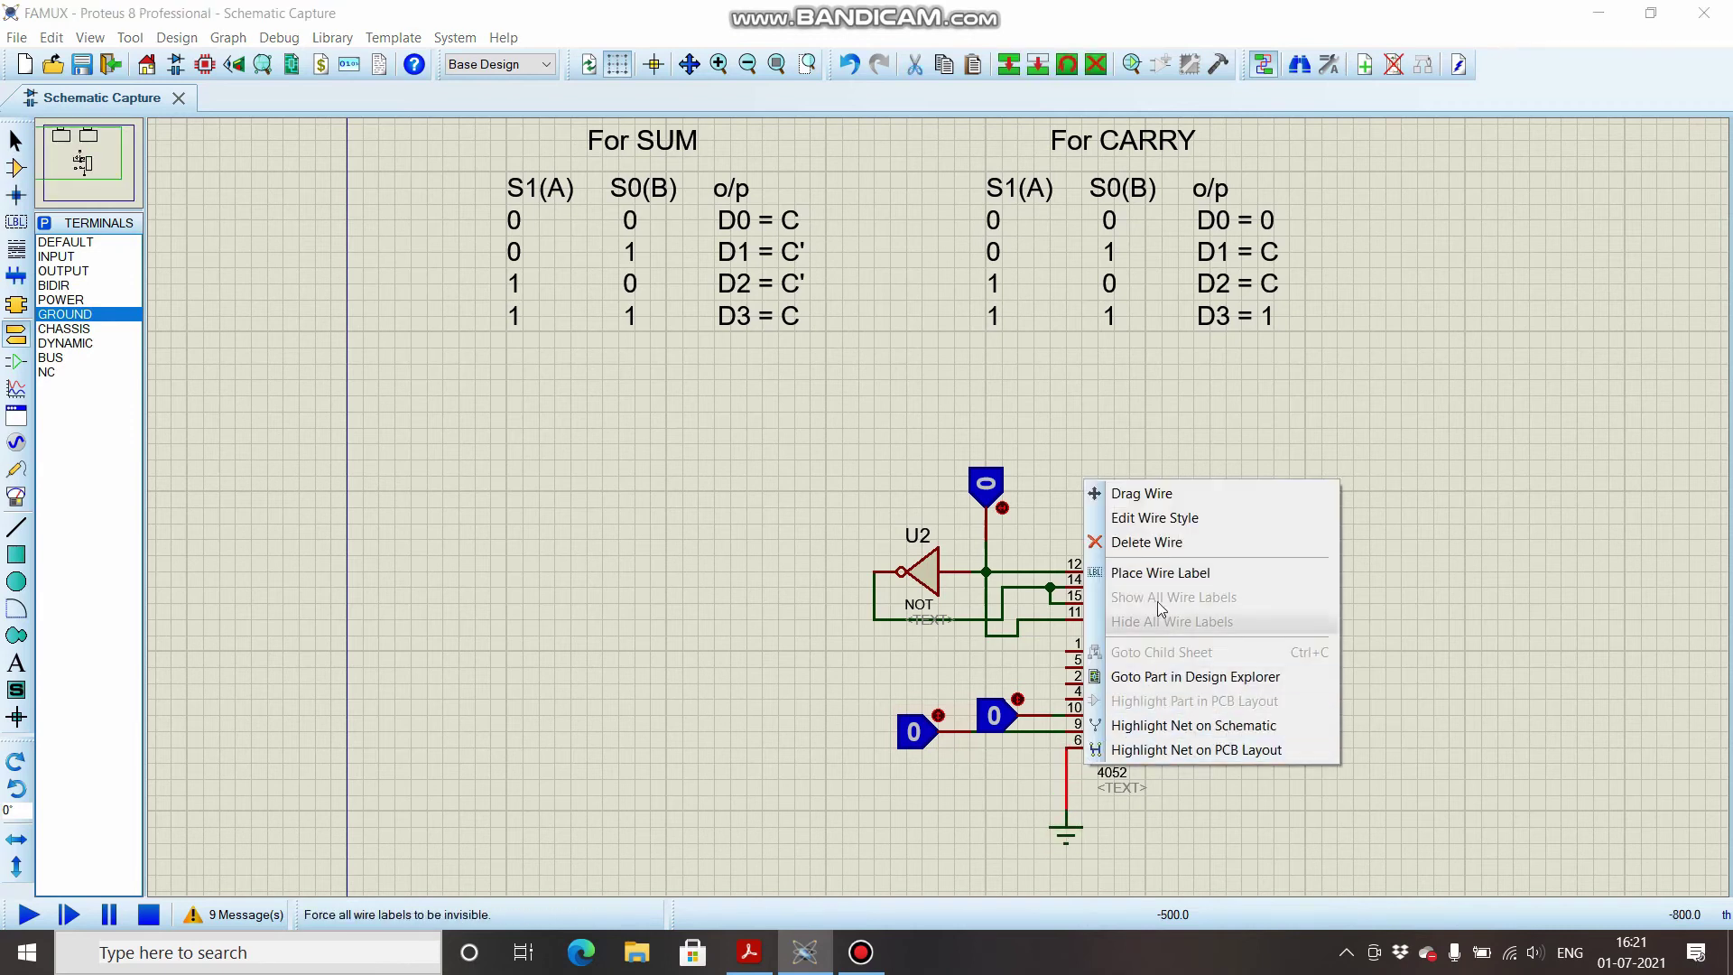
left_click(1160, 572)
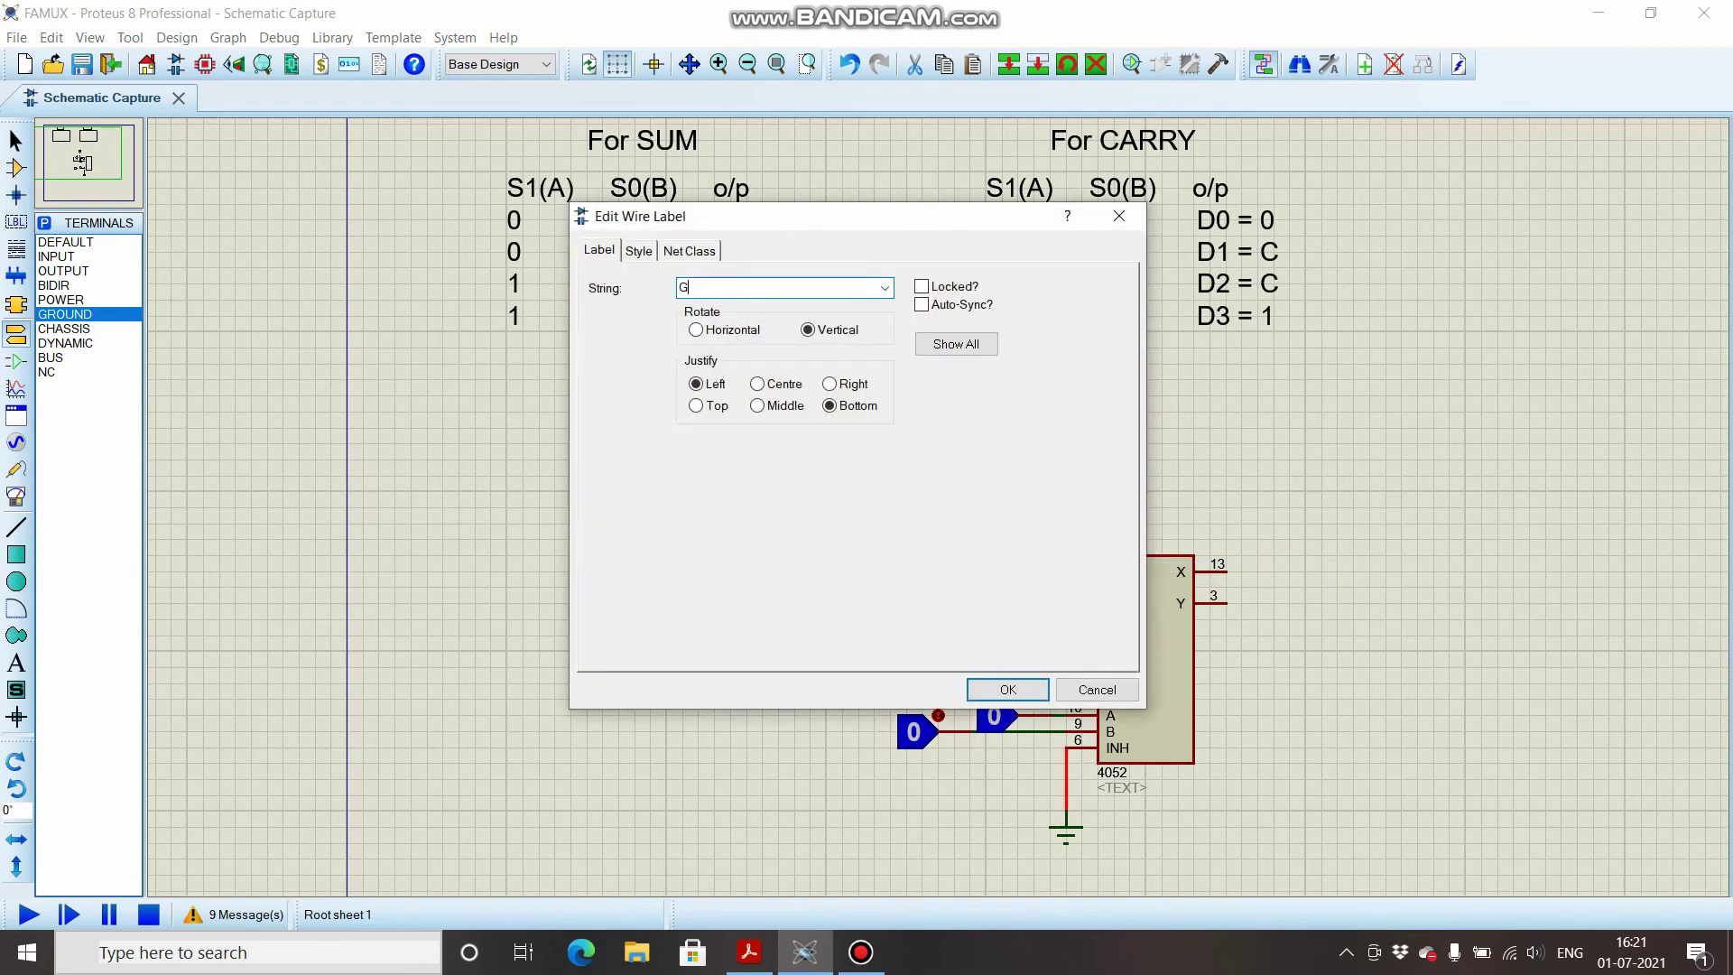
key("Return")
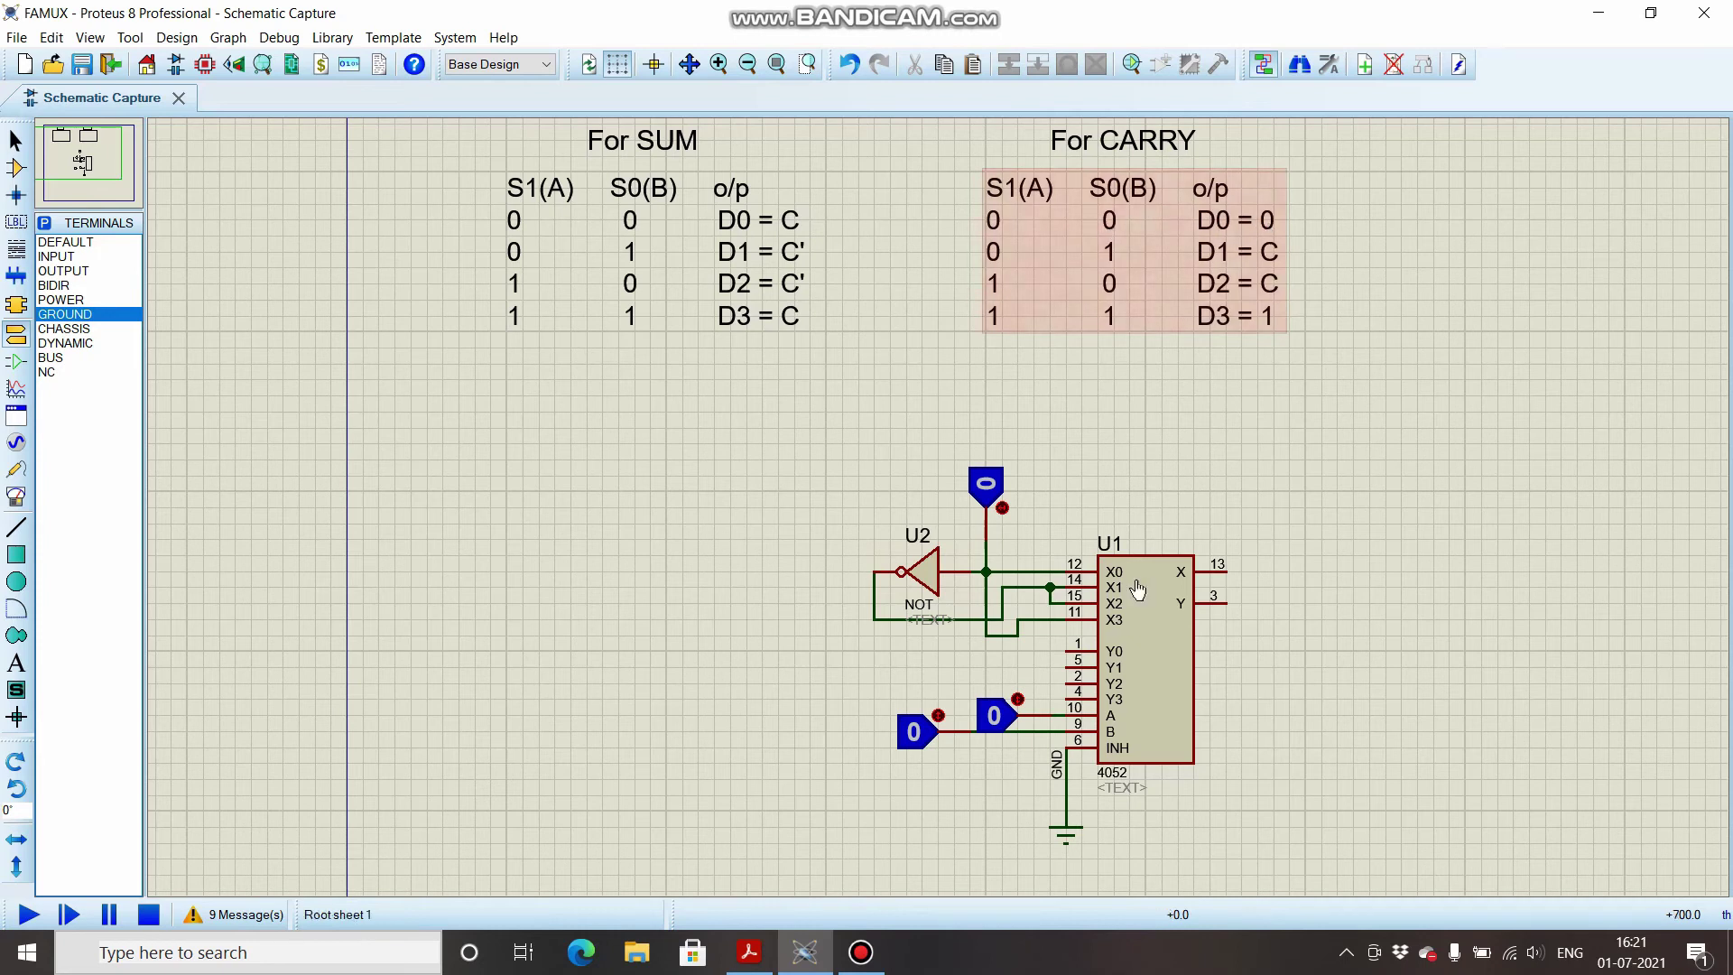
- Draw a short open-ended wire from U1's Y0 pin and label it GND
left_click(1075, 647)
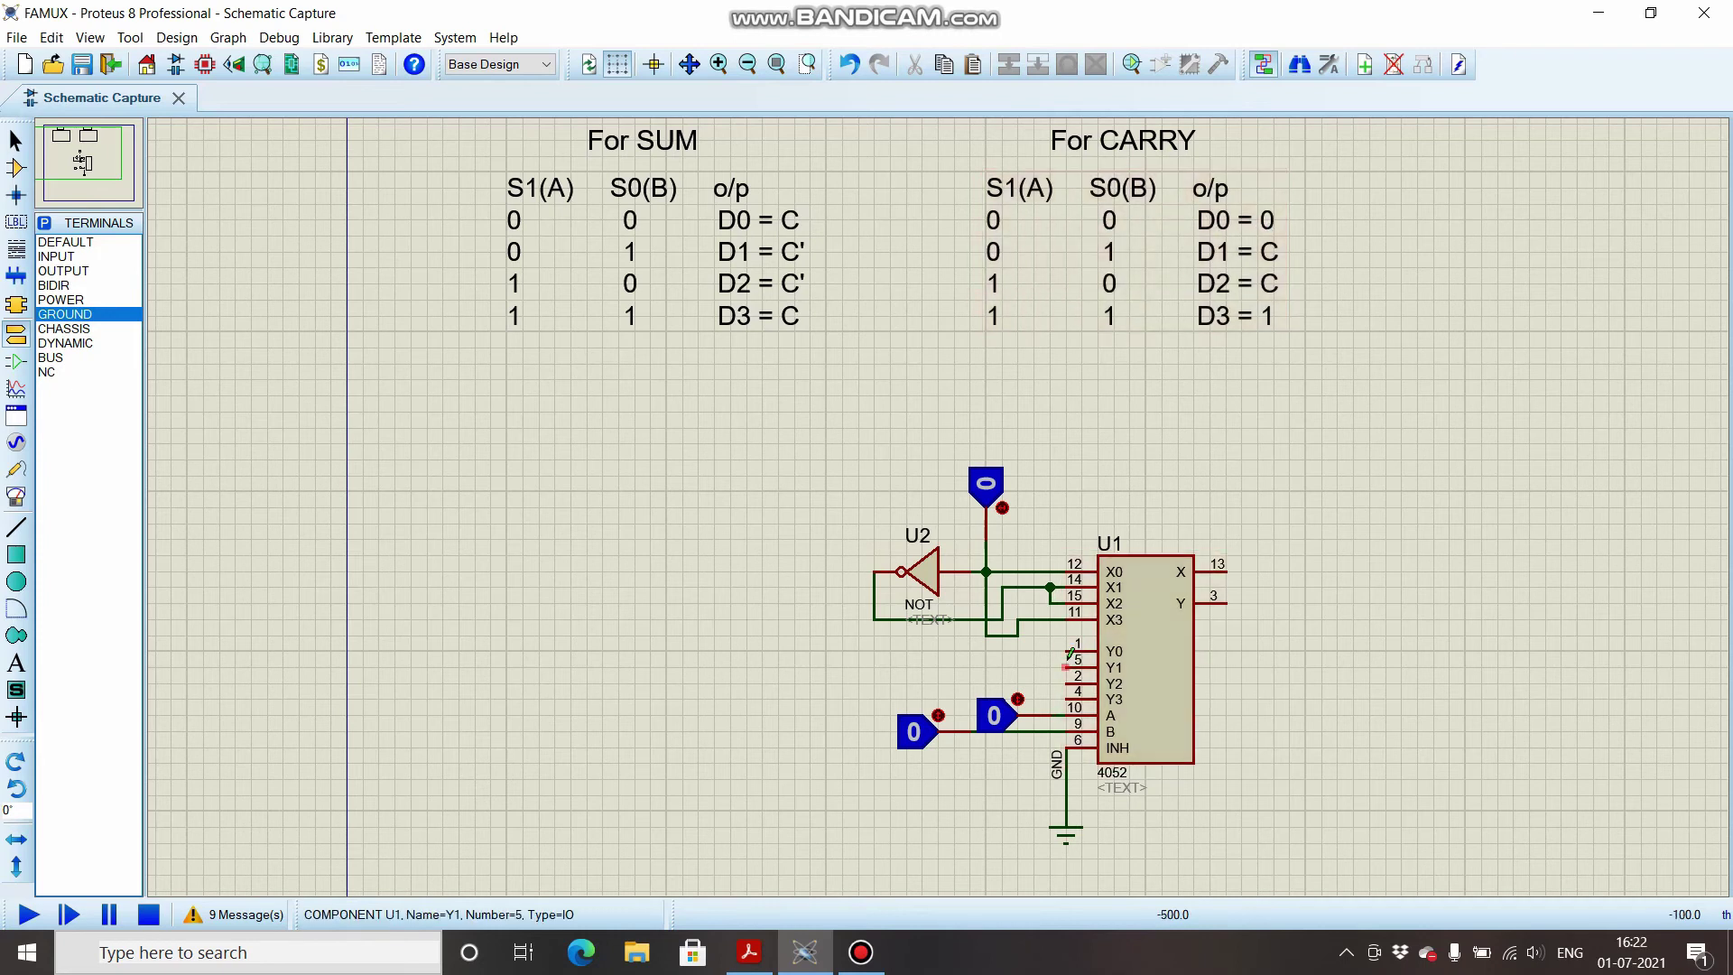
left_click(1017, 650)
right_click(1041, 648)
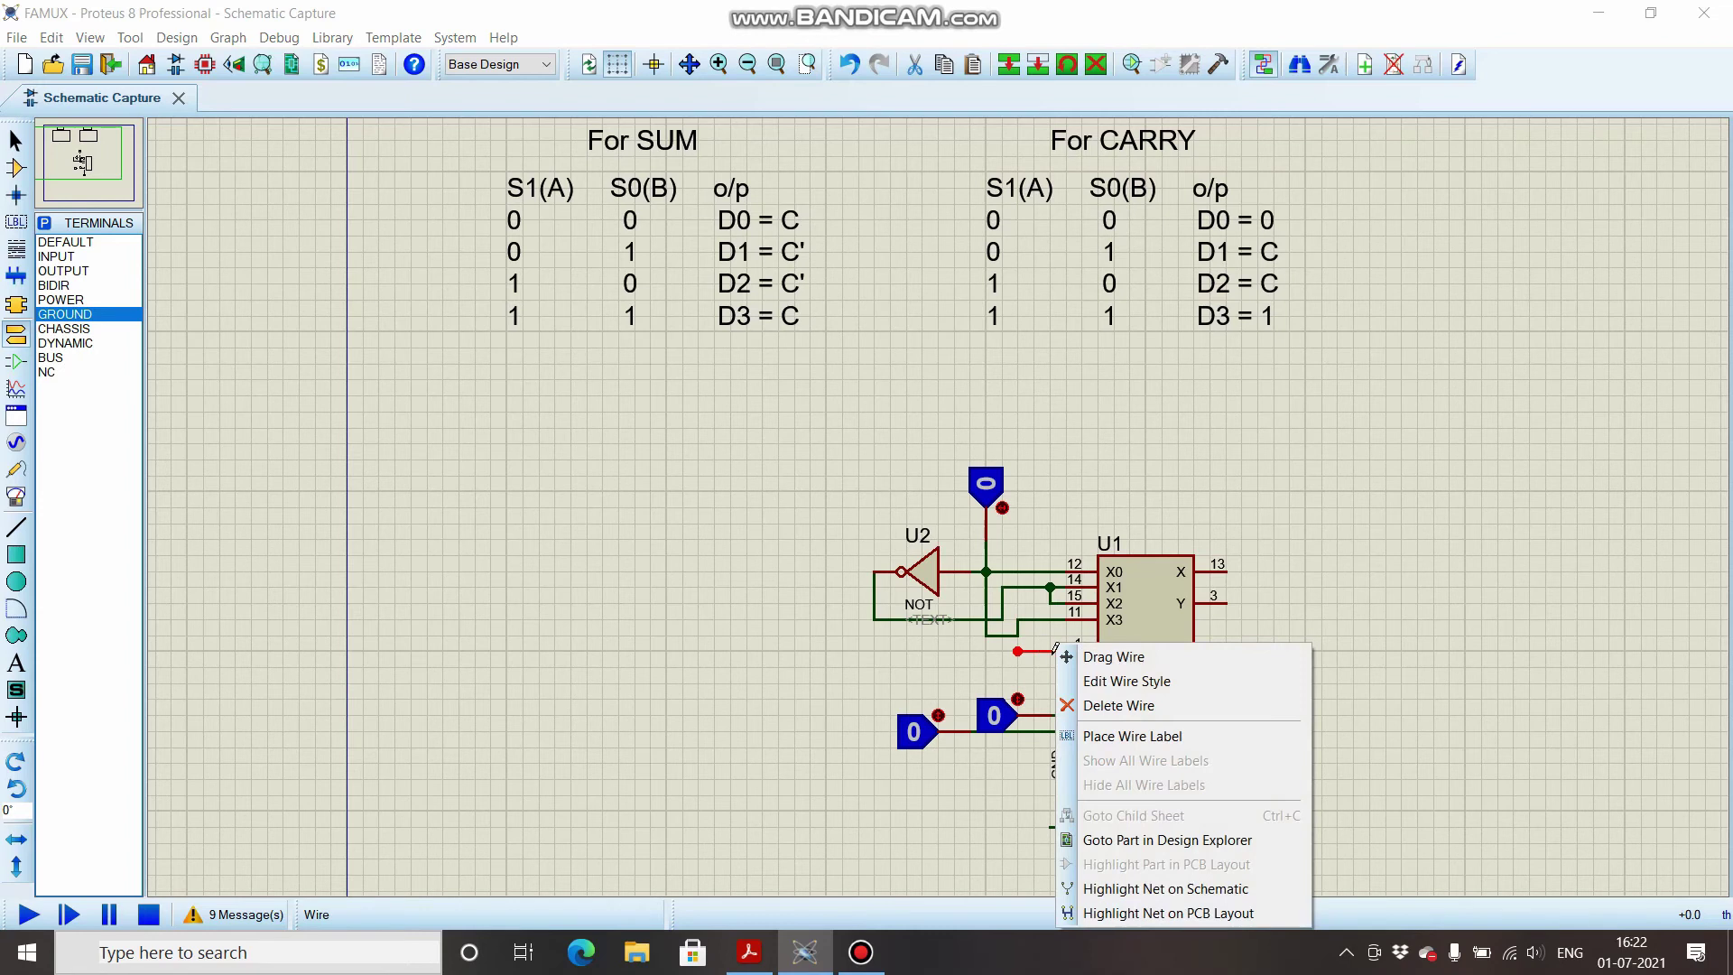
left_click(1129, 735)
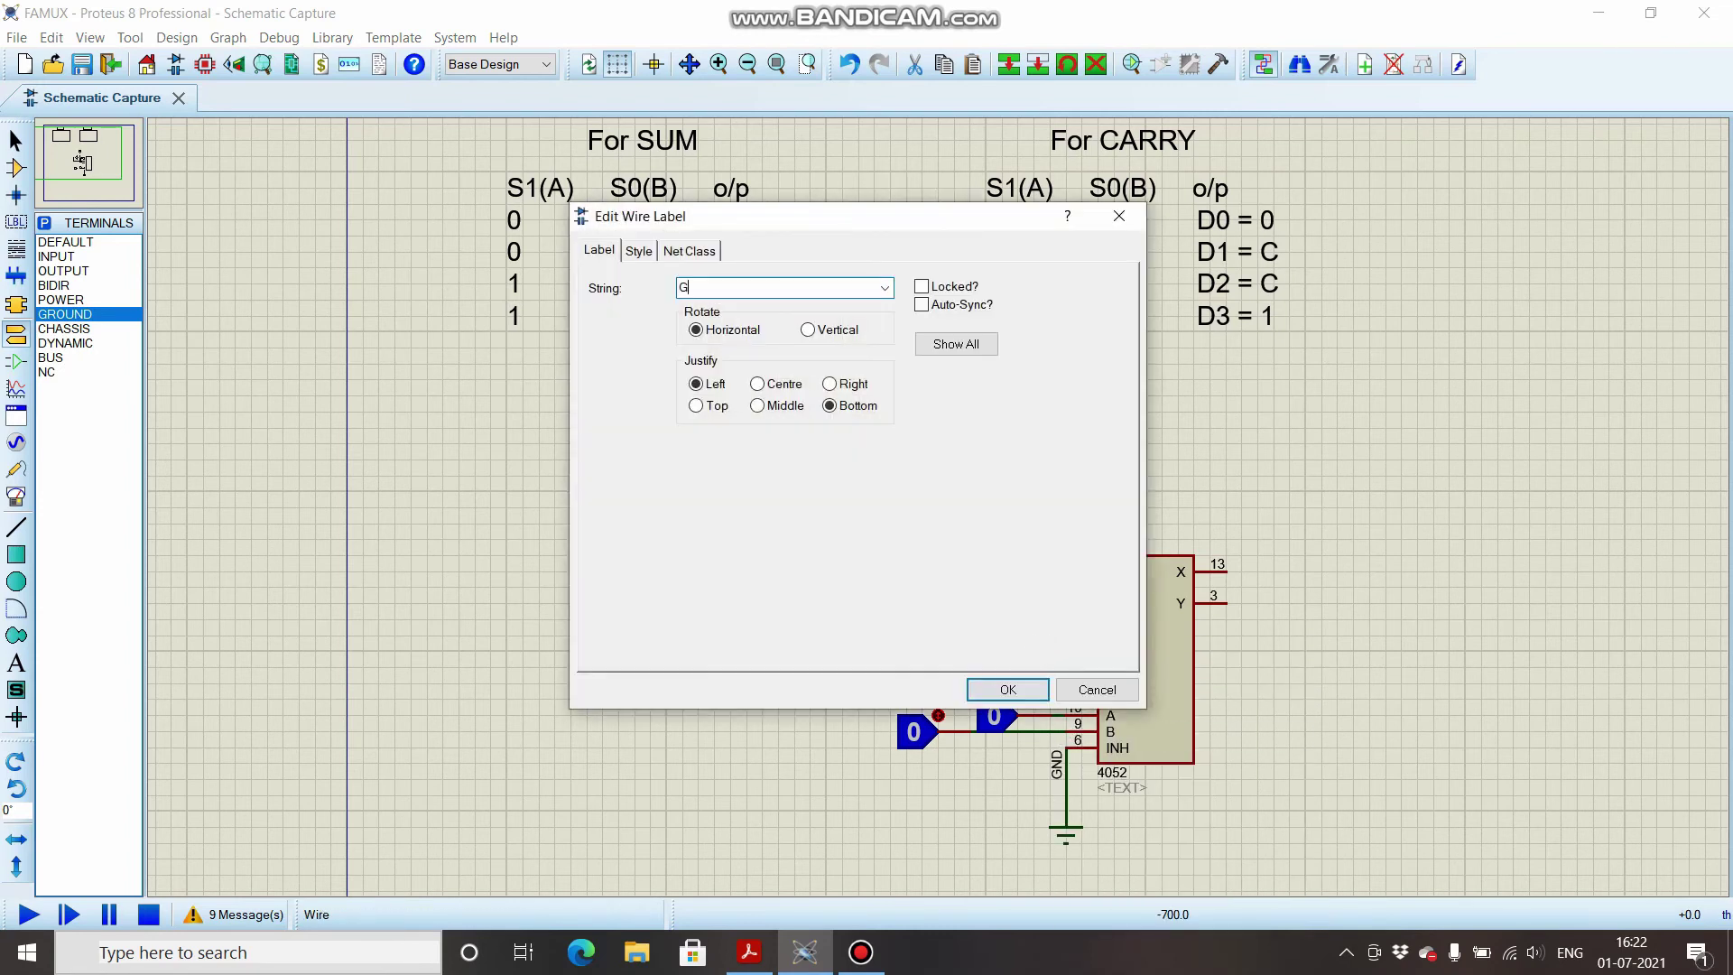
key("Return")
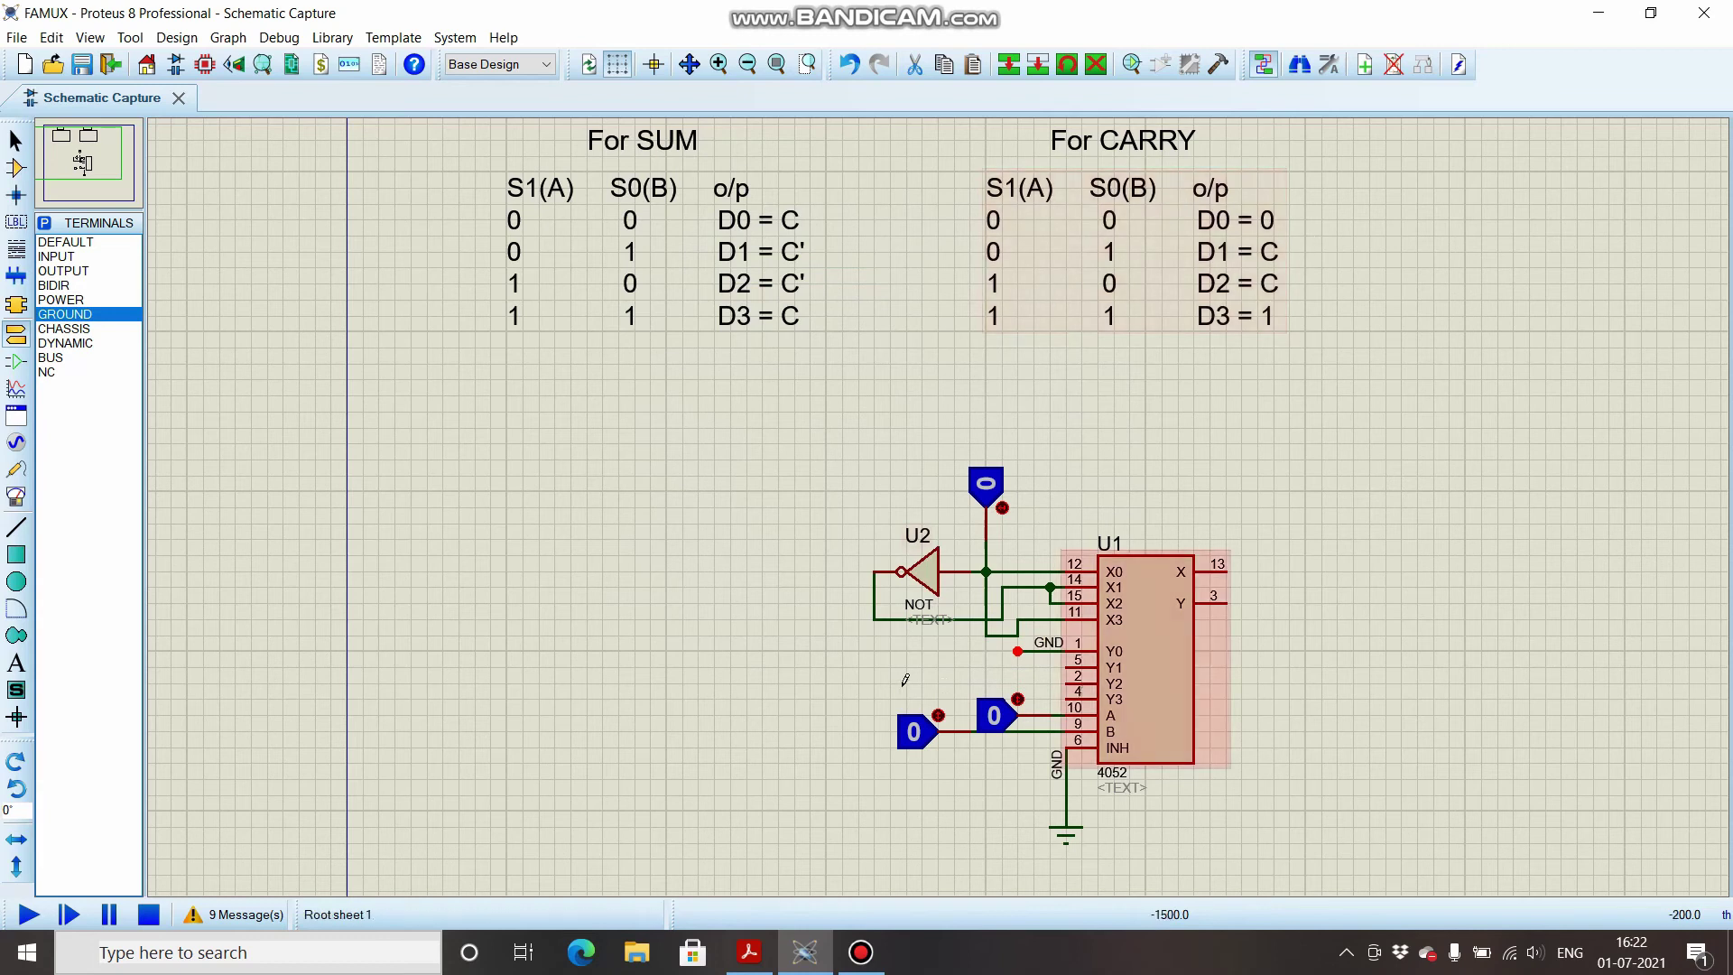
- Connect U1's Y1 and Y2 pins to the uninverted line of the toggle above U1's X inputs
left_click(1050, 671)
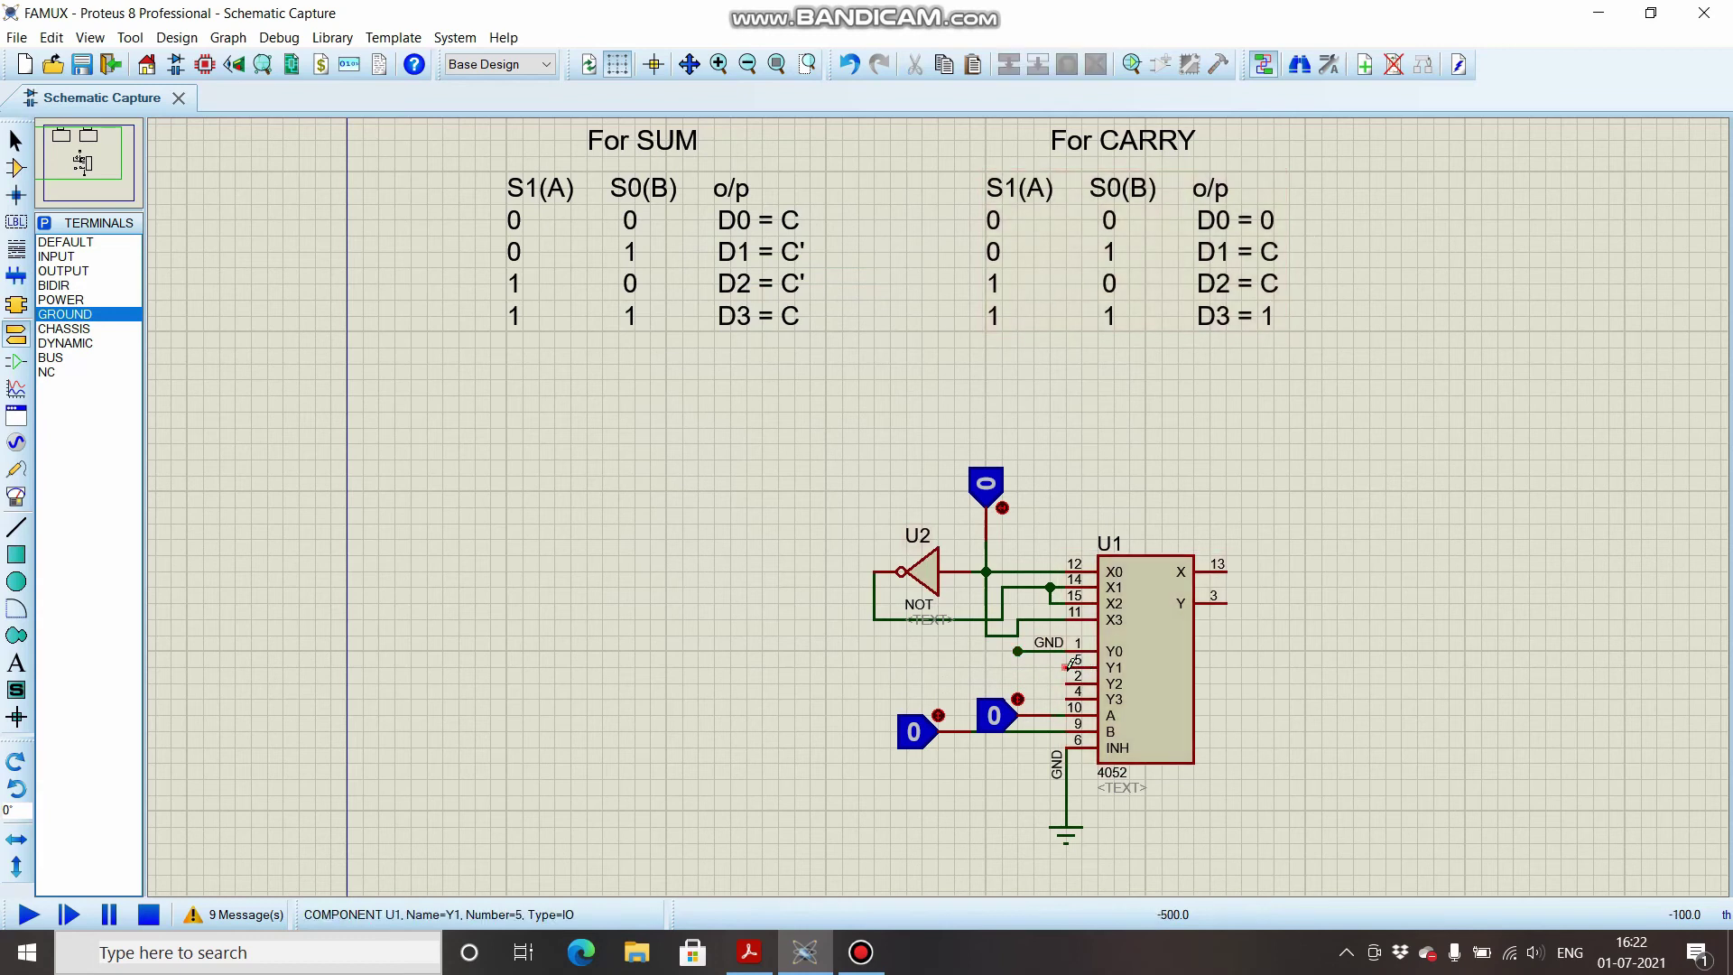
left_click(1077, 667)
left_click(987, 635)
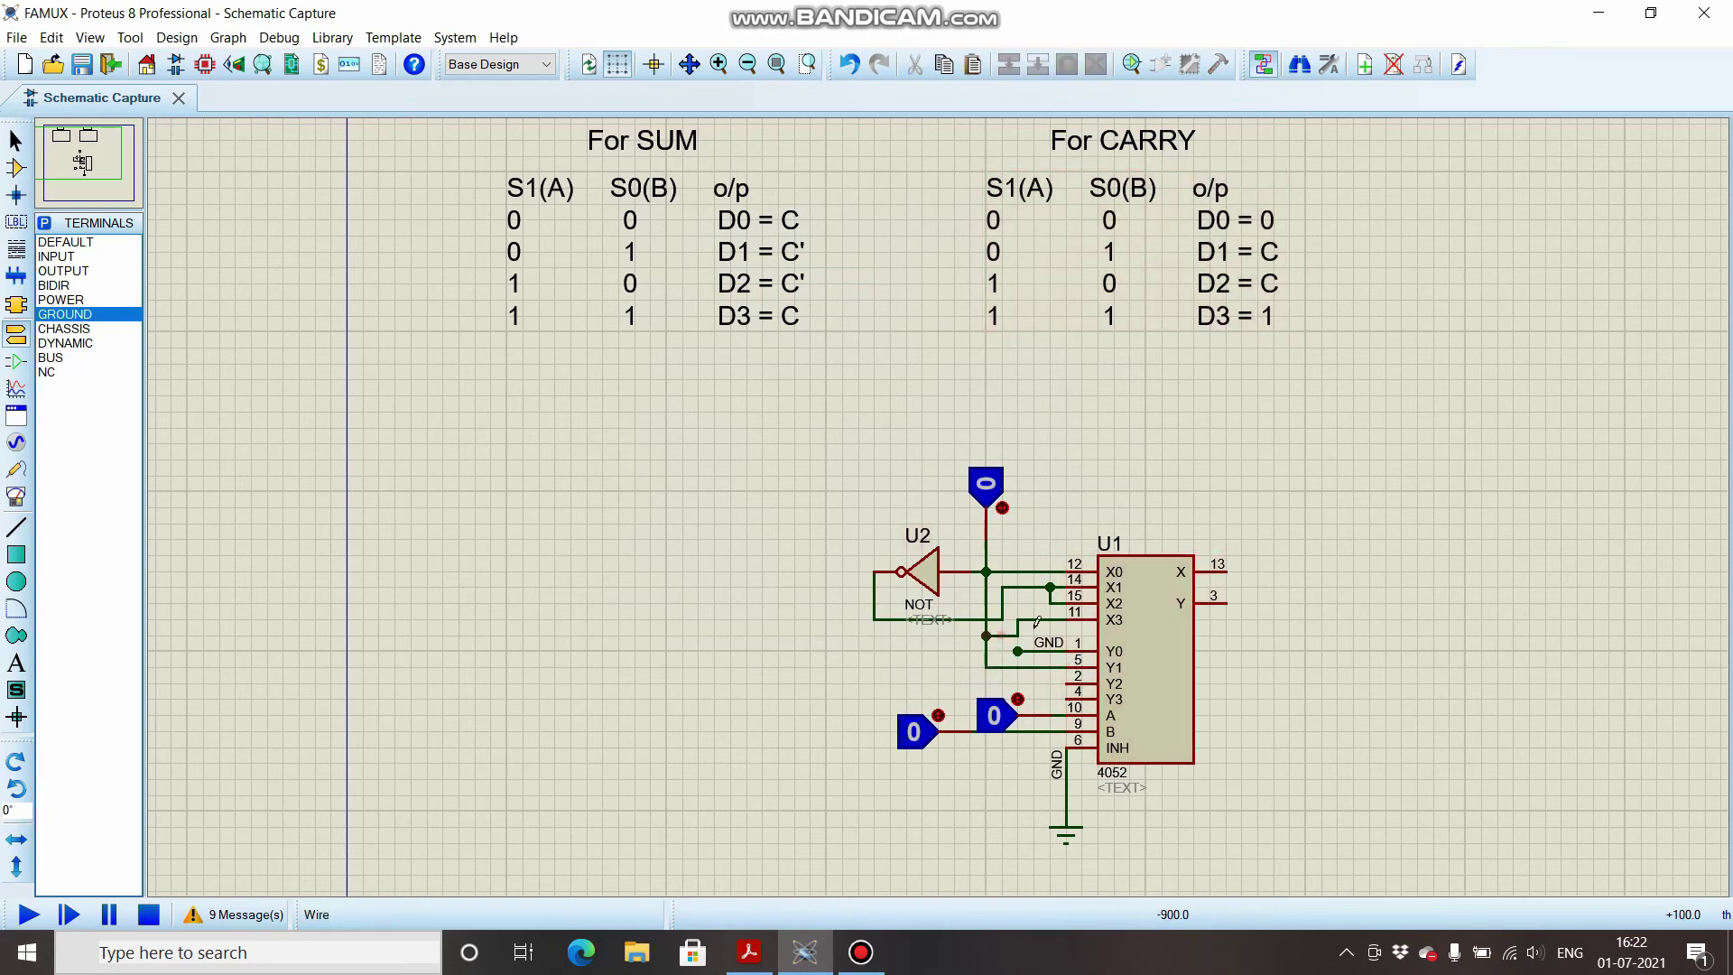
left_click(1068, 683)
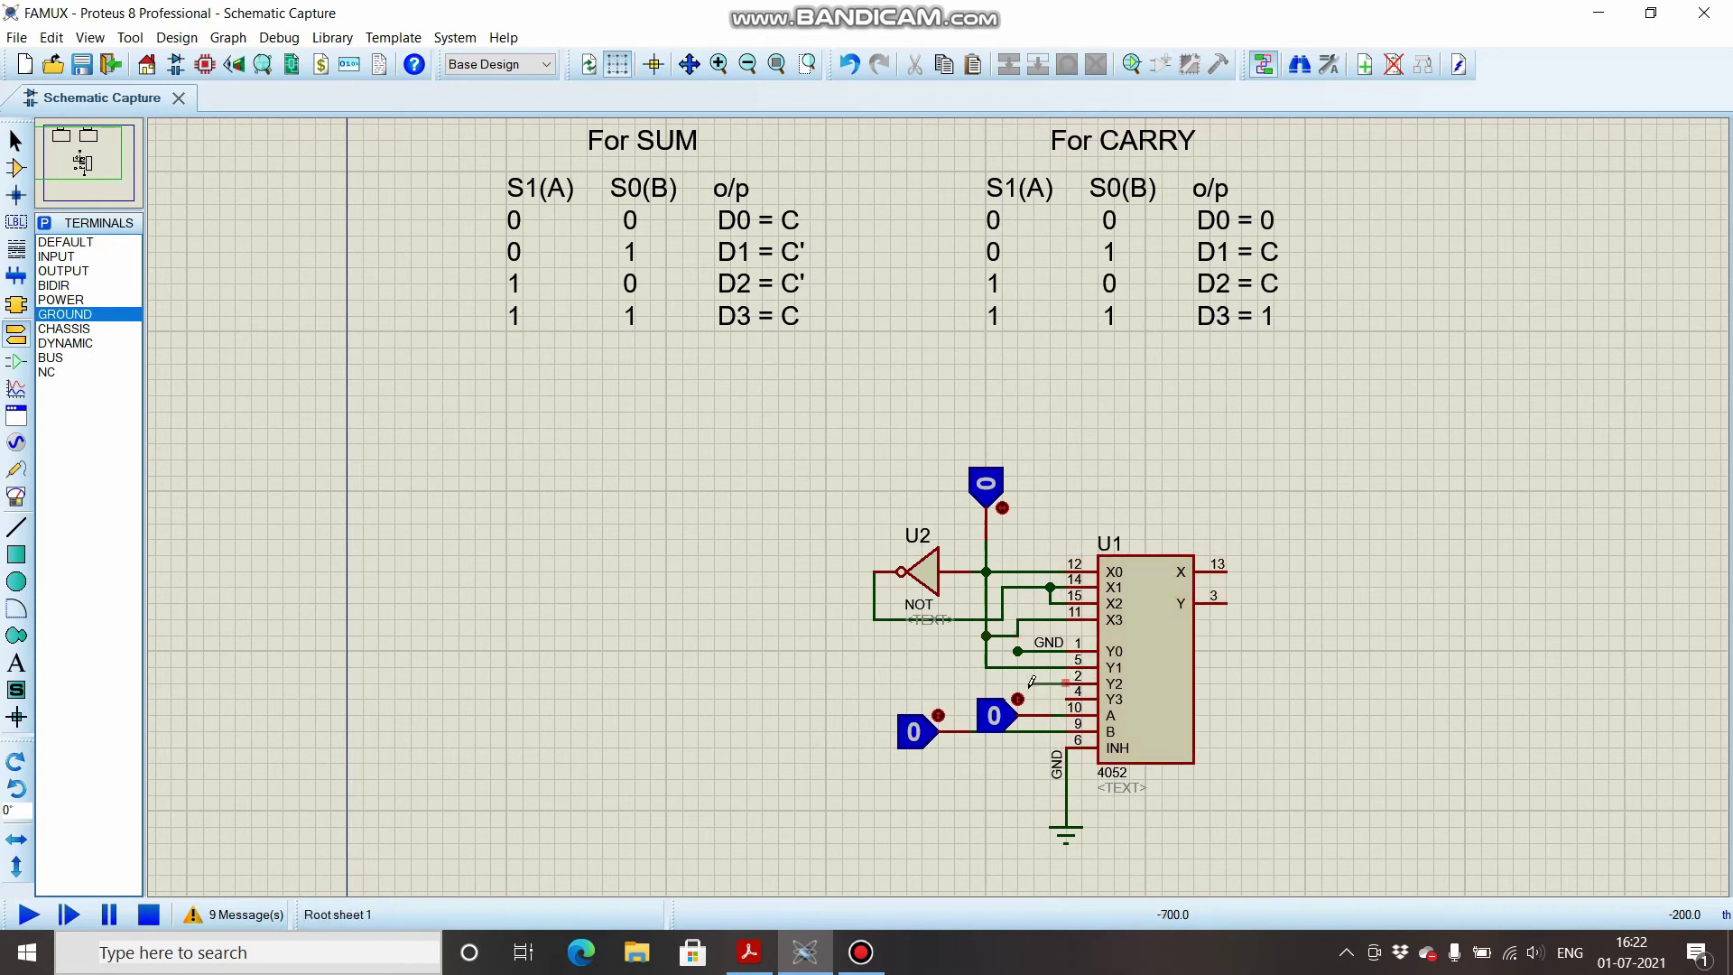
left_click(987, 667)
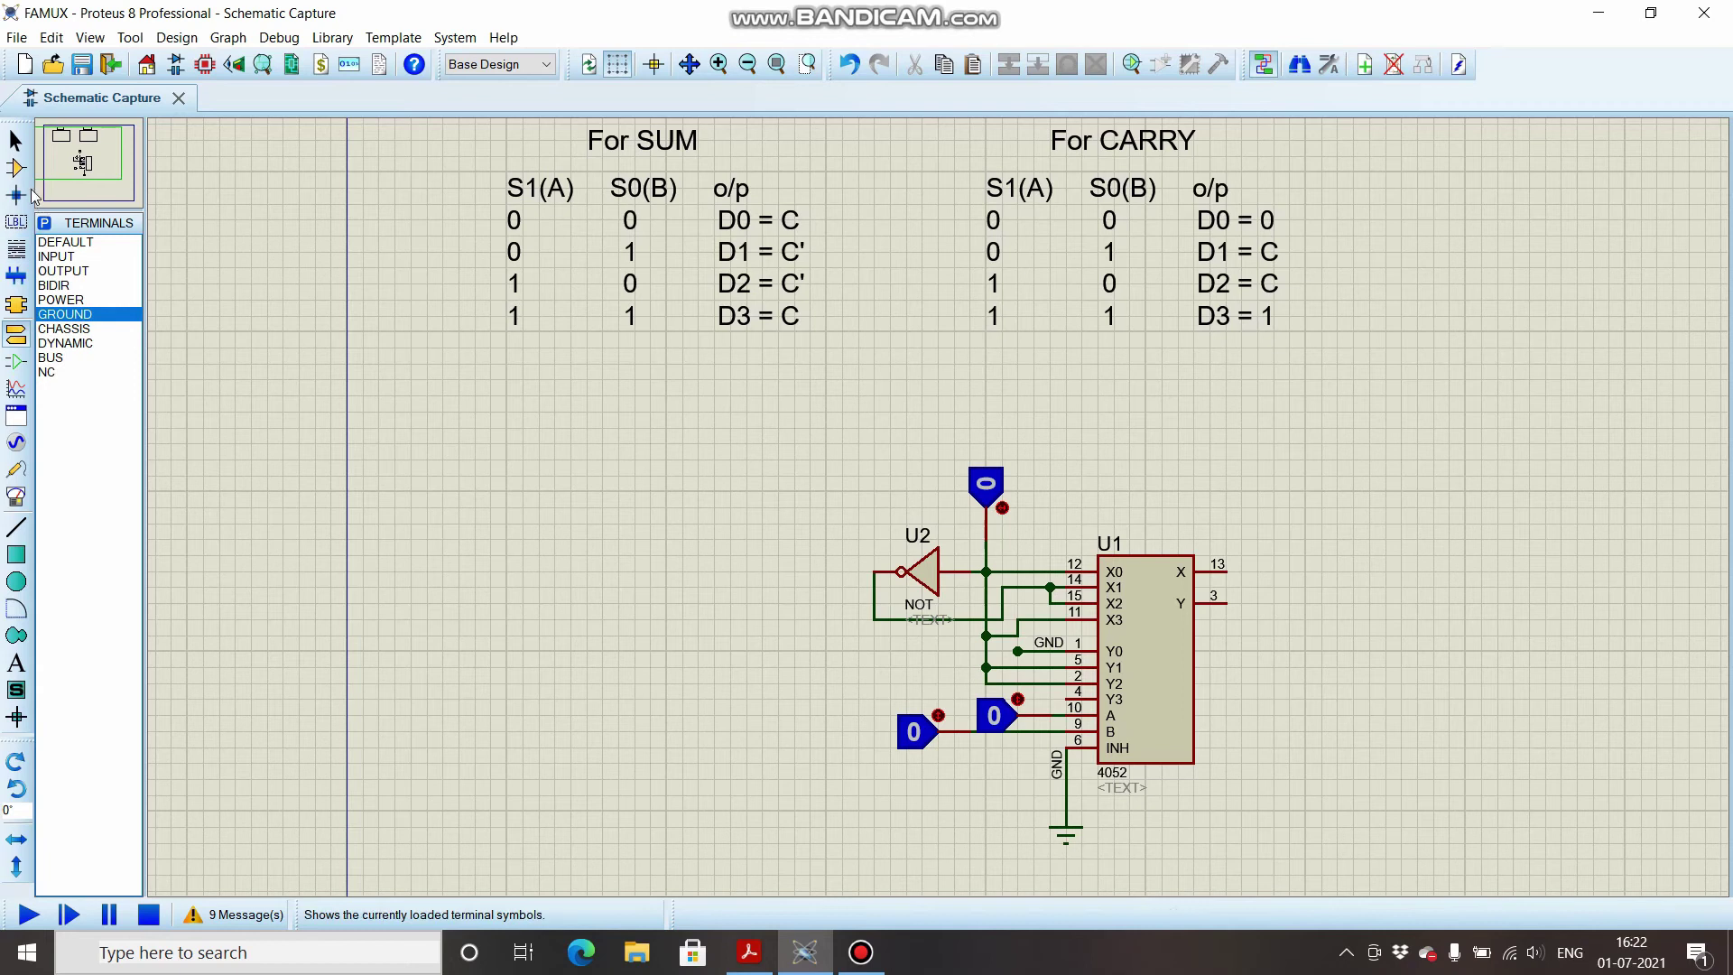
- Place a fourth logic toggle level with U1's Y3 pin, beyond the two select-input toggles
left_click(15, 168)
left_click(80, 271)
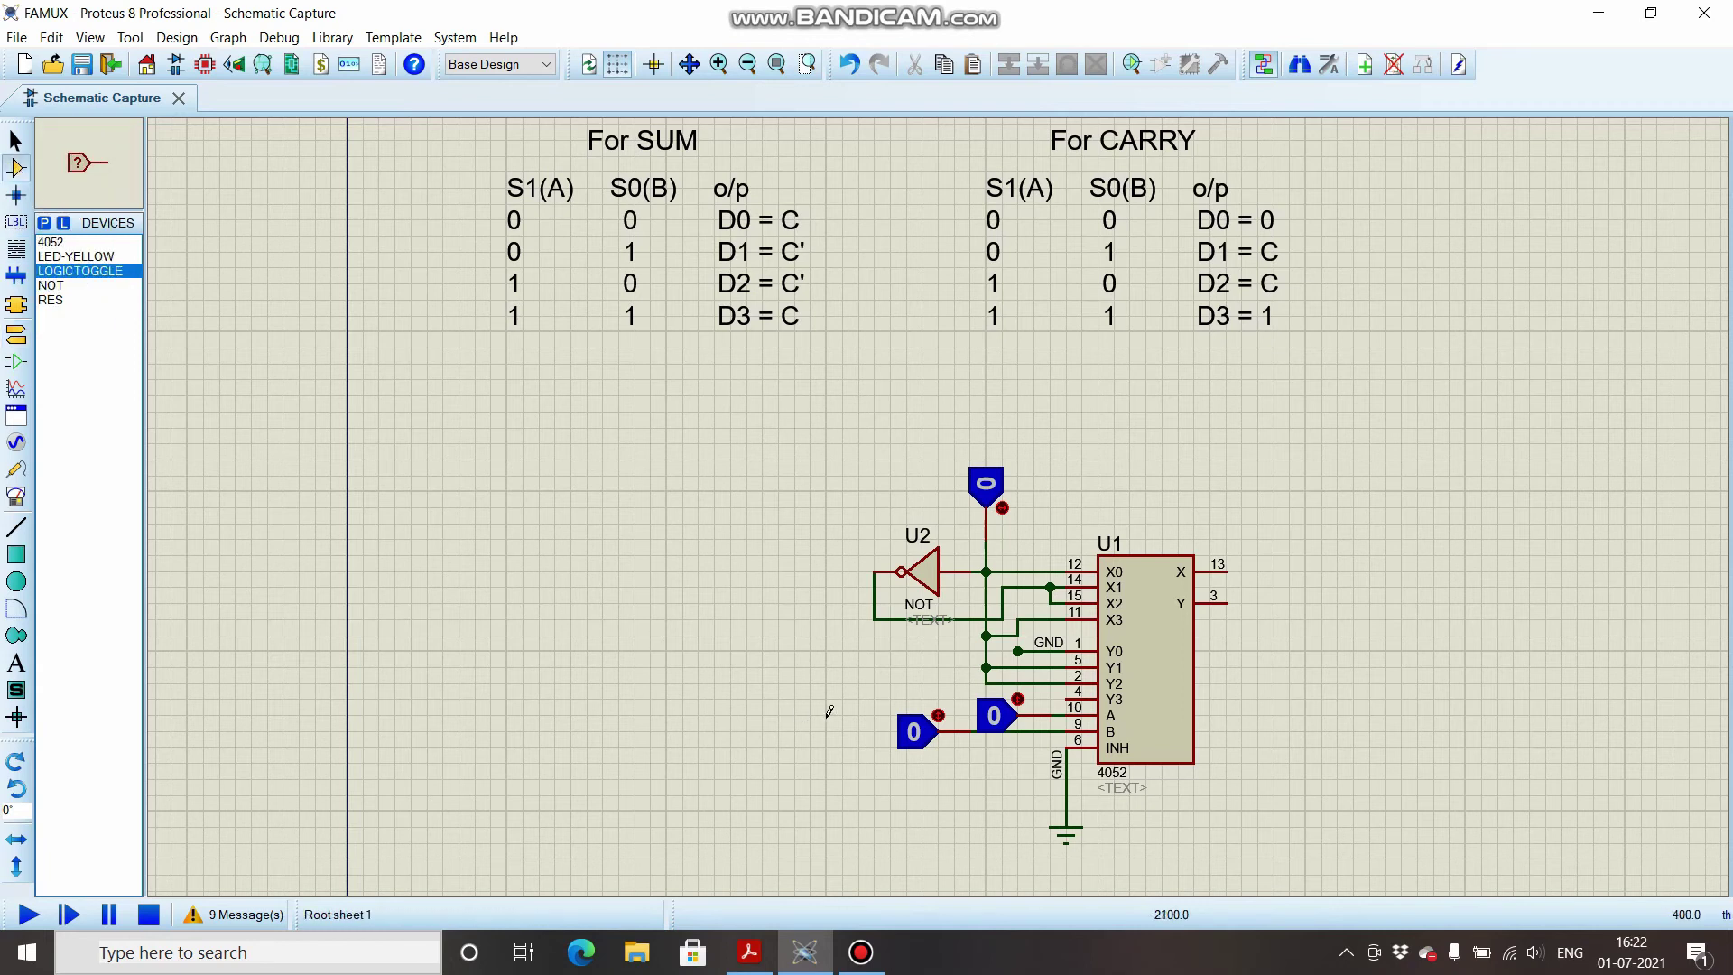
left_click(832, 694)
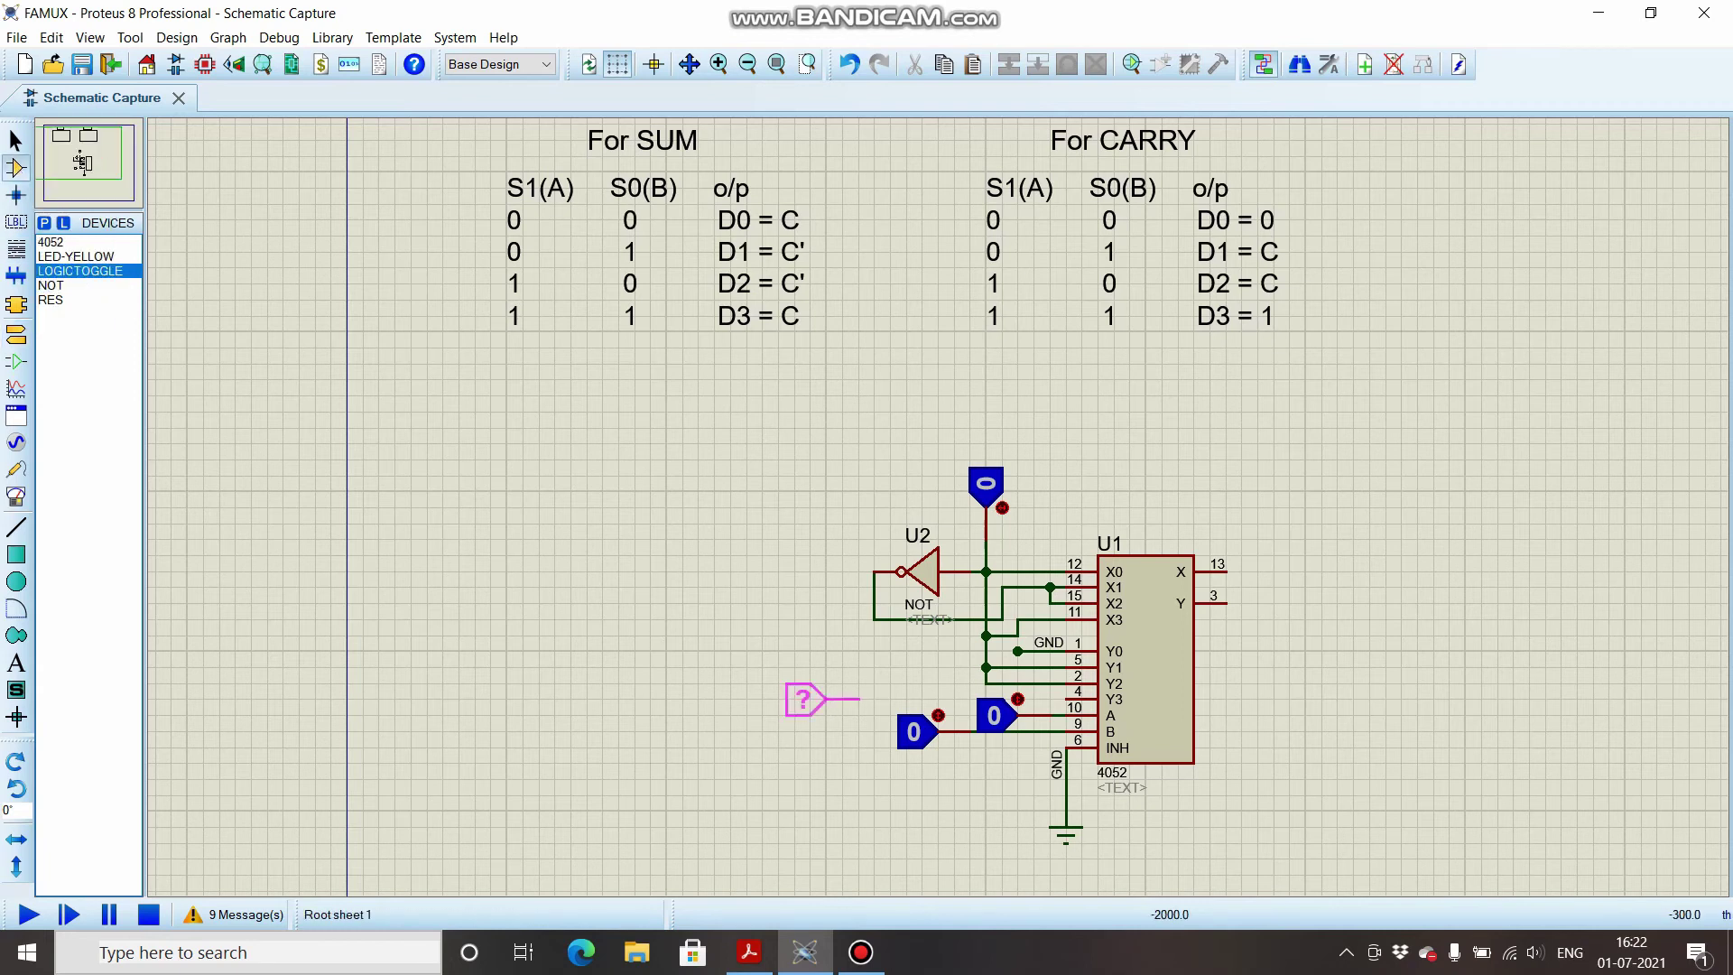
left_click(832, 695)
- Wire the fourth toggle to U1's Y3 pin and switch it to logic 1
left_click(864, 697)
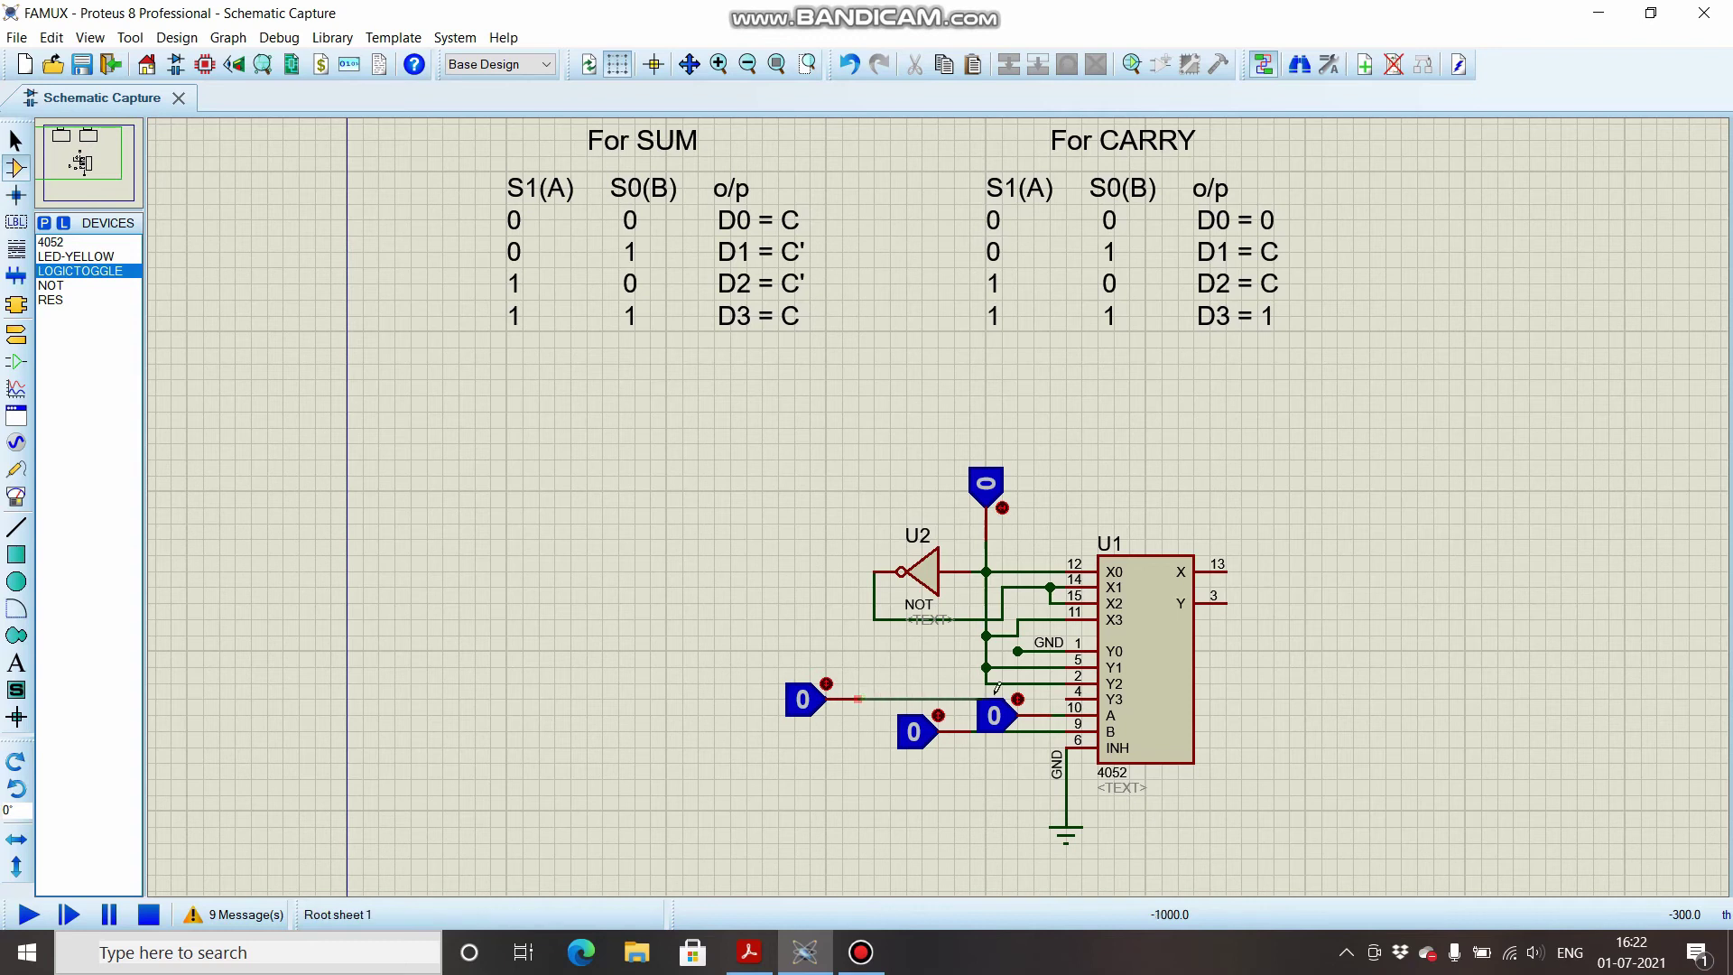
left_click(1072, 692)
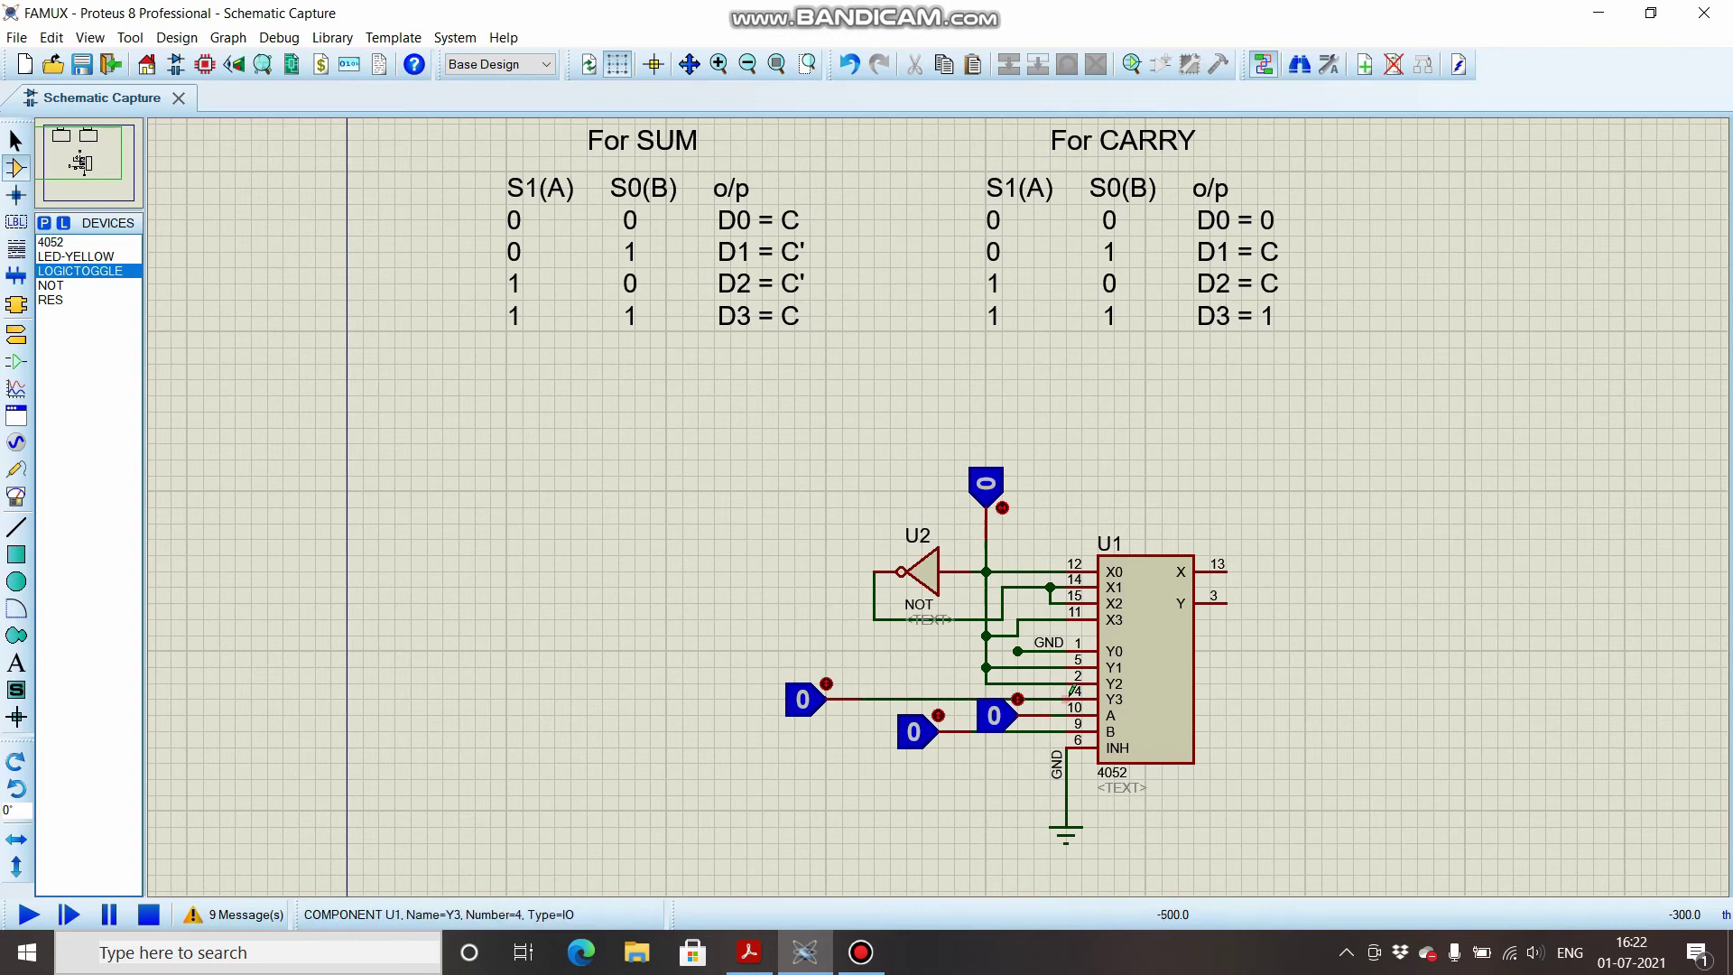
left_click(826, 683)
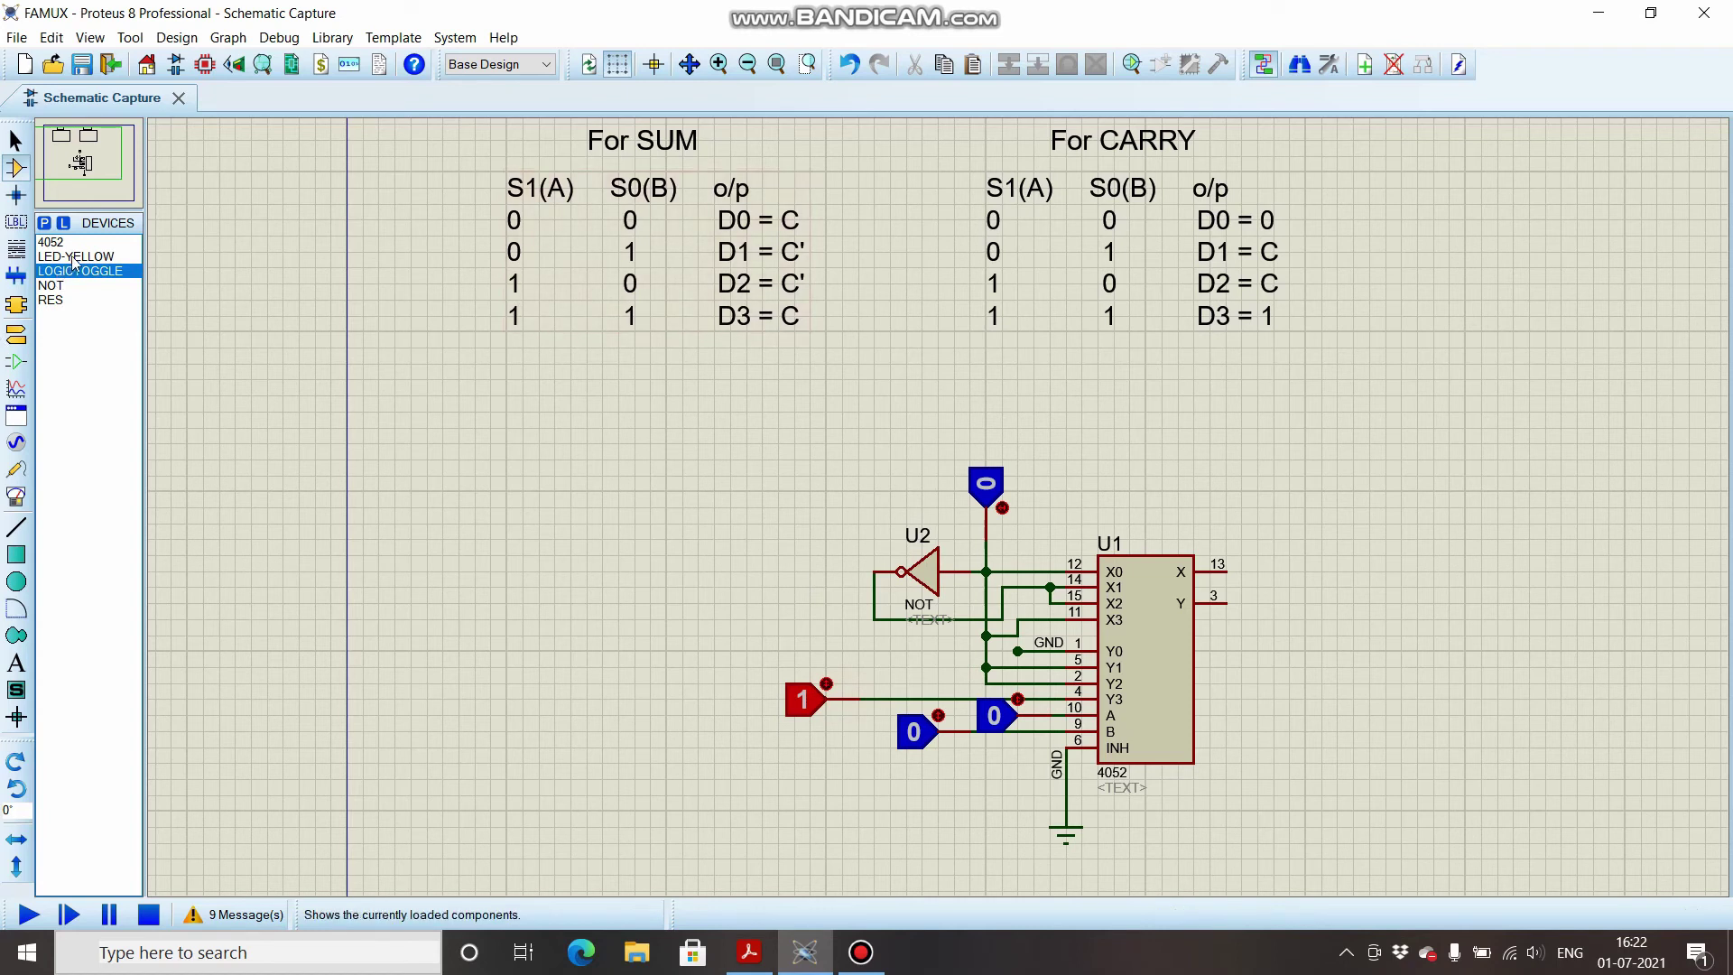
- Place a resistor in line with U1's X output and wire the two together
left_click(81, 299)
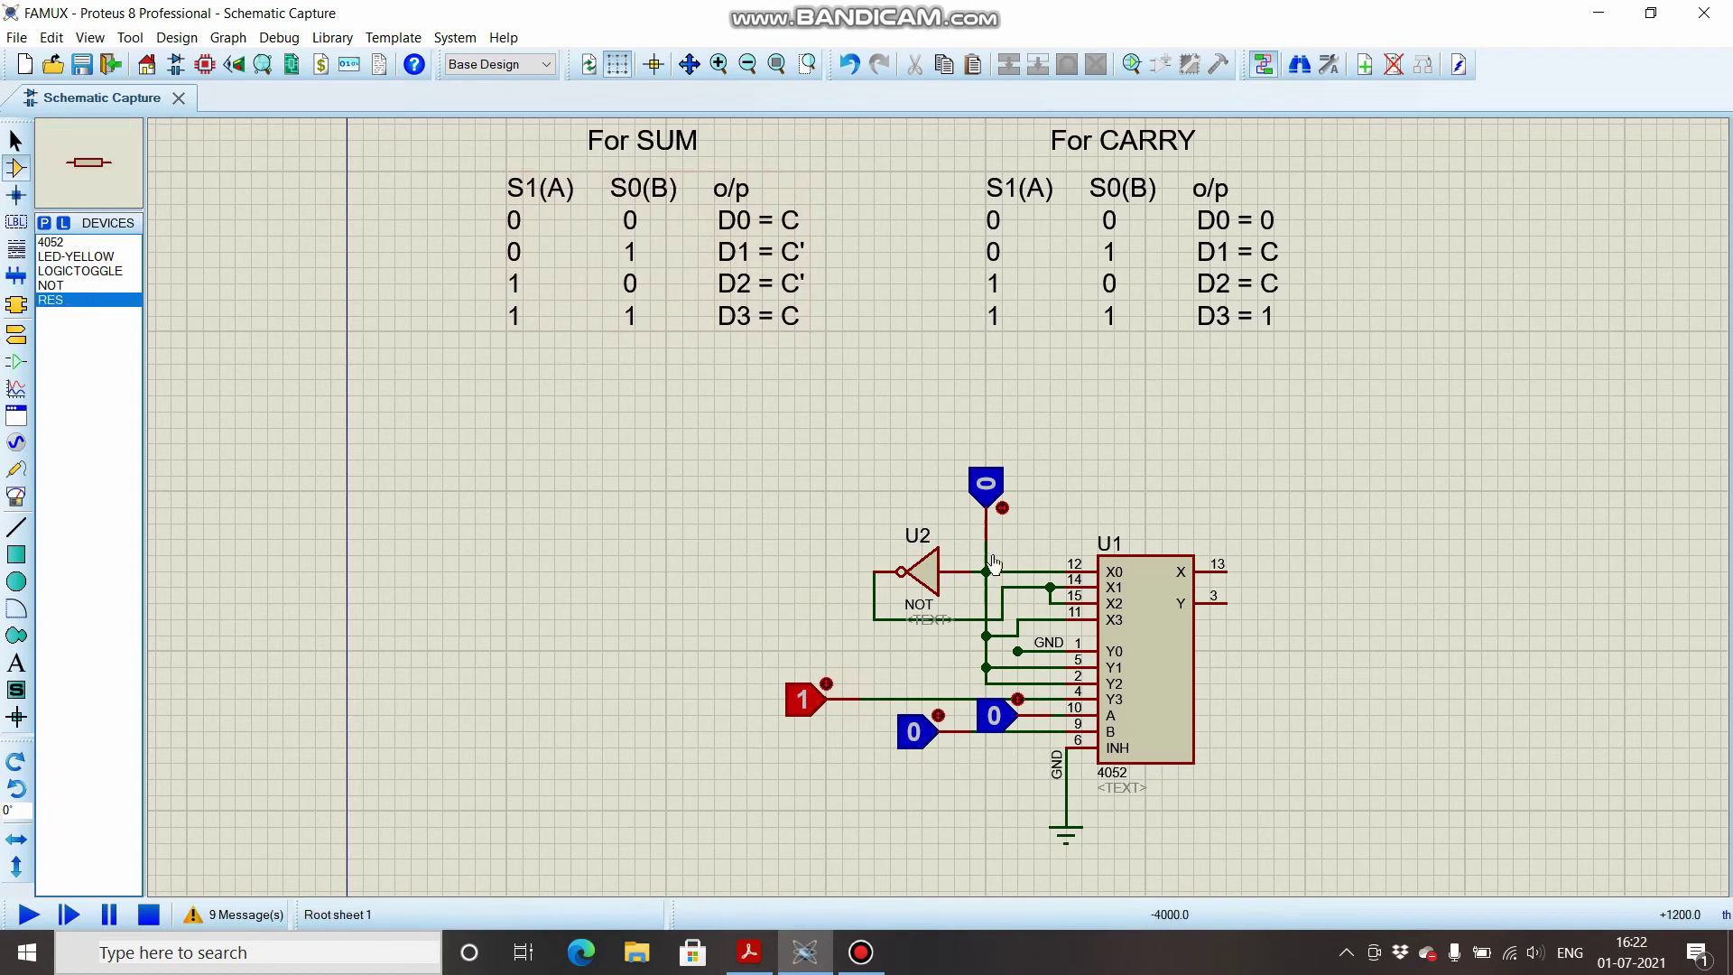
left_click(1303, 579)
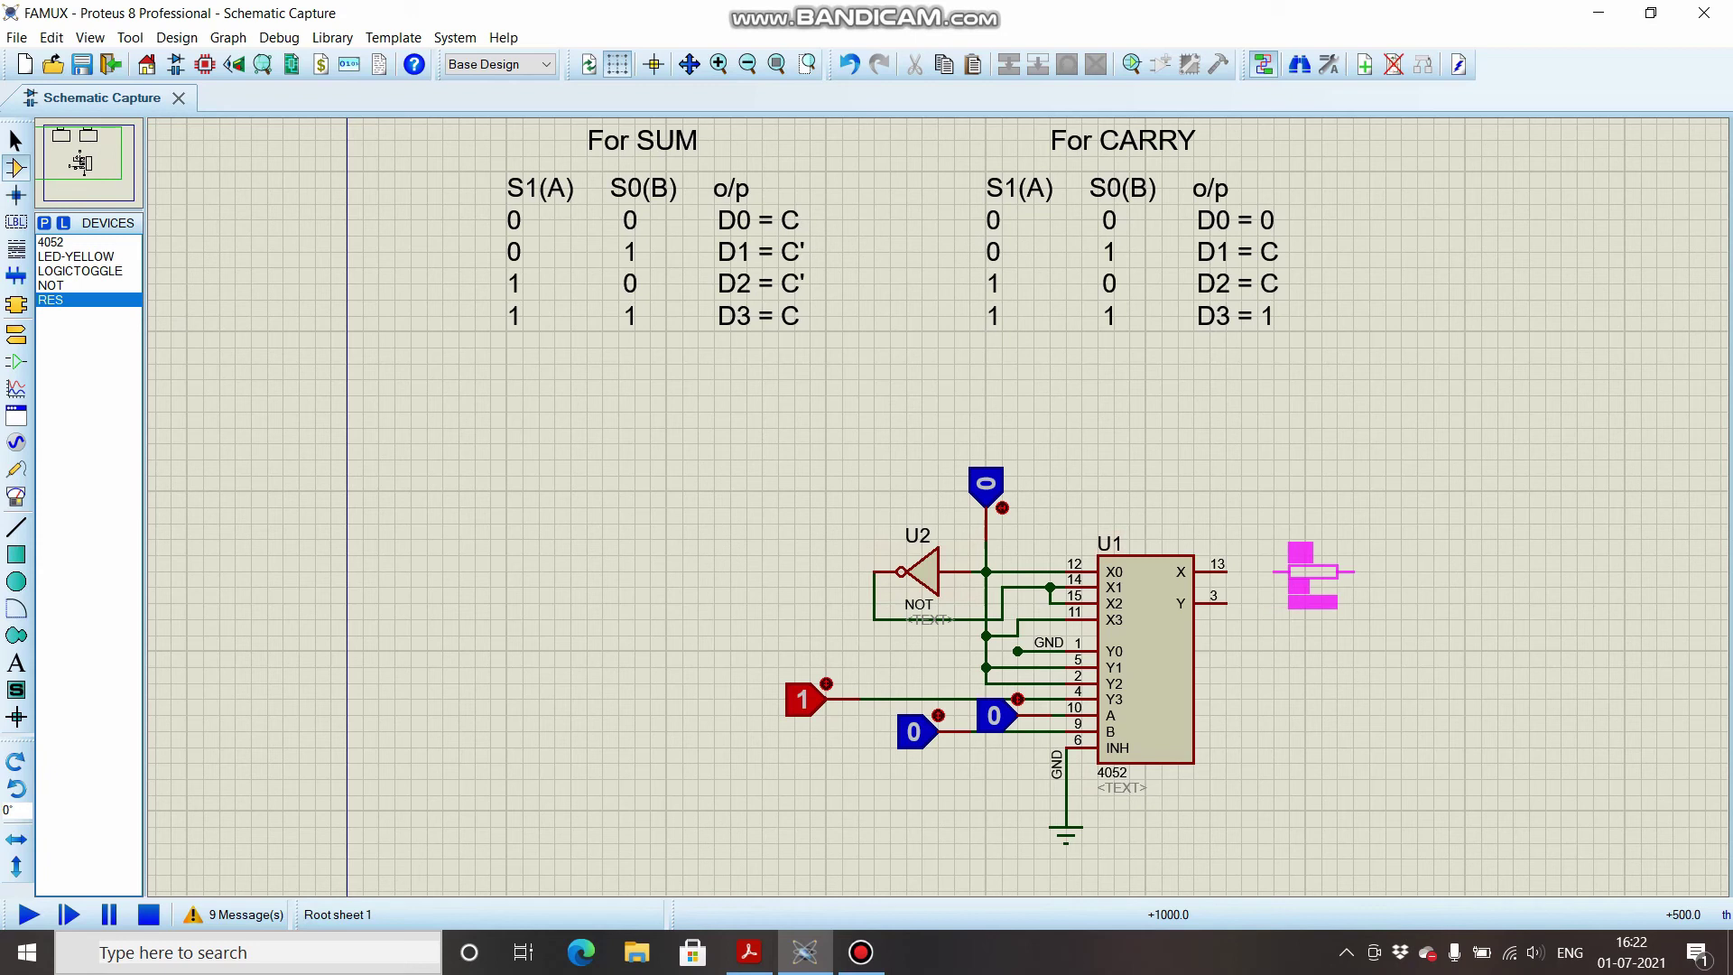
left_click(1300, 573)
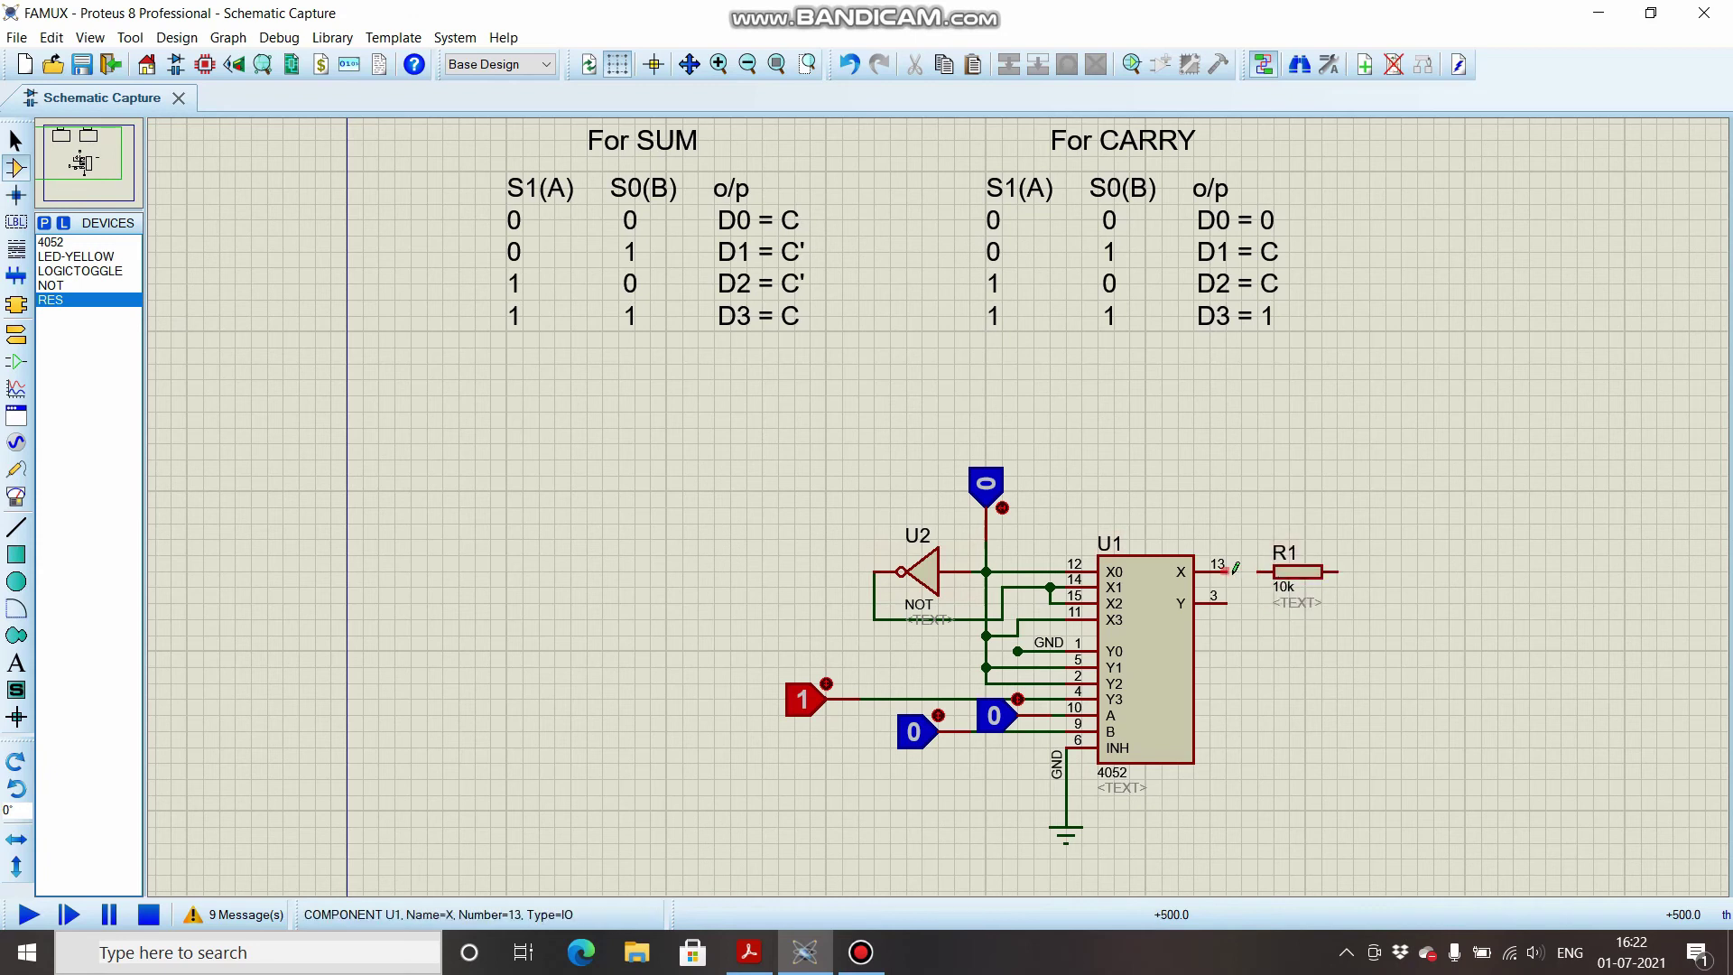
left_click(1232, 572)
left_click(1259, 571)
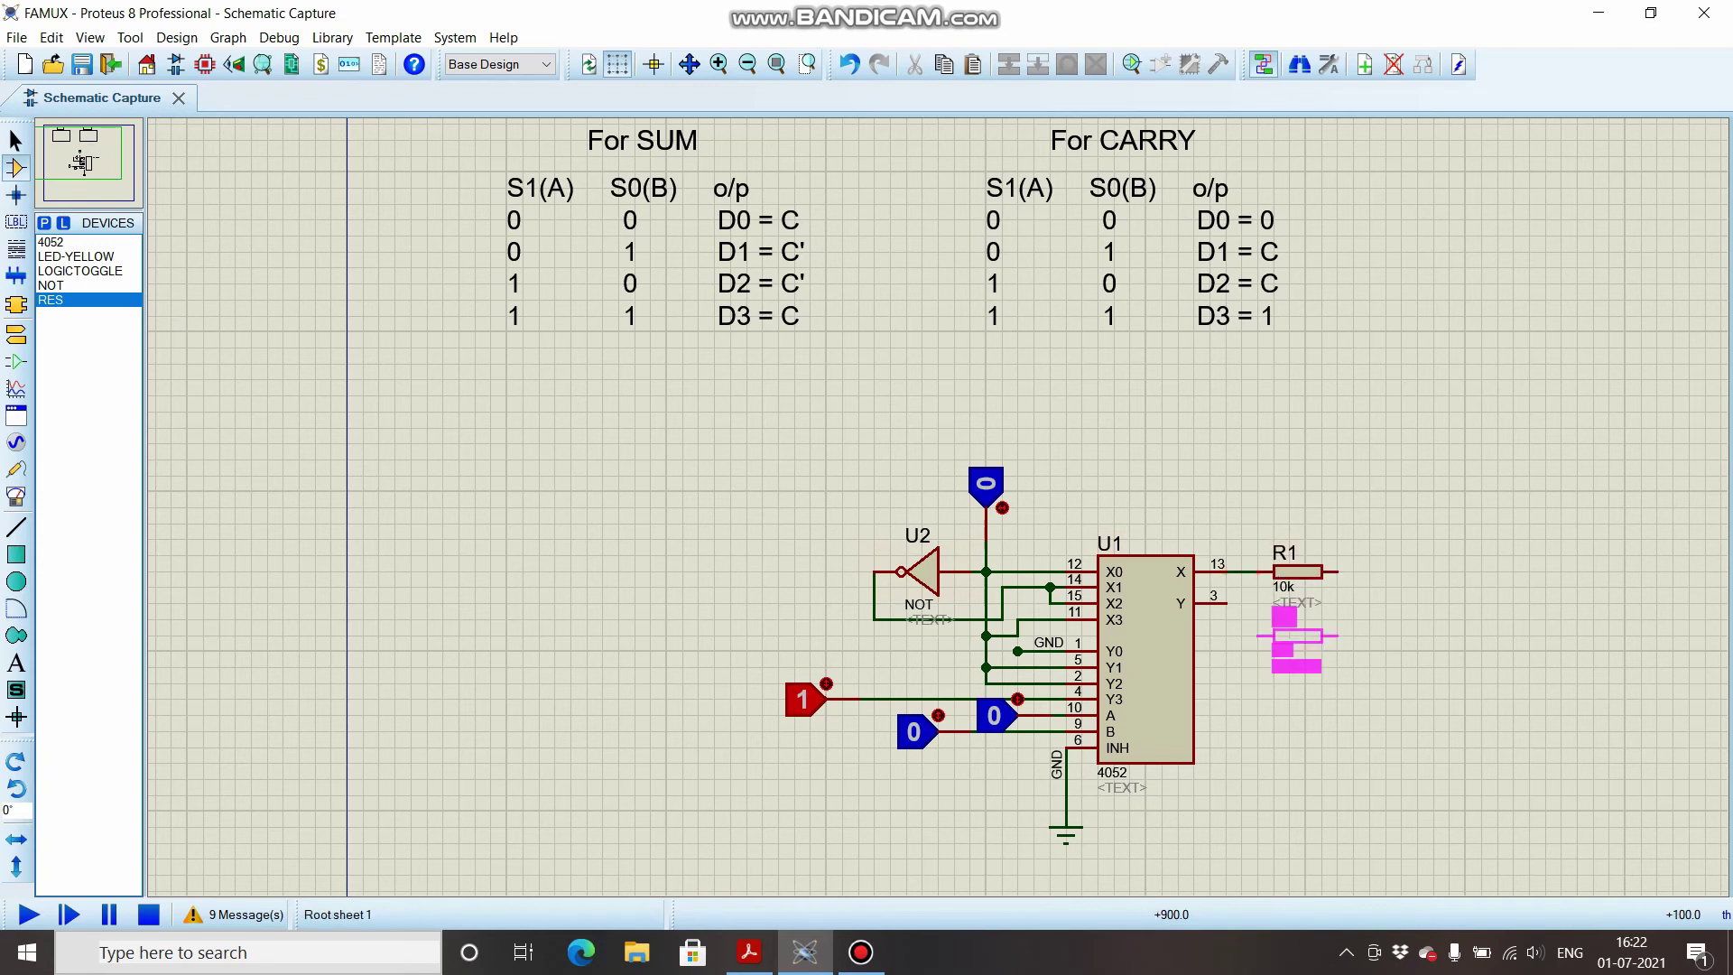
- Place a second resistor below R1 and wire it to U1's Y output
left_click(1298, 649)
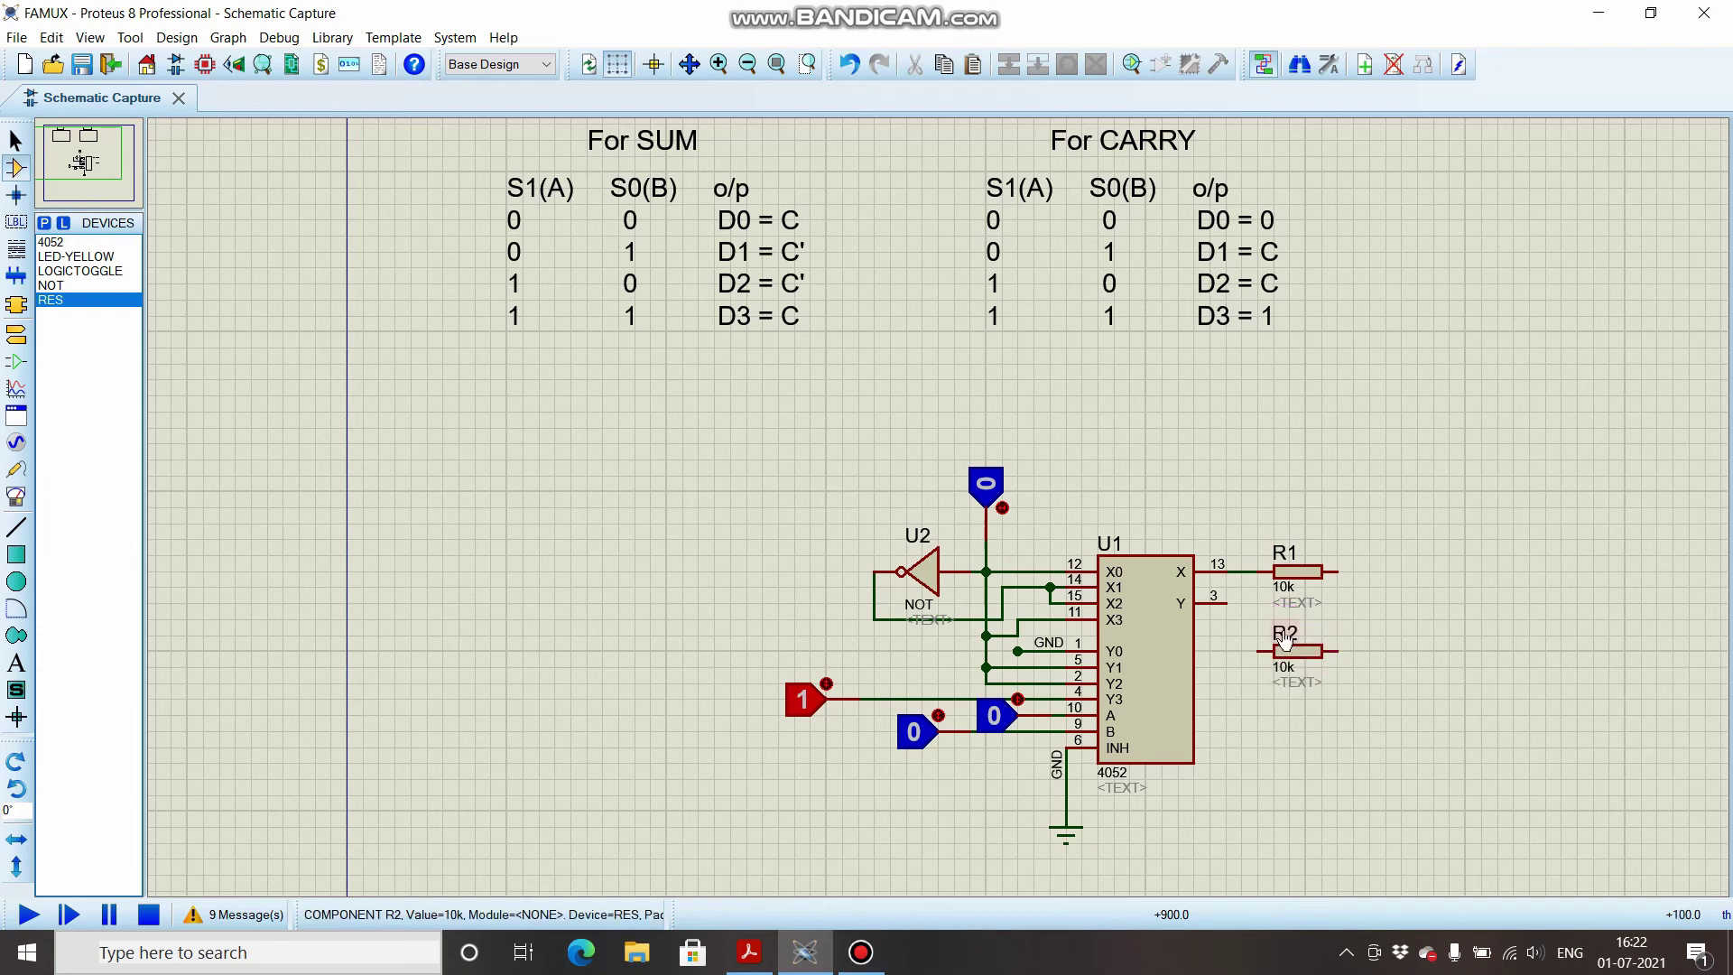
left_click(1226, 602)
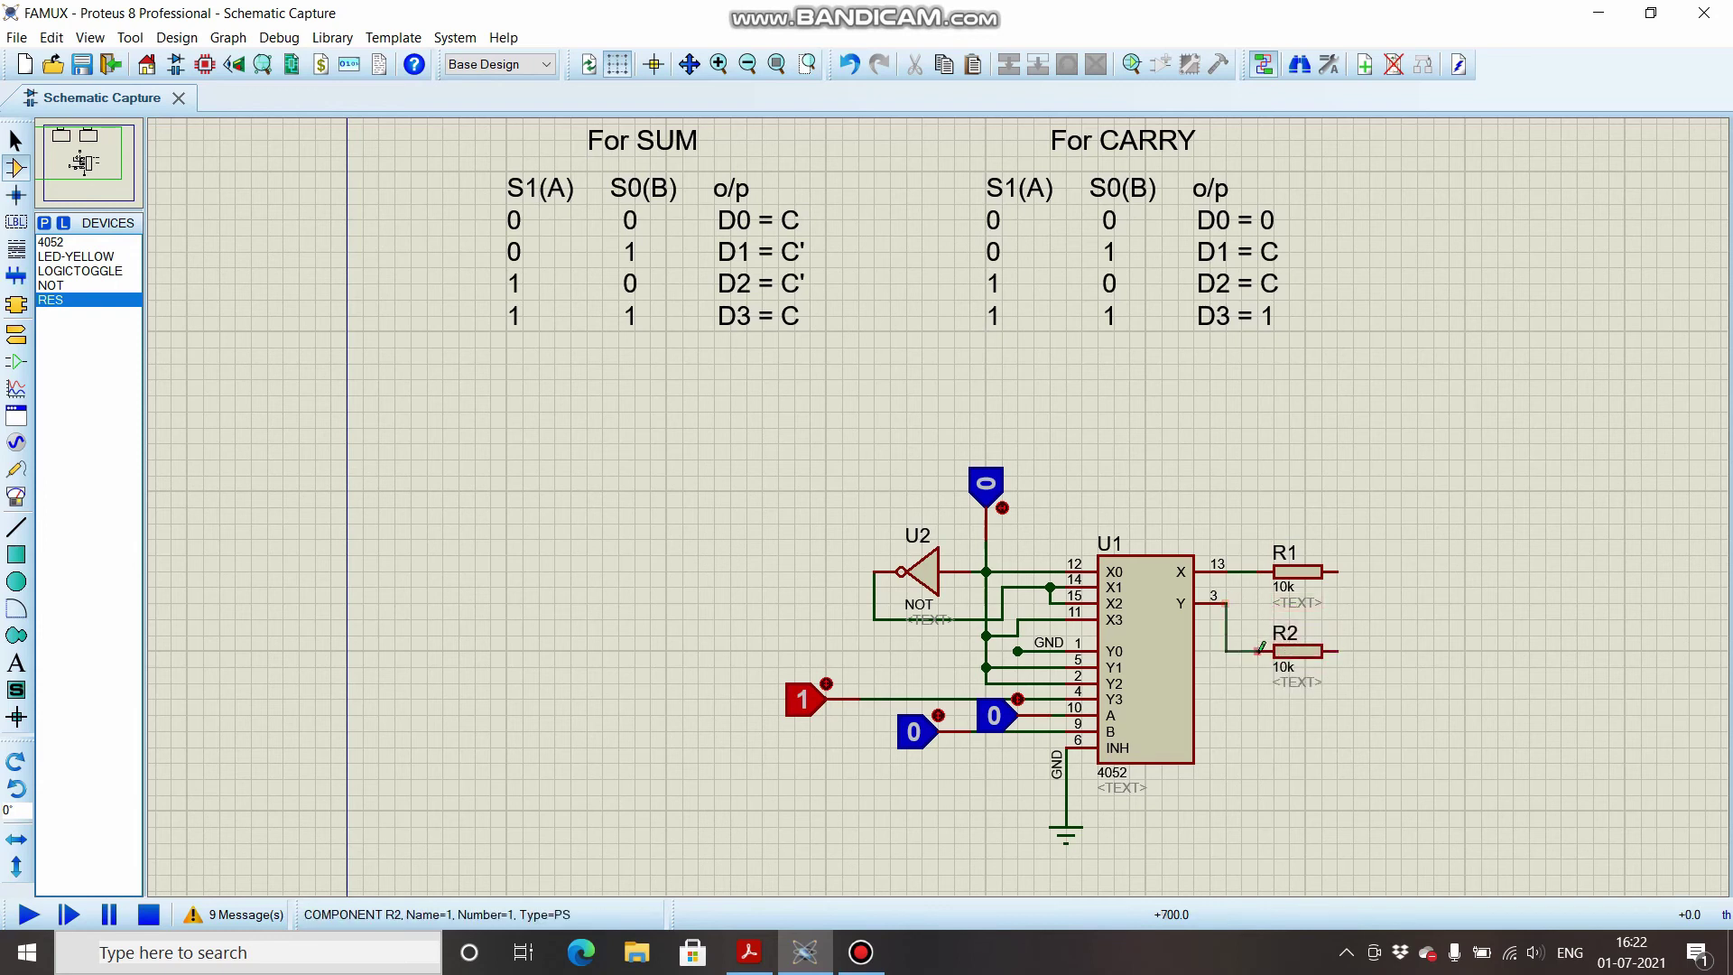
left_click(1259, 650)
- Set the resistance of both output resistors, R1 and R2, to 100
double_click(1279, 596)
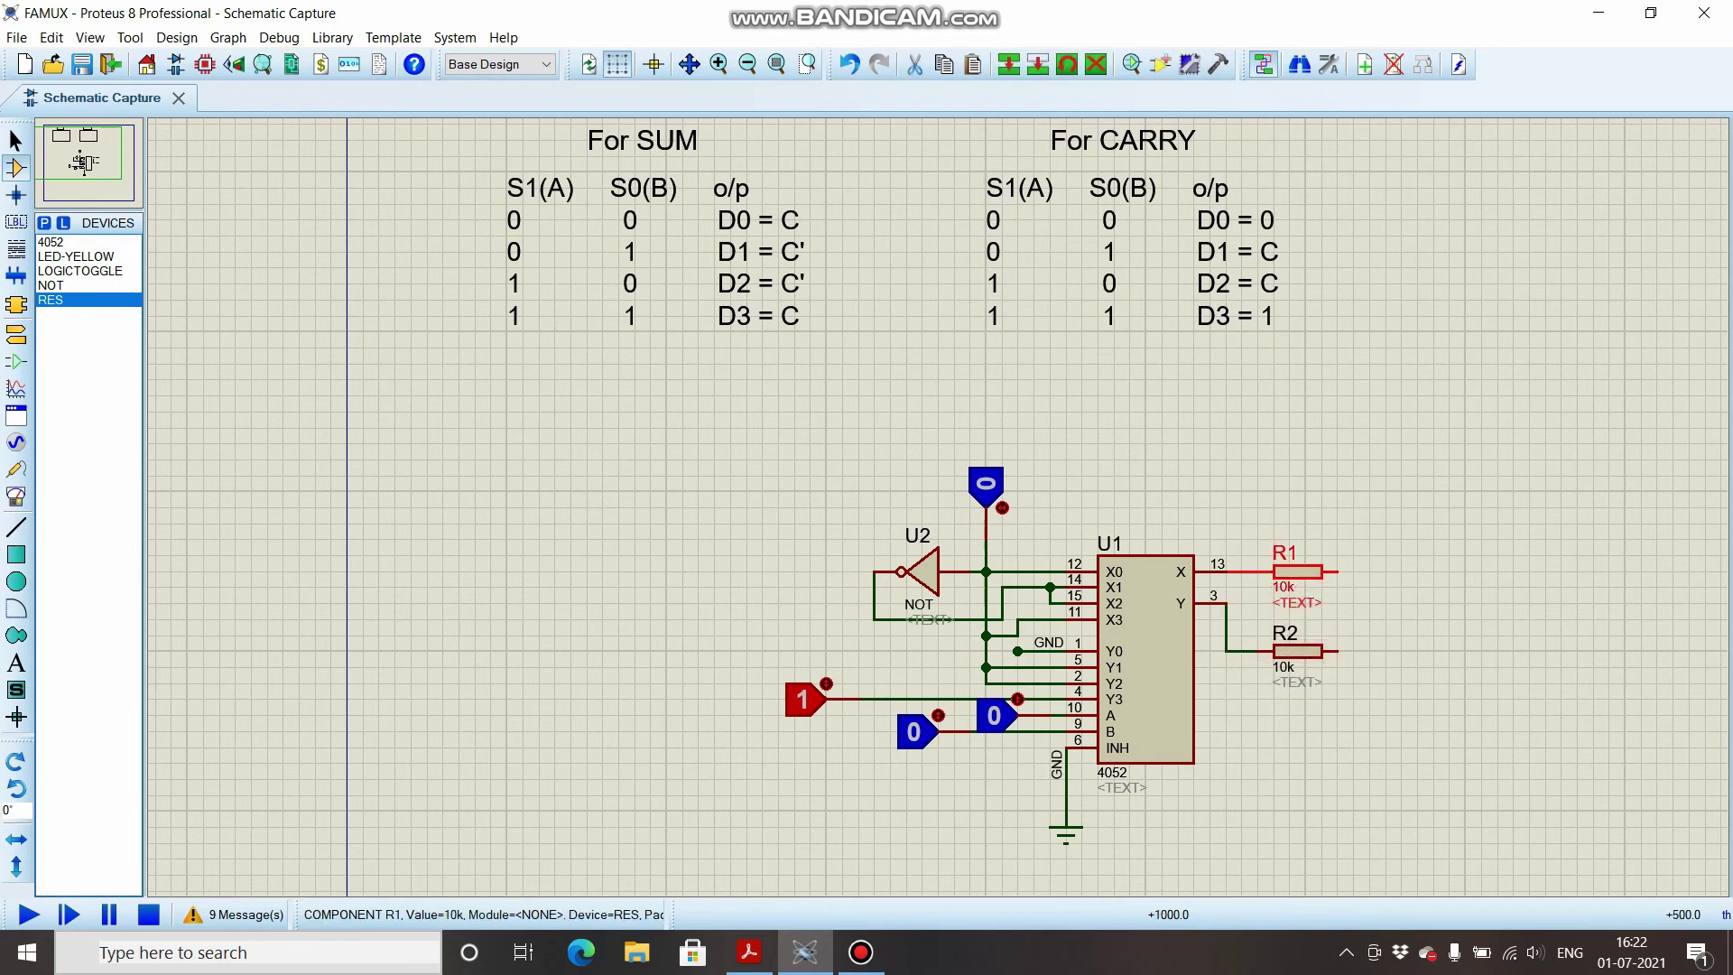
double_click(736, 330)
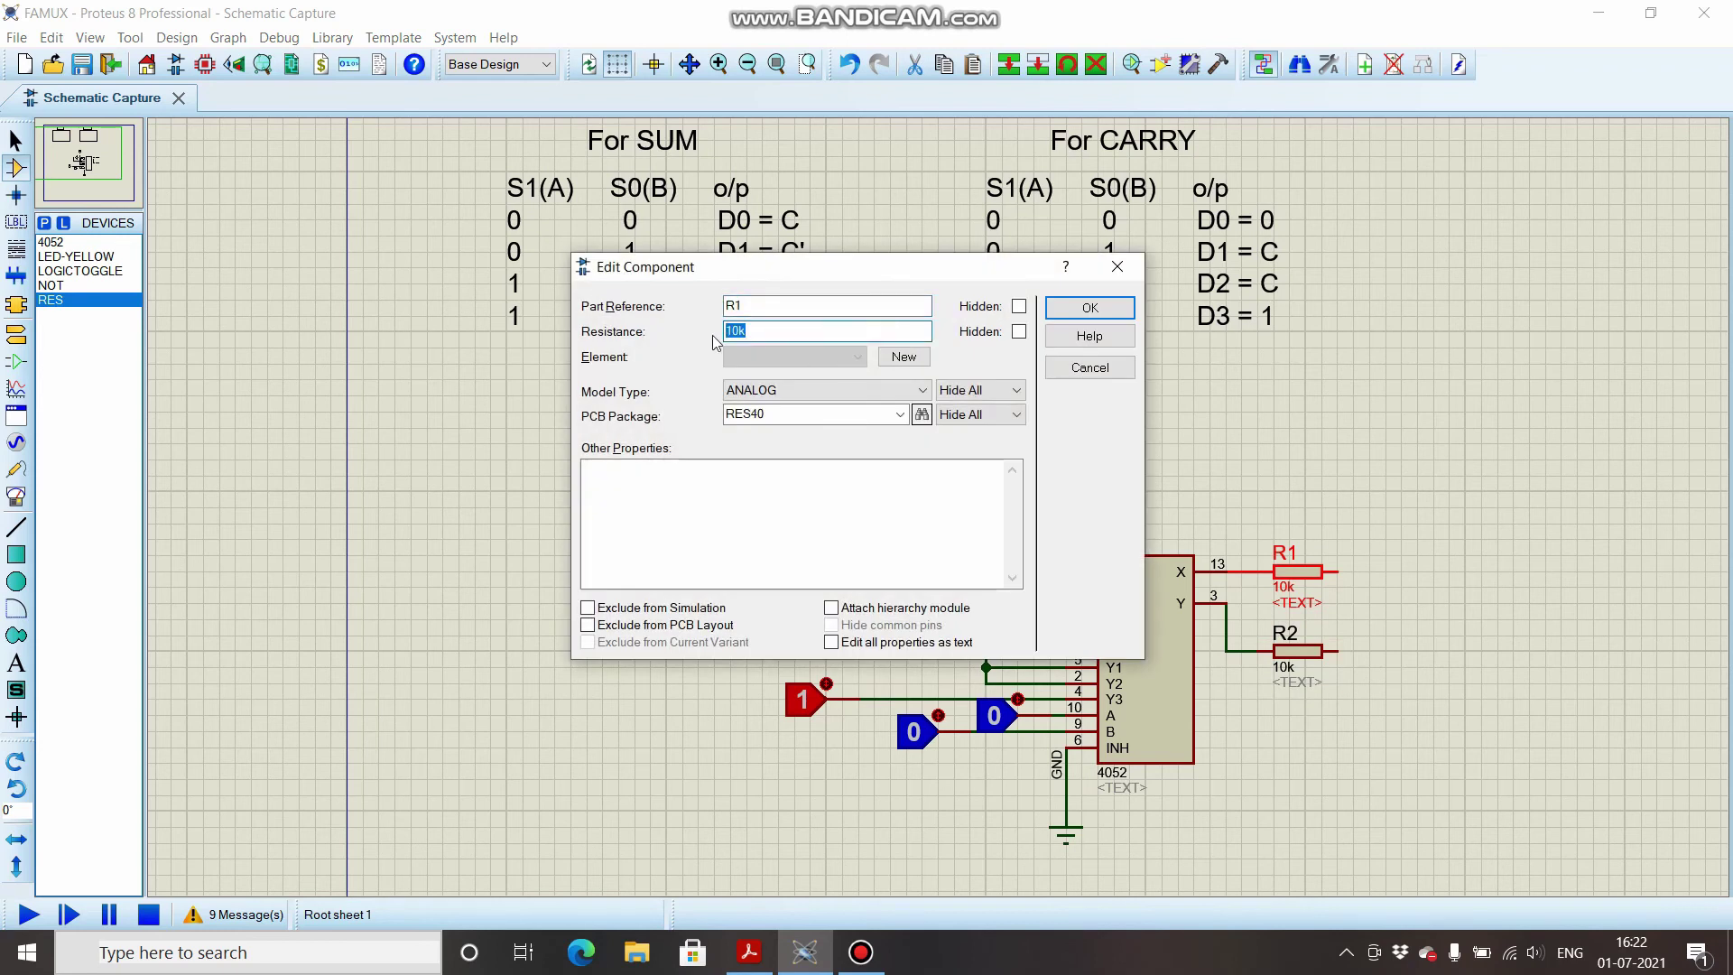
type("100")
key("Return")
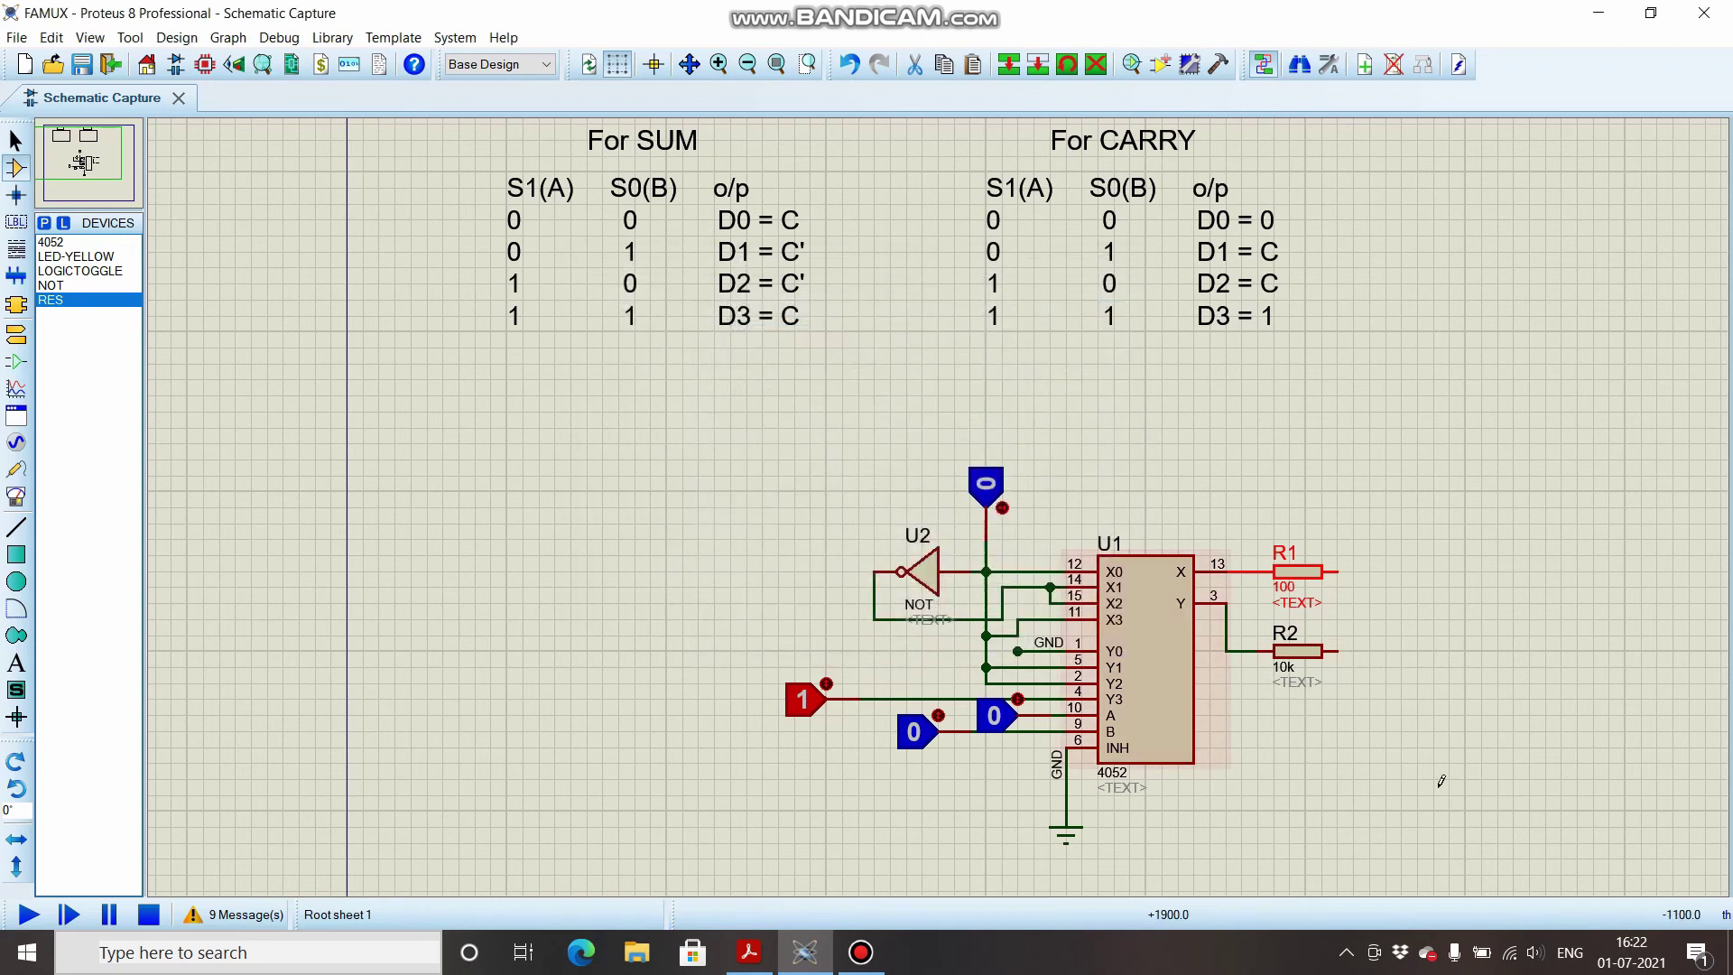
double_click(1283, 667)
type("1")
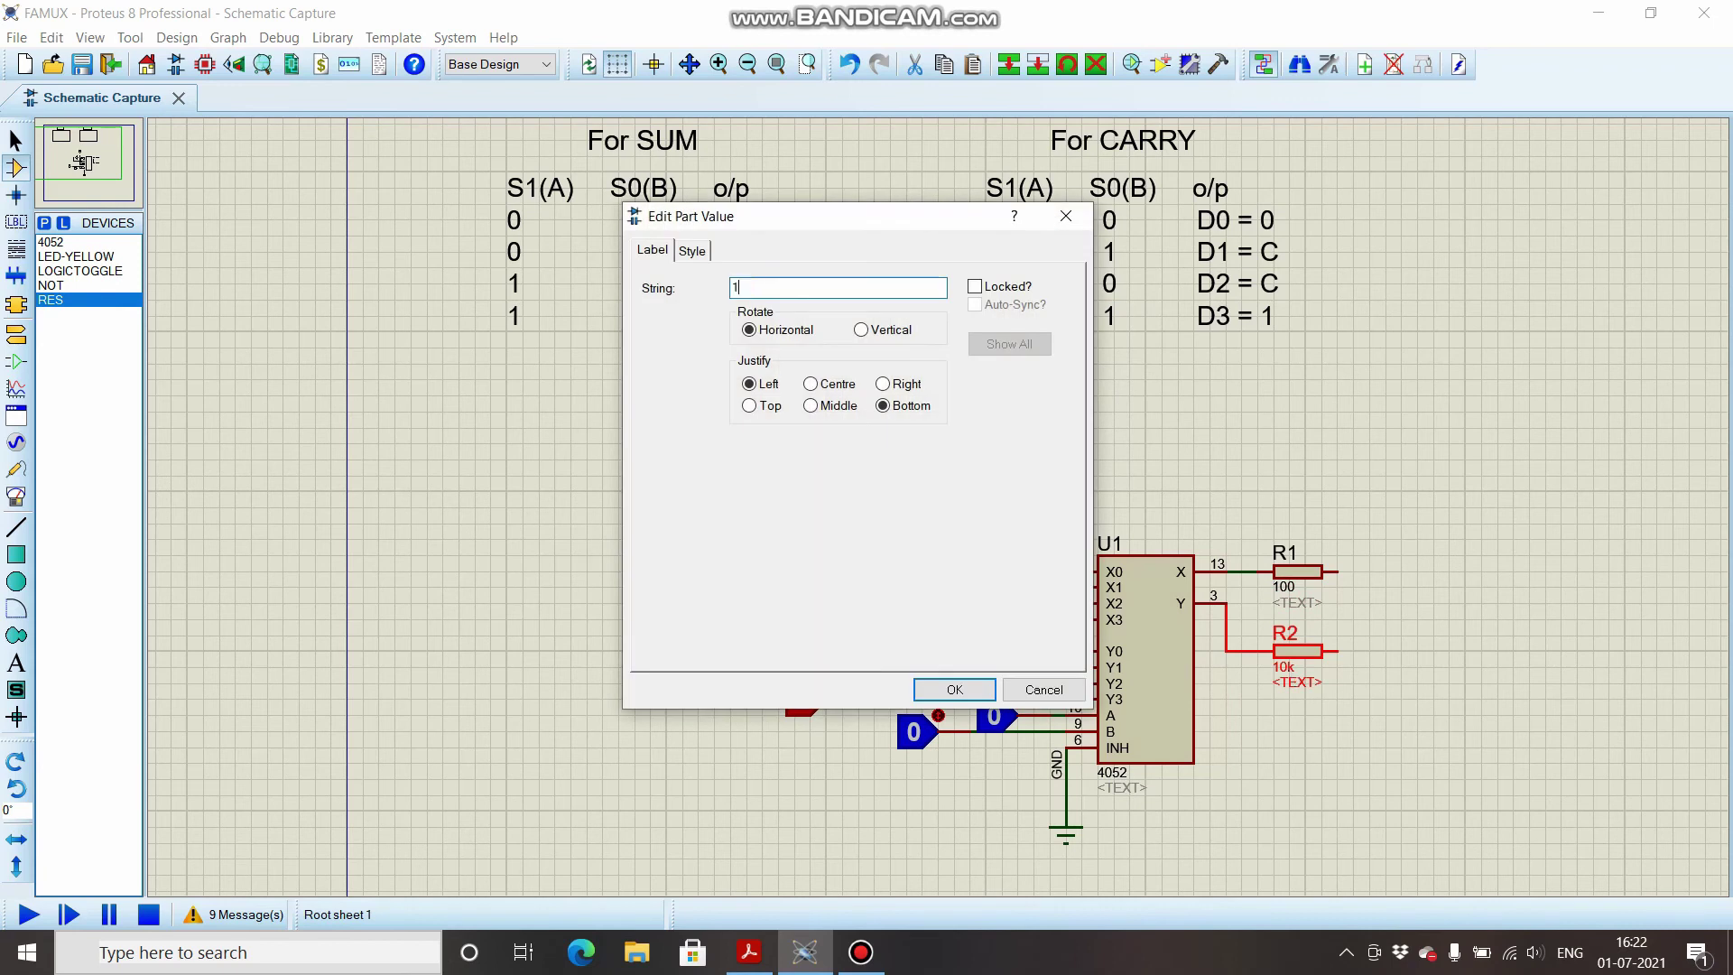
type("00")
key("Return")
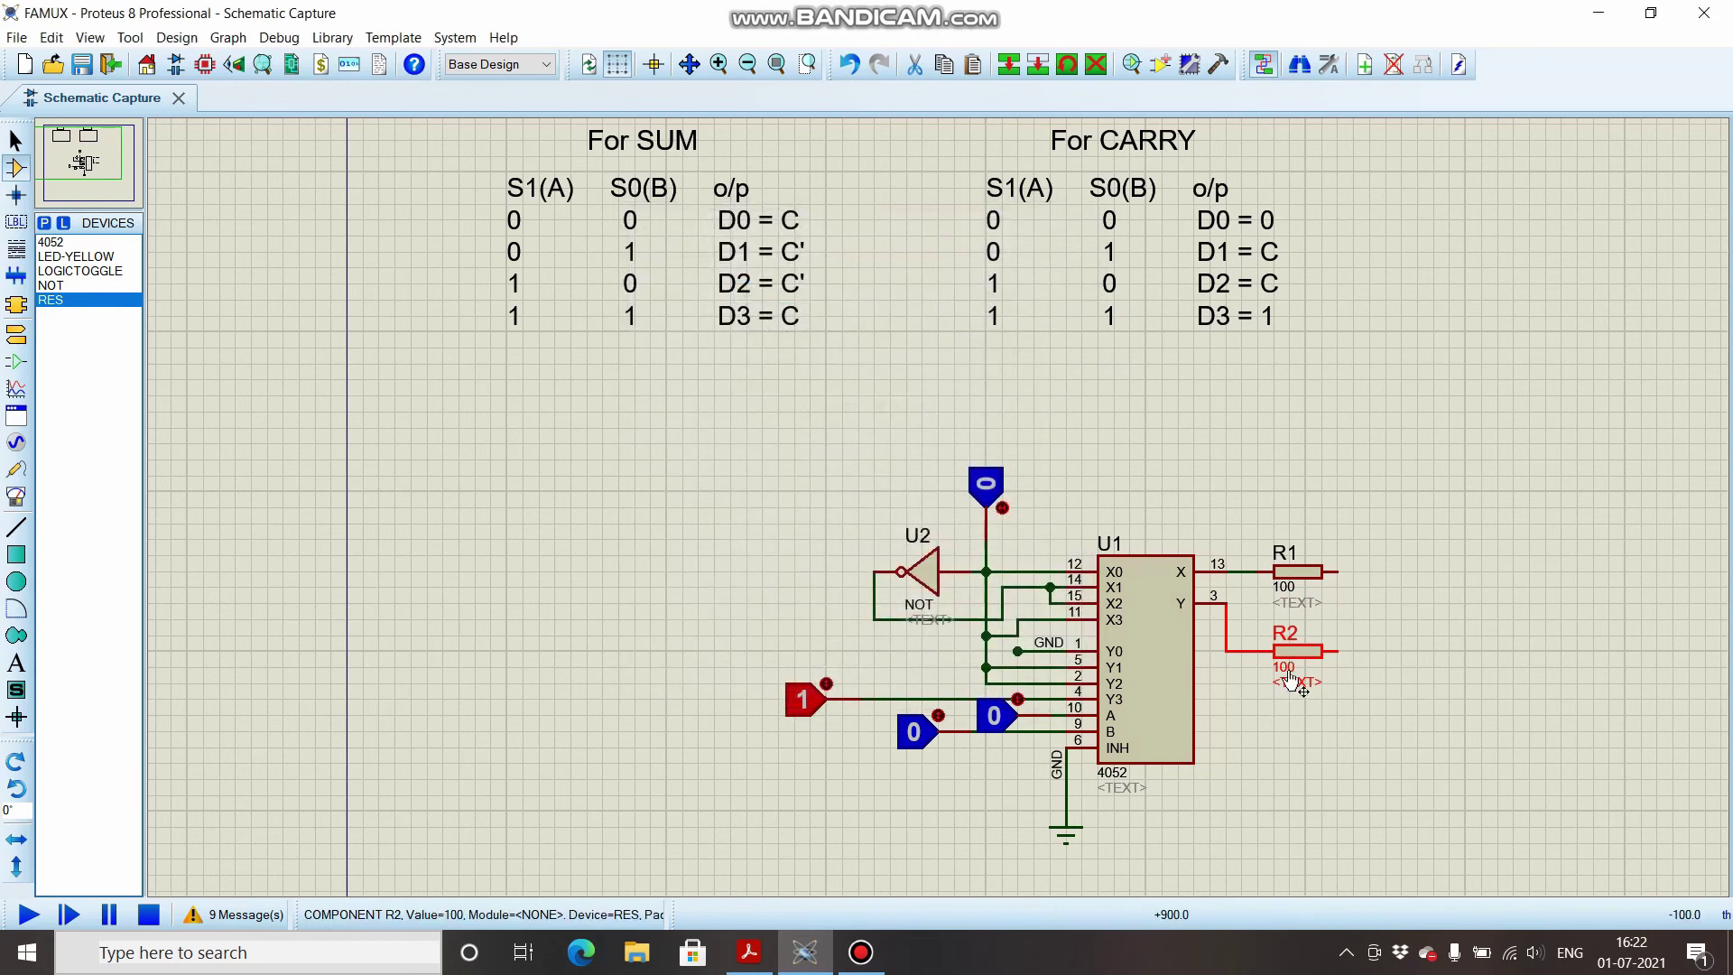
- Place a yellow LED beyond R1 and wire R1's free end to the LED's anode
left_click(90, 260)
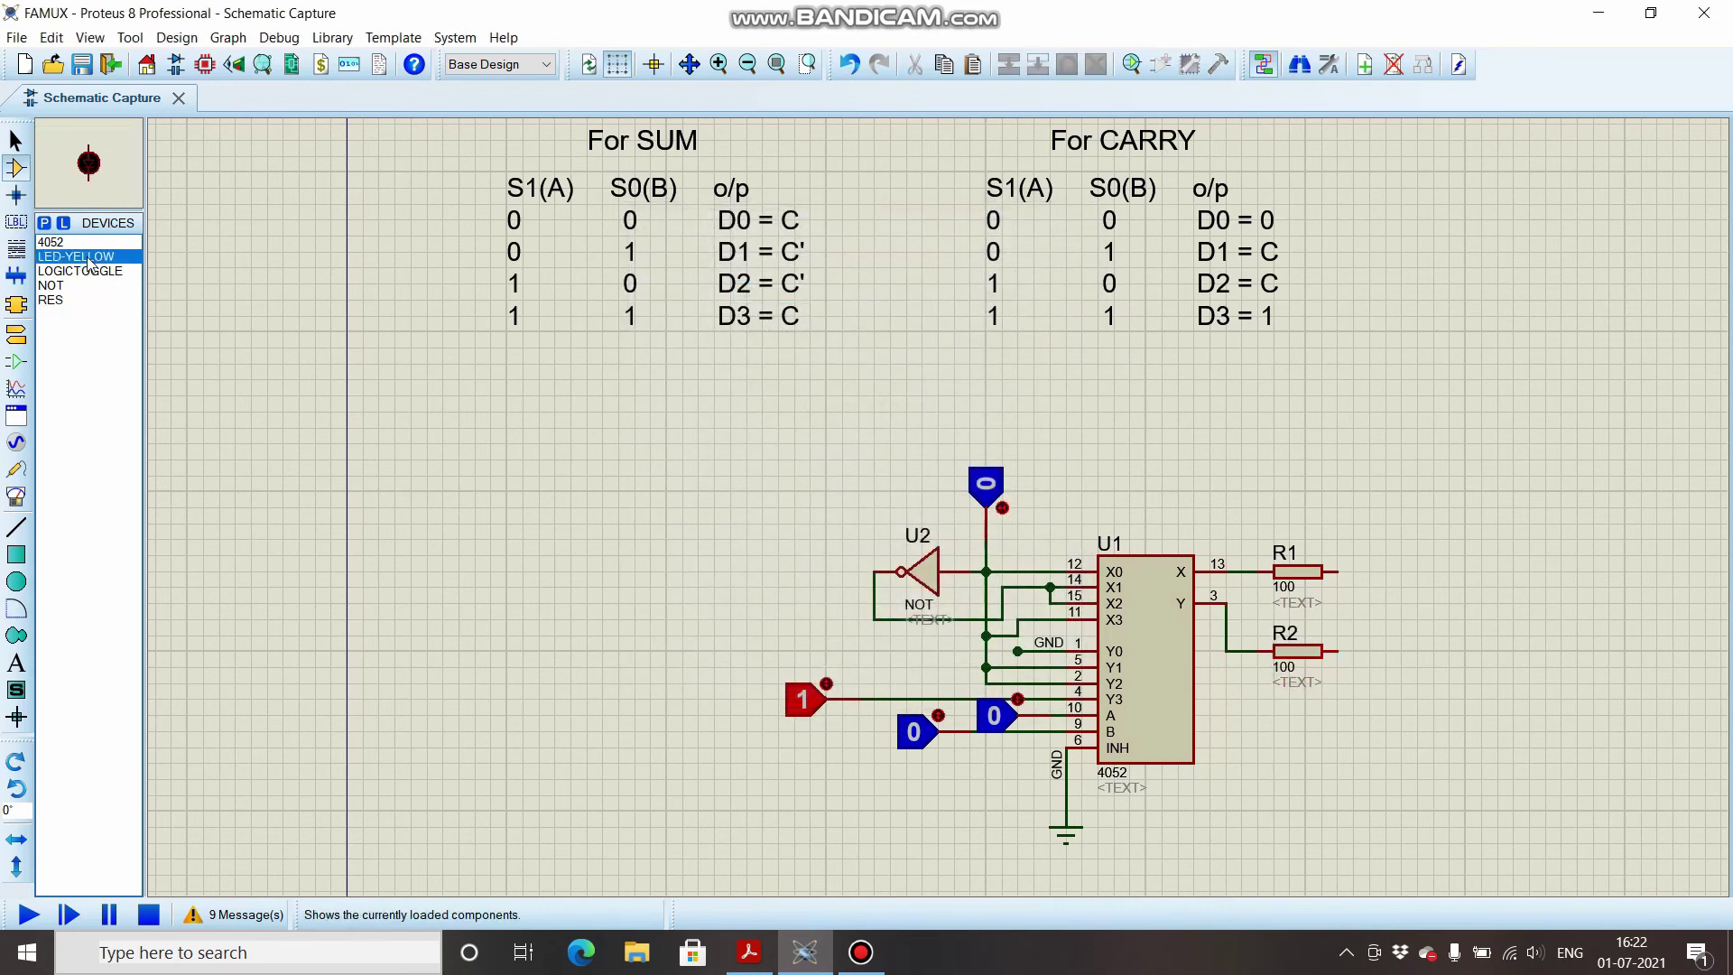
left_click(1429, 582)
left_click(1434, 603)
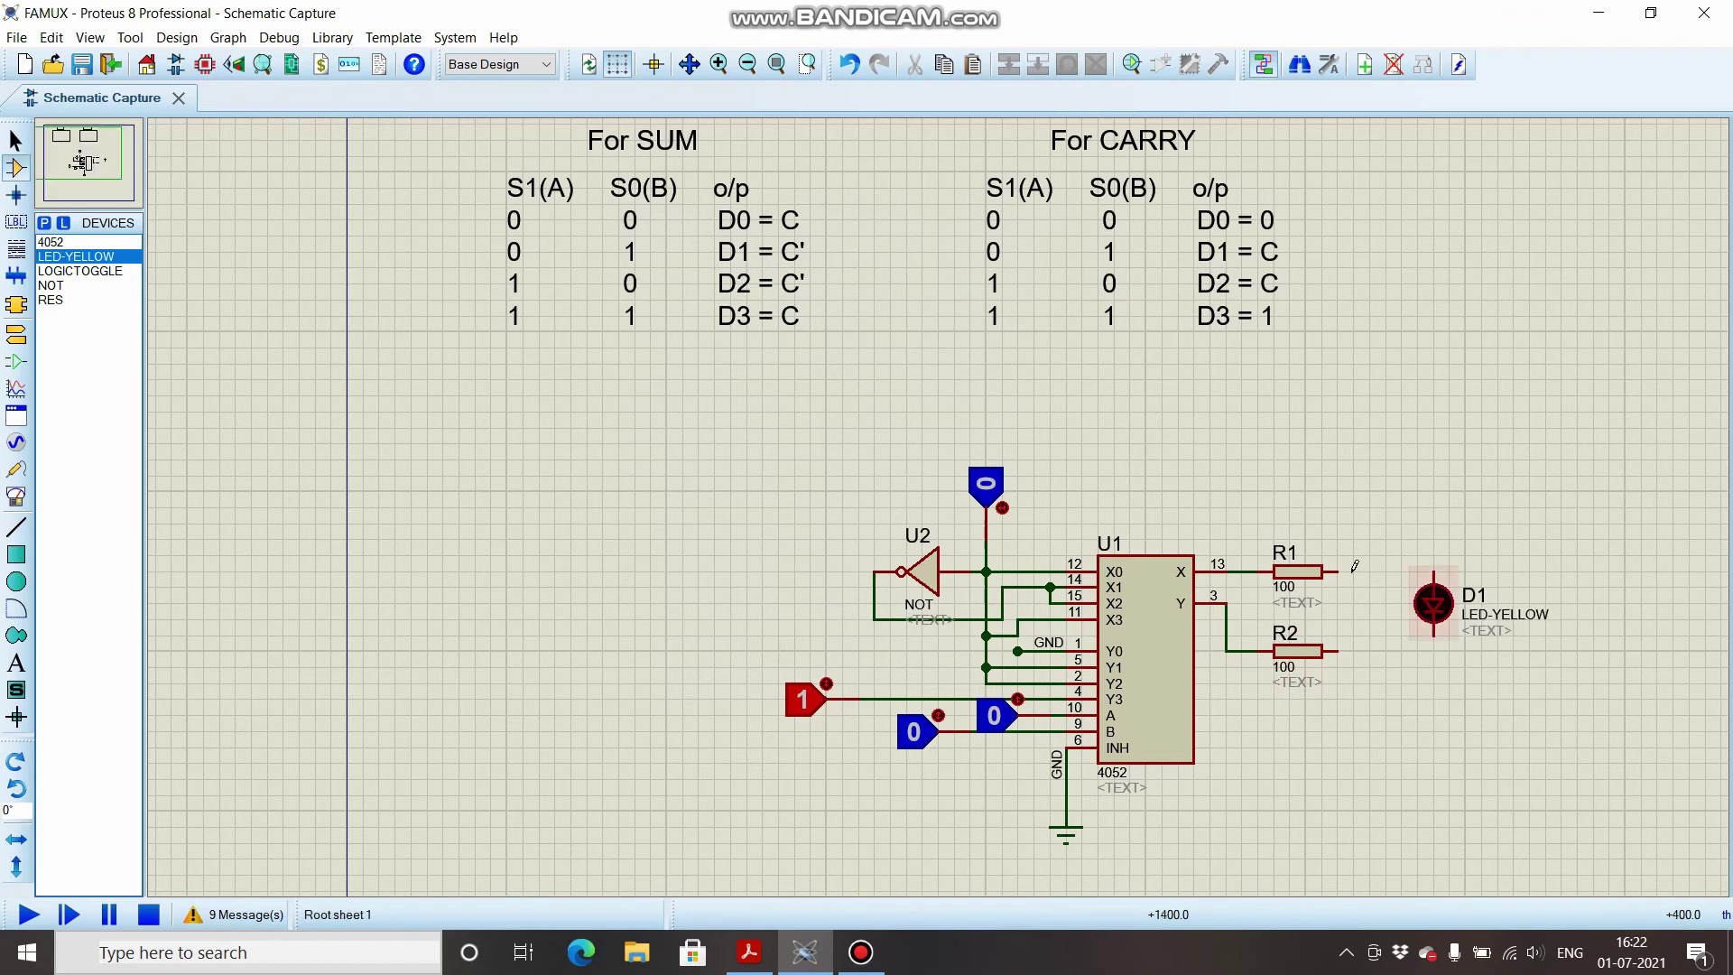
left_click(1339, 571)
left_click(1434, 574)
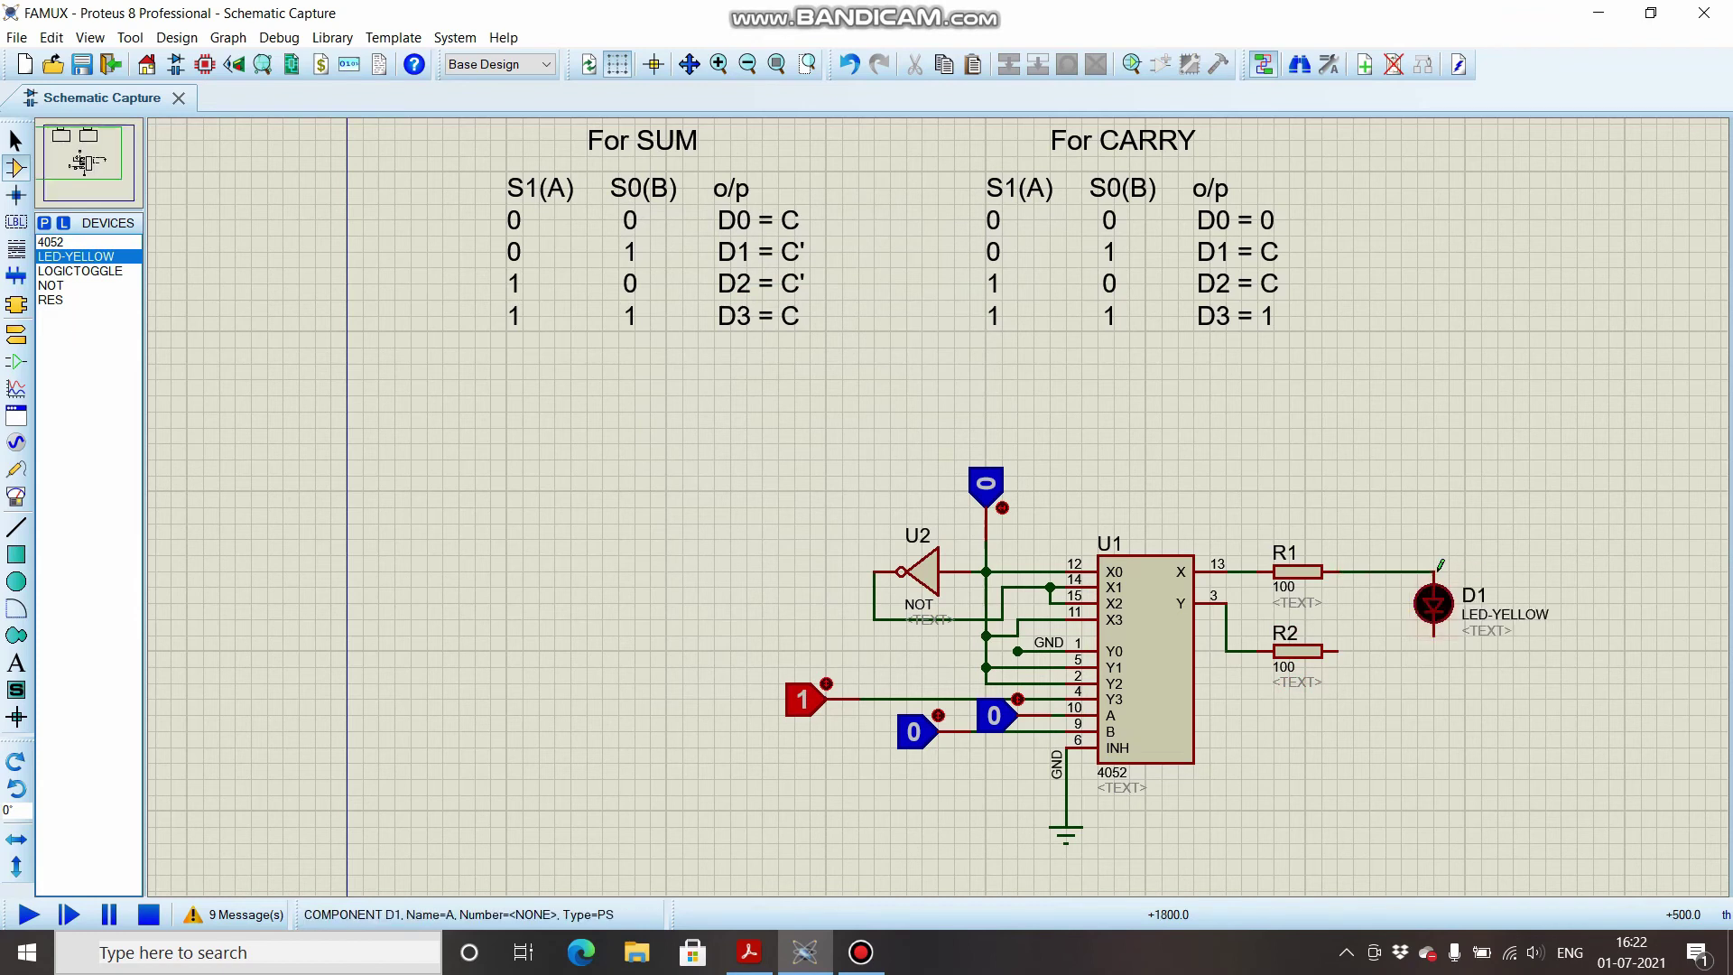
- Place a second yellow LED near R2 and wire R2's free end to its anode
left_click(1340, 649)
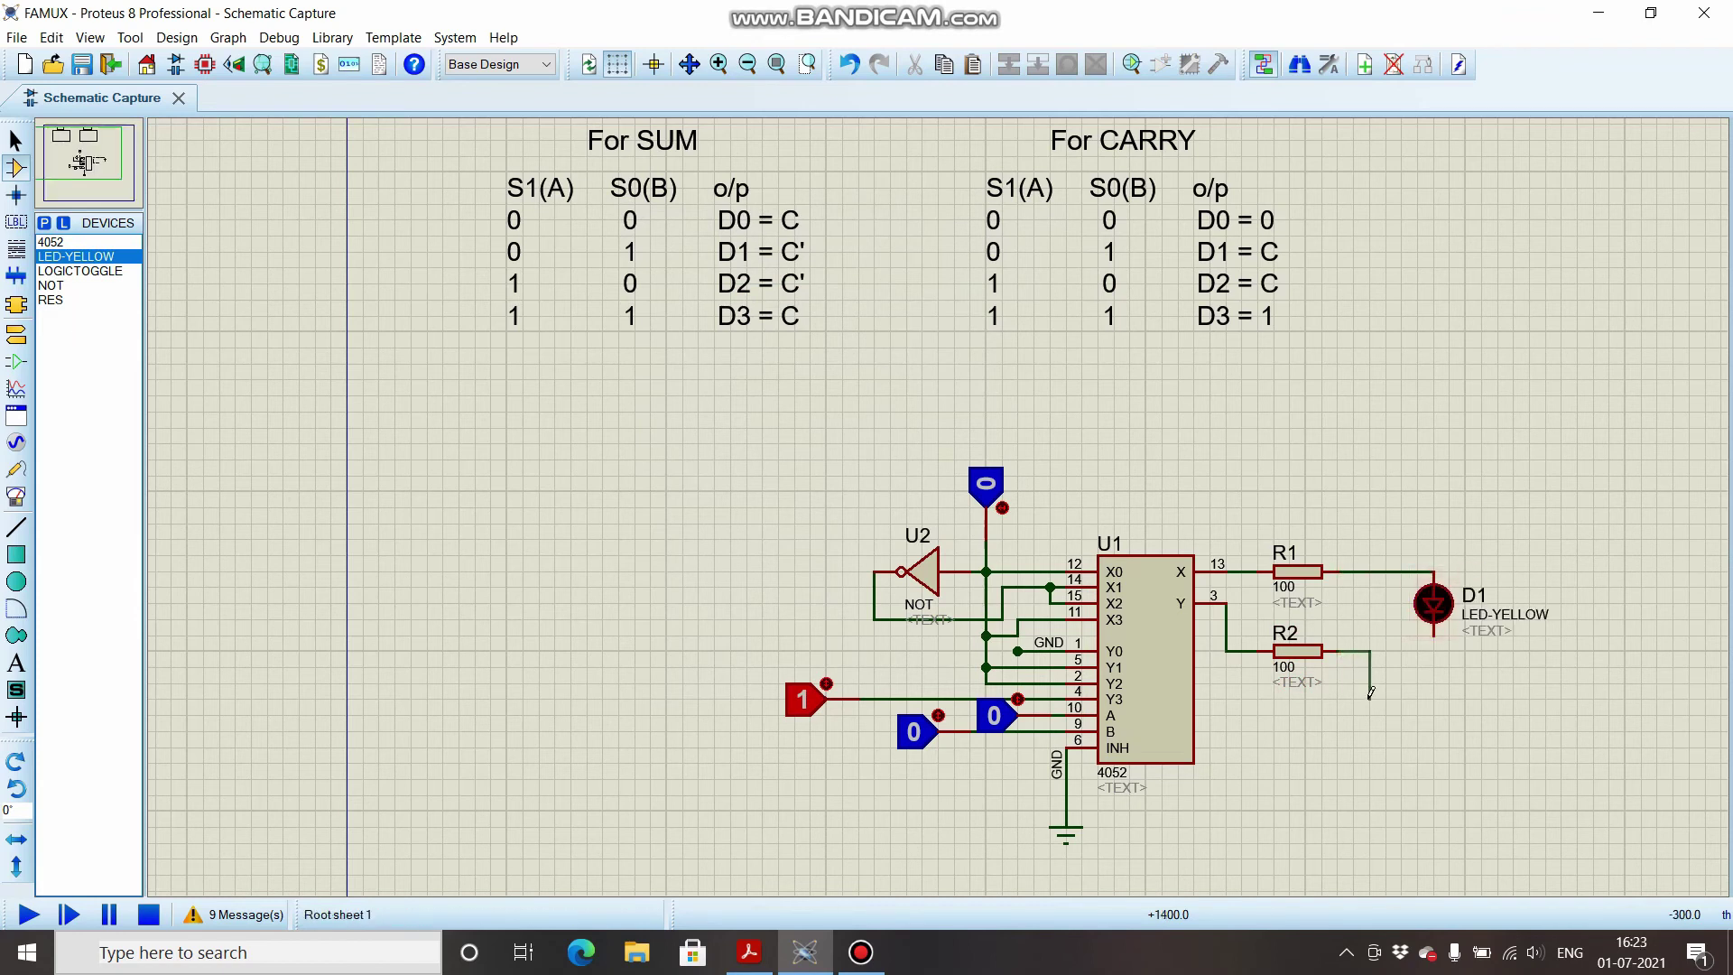
right_click(1371, 693)
left_click(1370, 695)
left_click(1370, 697)
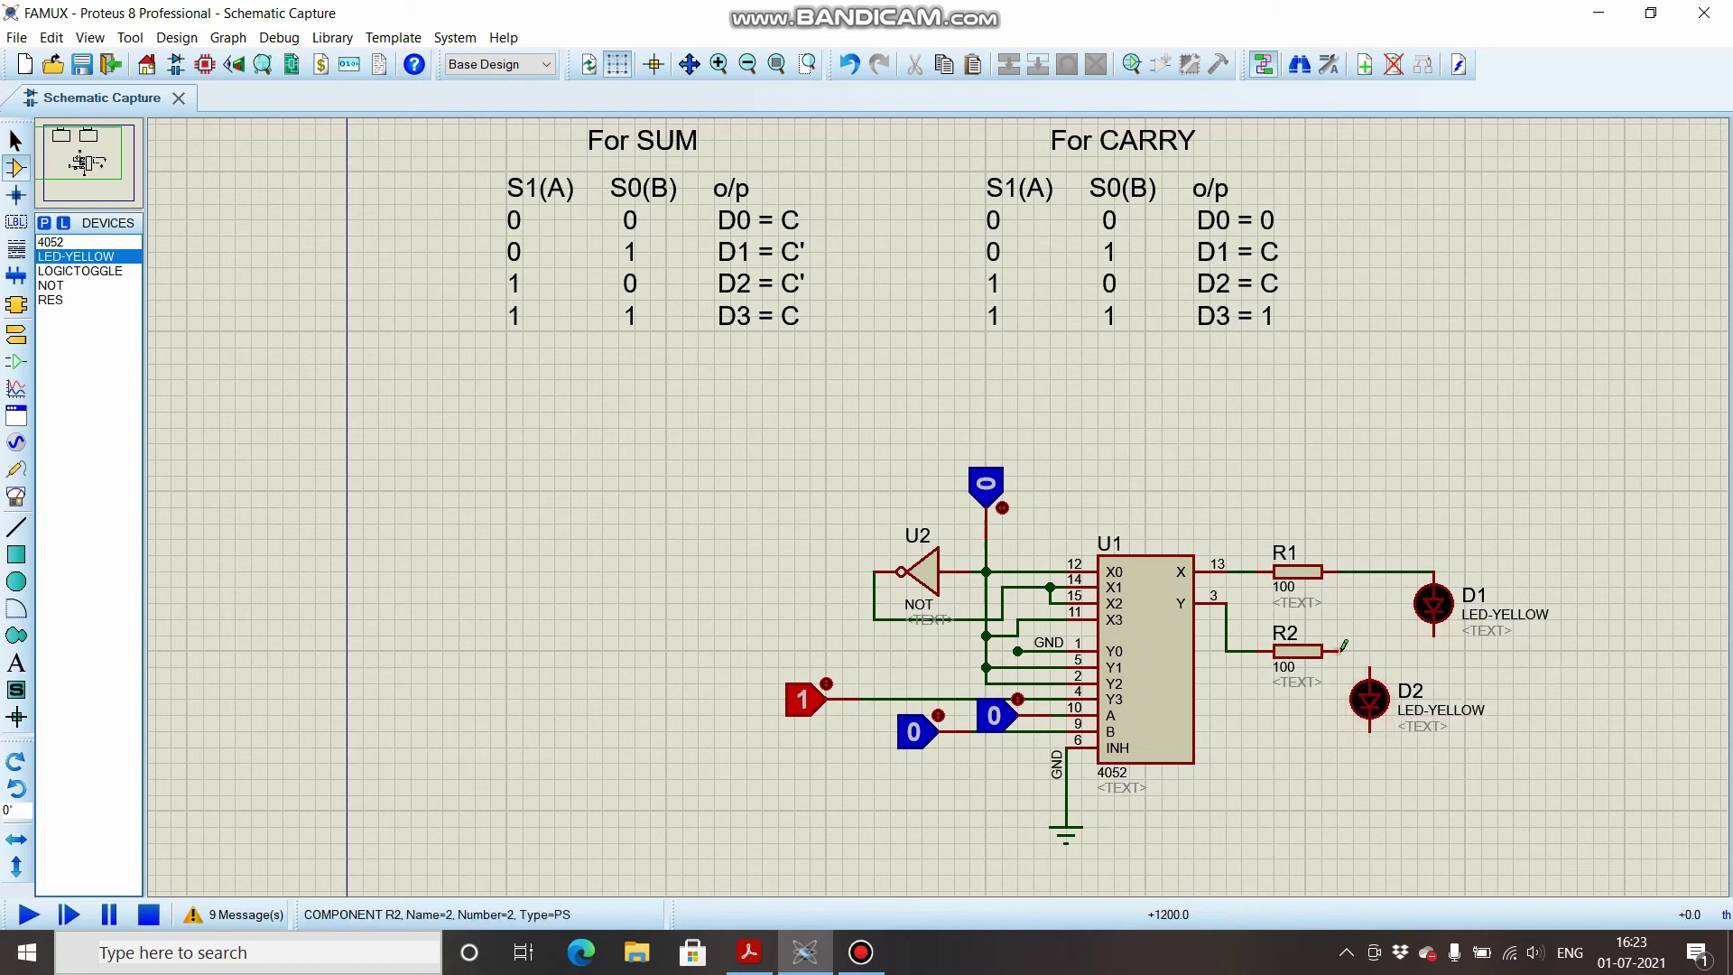
left_click(1341, 650)
left_click(1369, 670)
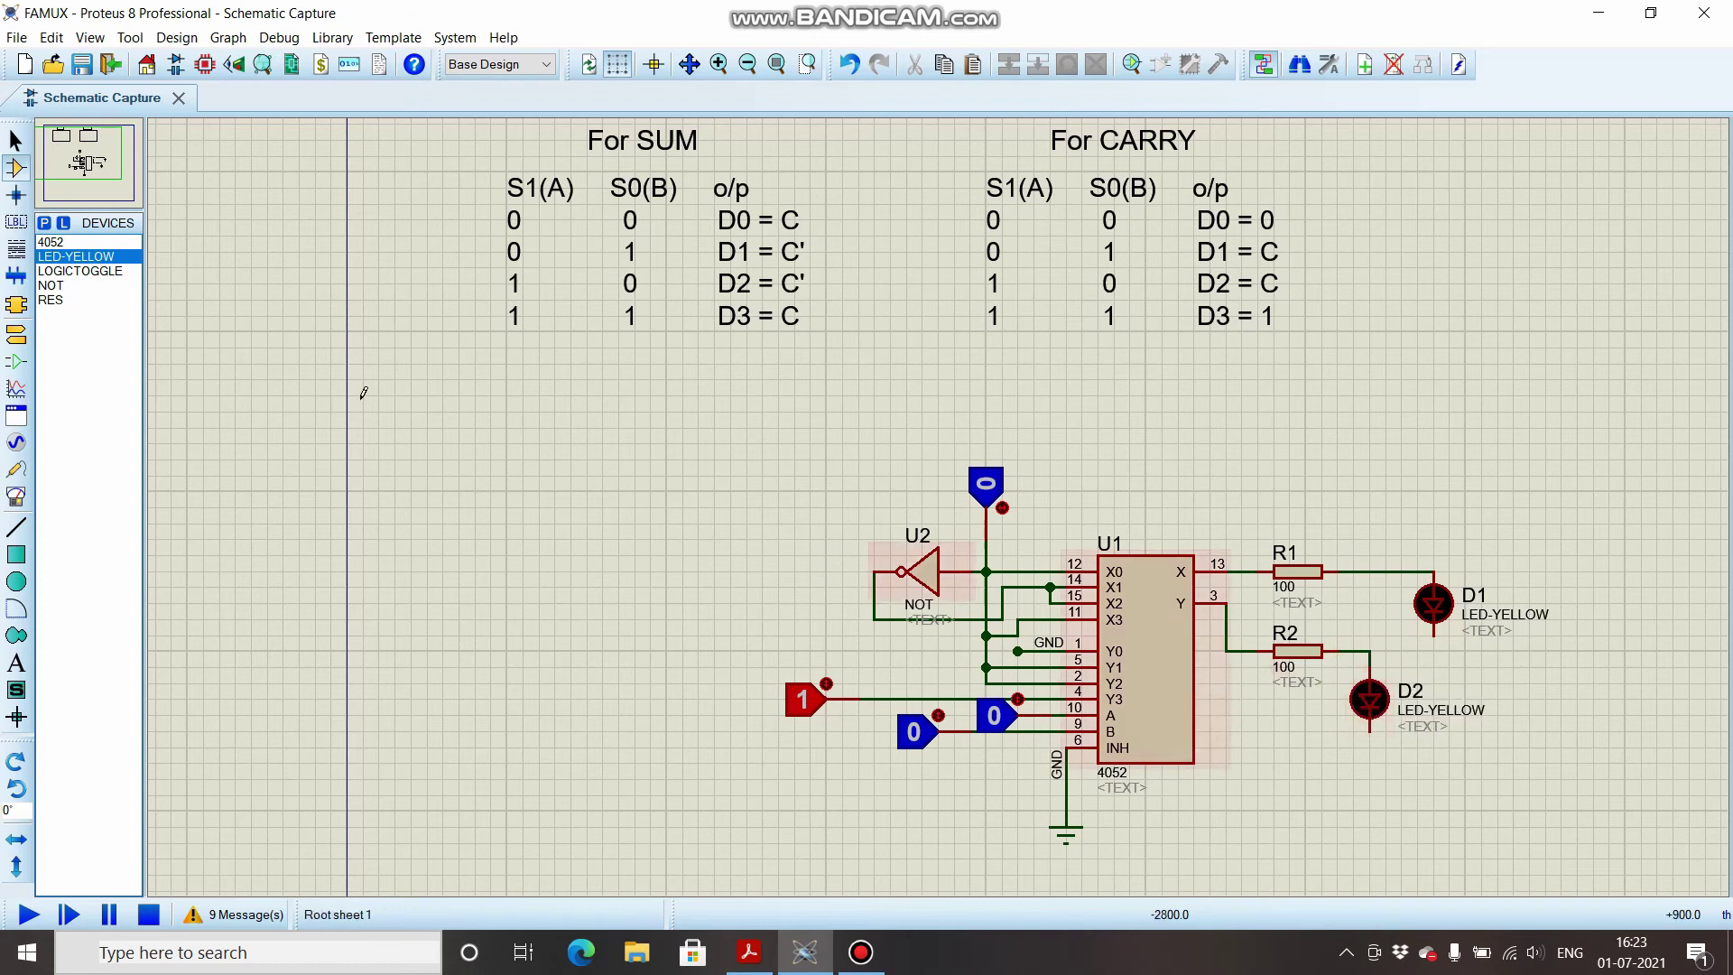
- Ground both output LEDs by placing a ground terminal on the cathode of D1 and another on the cathode of D2
left_click(16, 334)
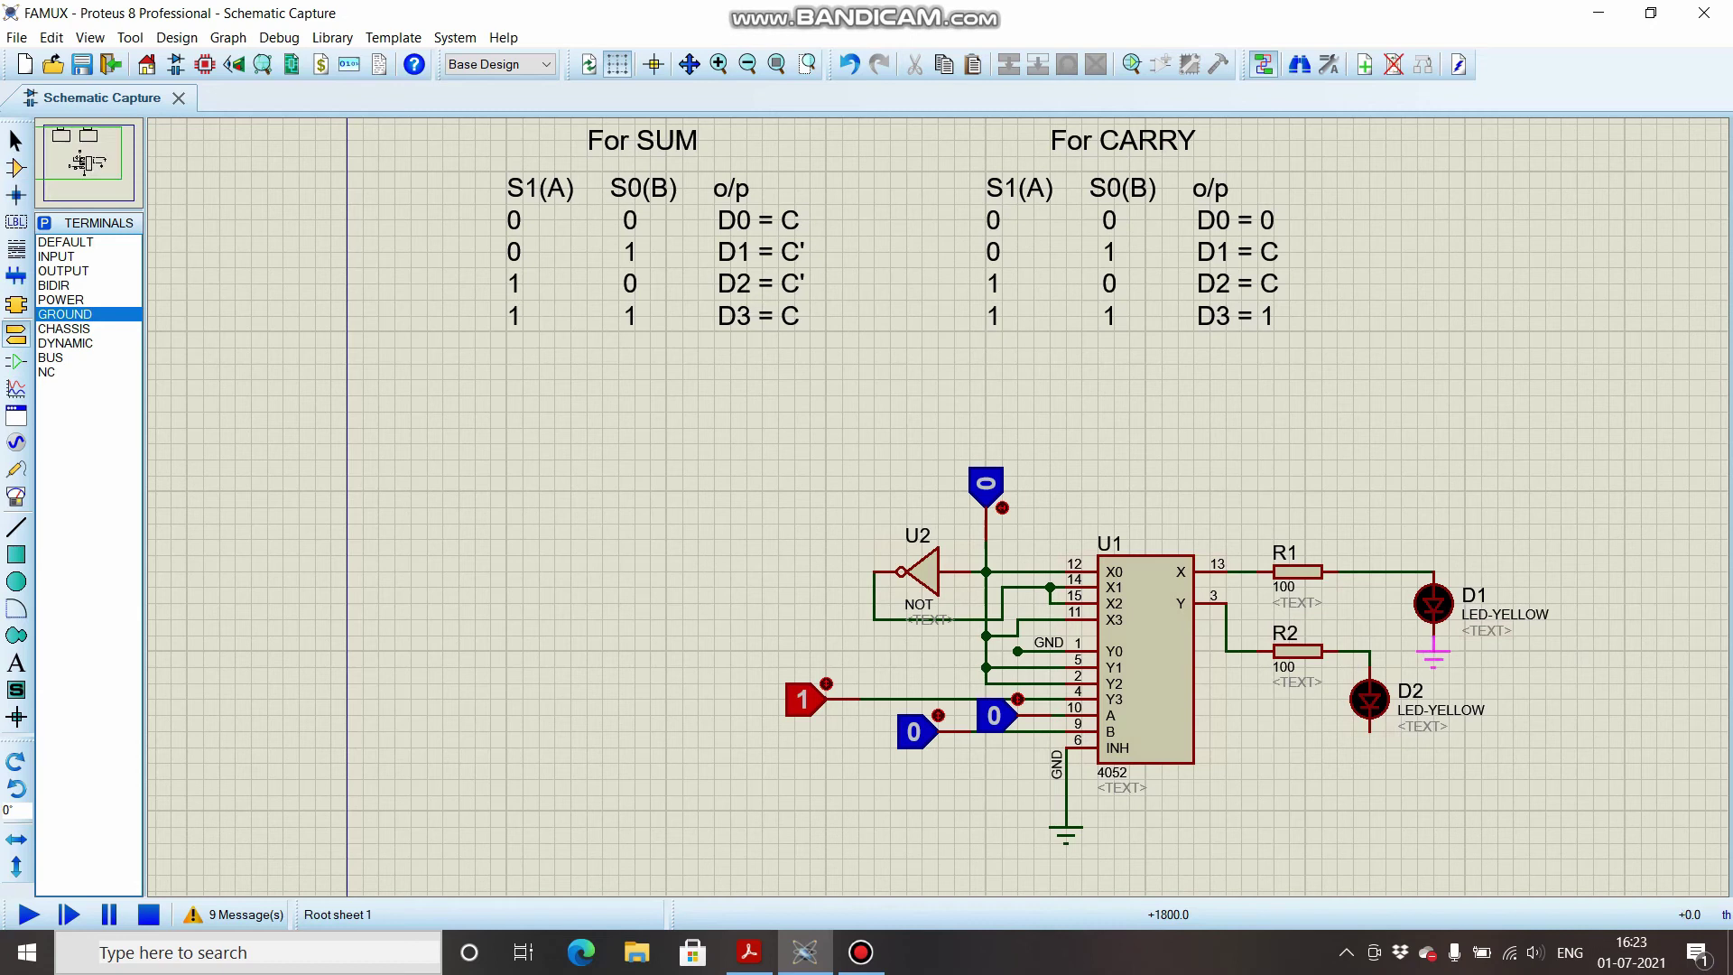
left_click(1433, 650)
left_click(1369, 749)
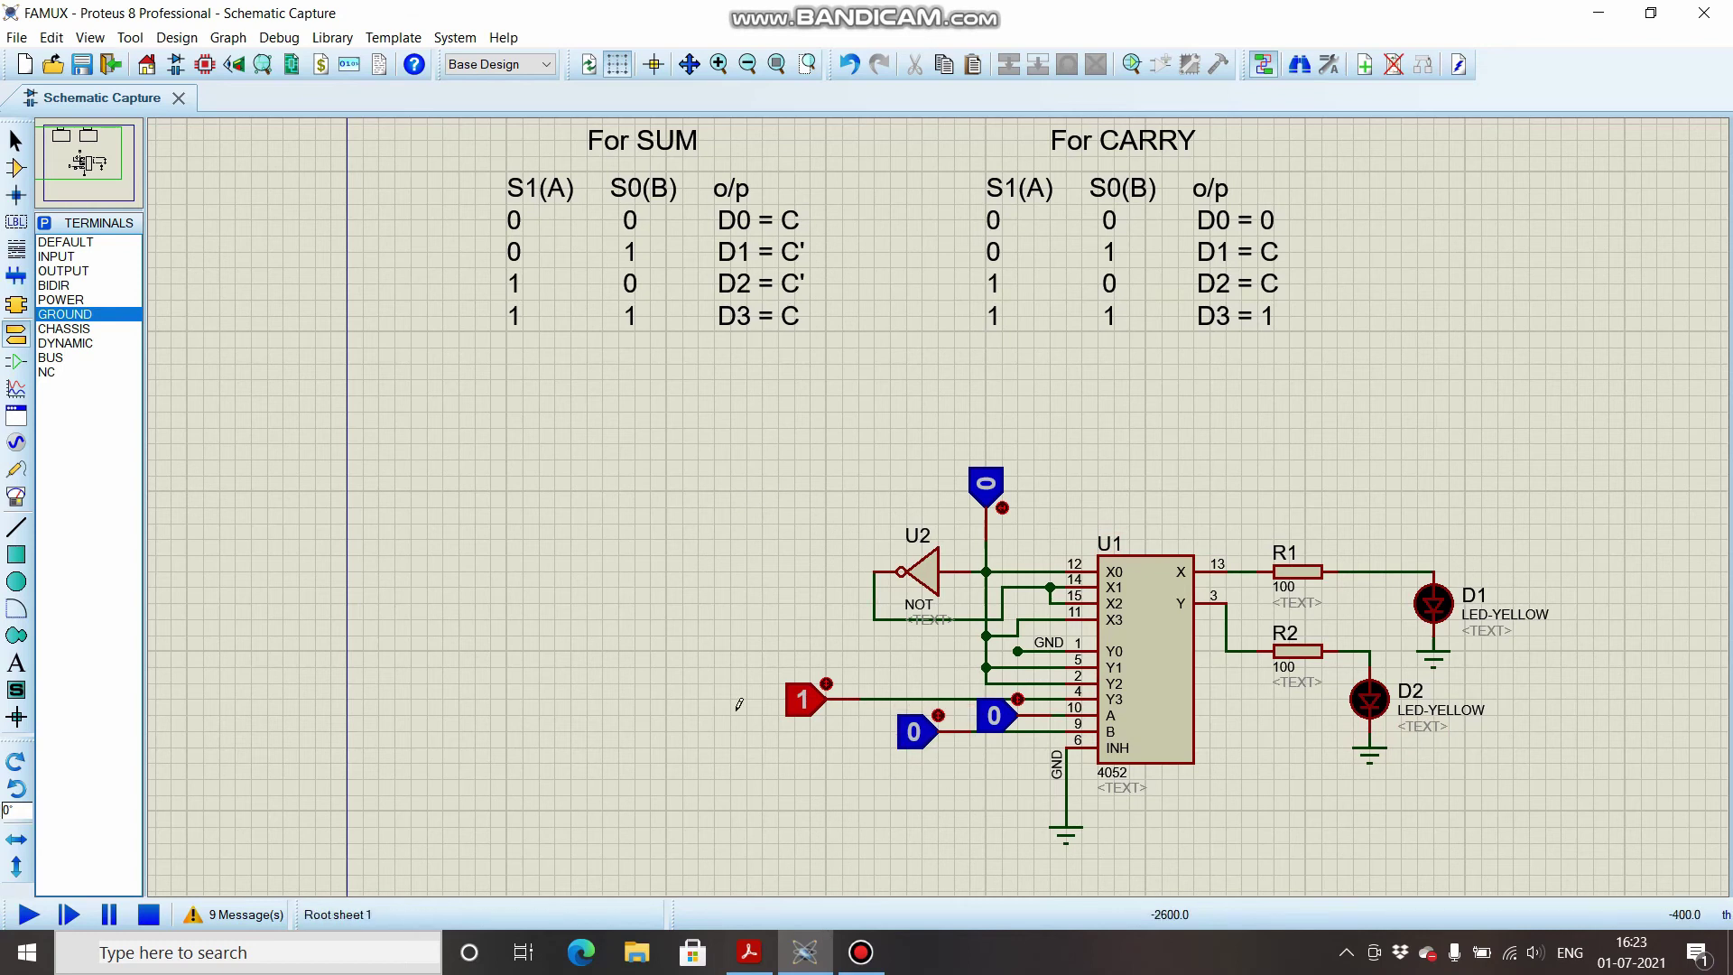
- Run the simulation and test the full adder by setting the C data input, select input B and select input A to 1 in turn
left_click(26, 914)
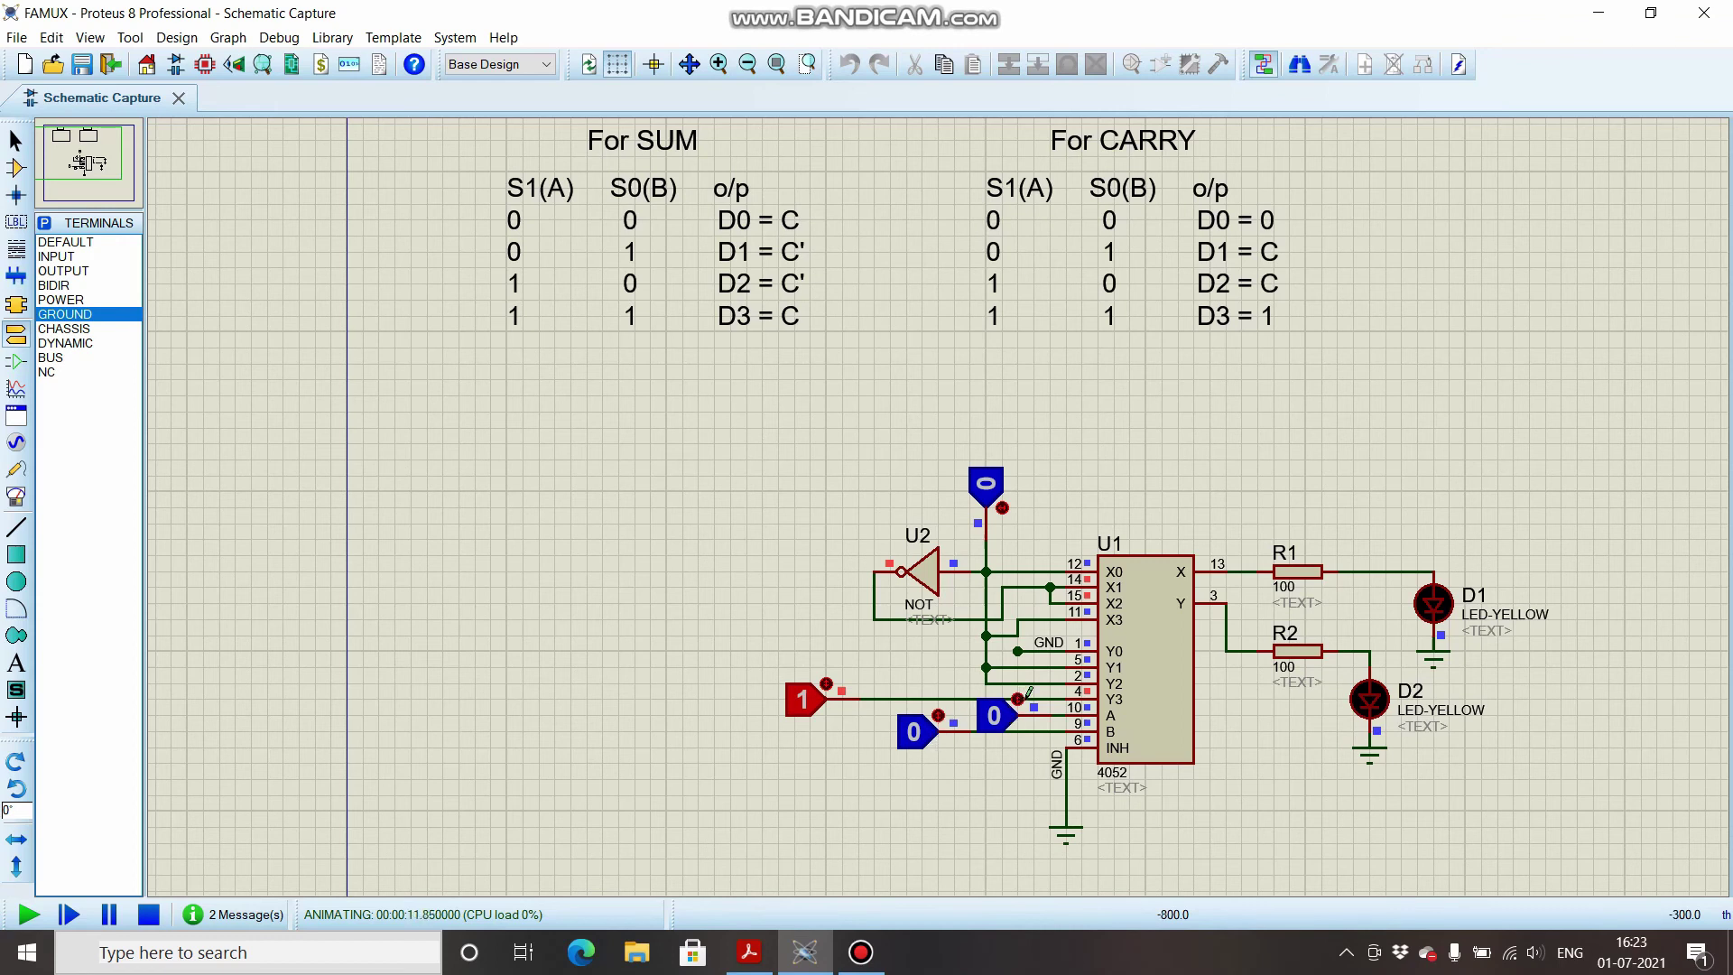
left_click(1003, 505)
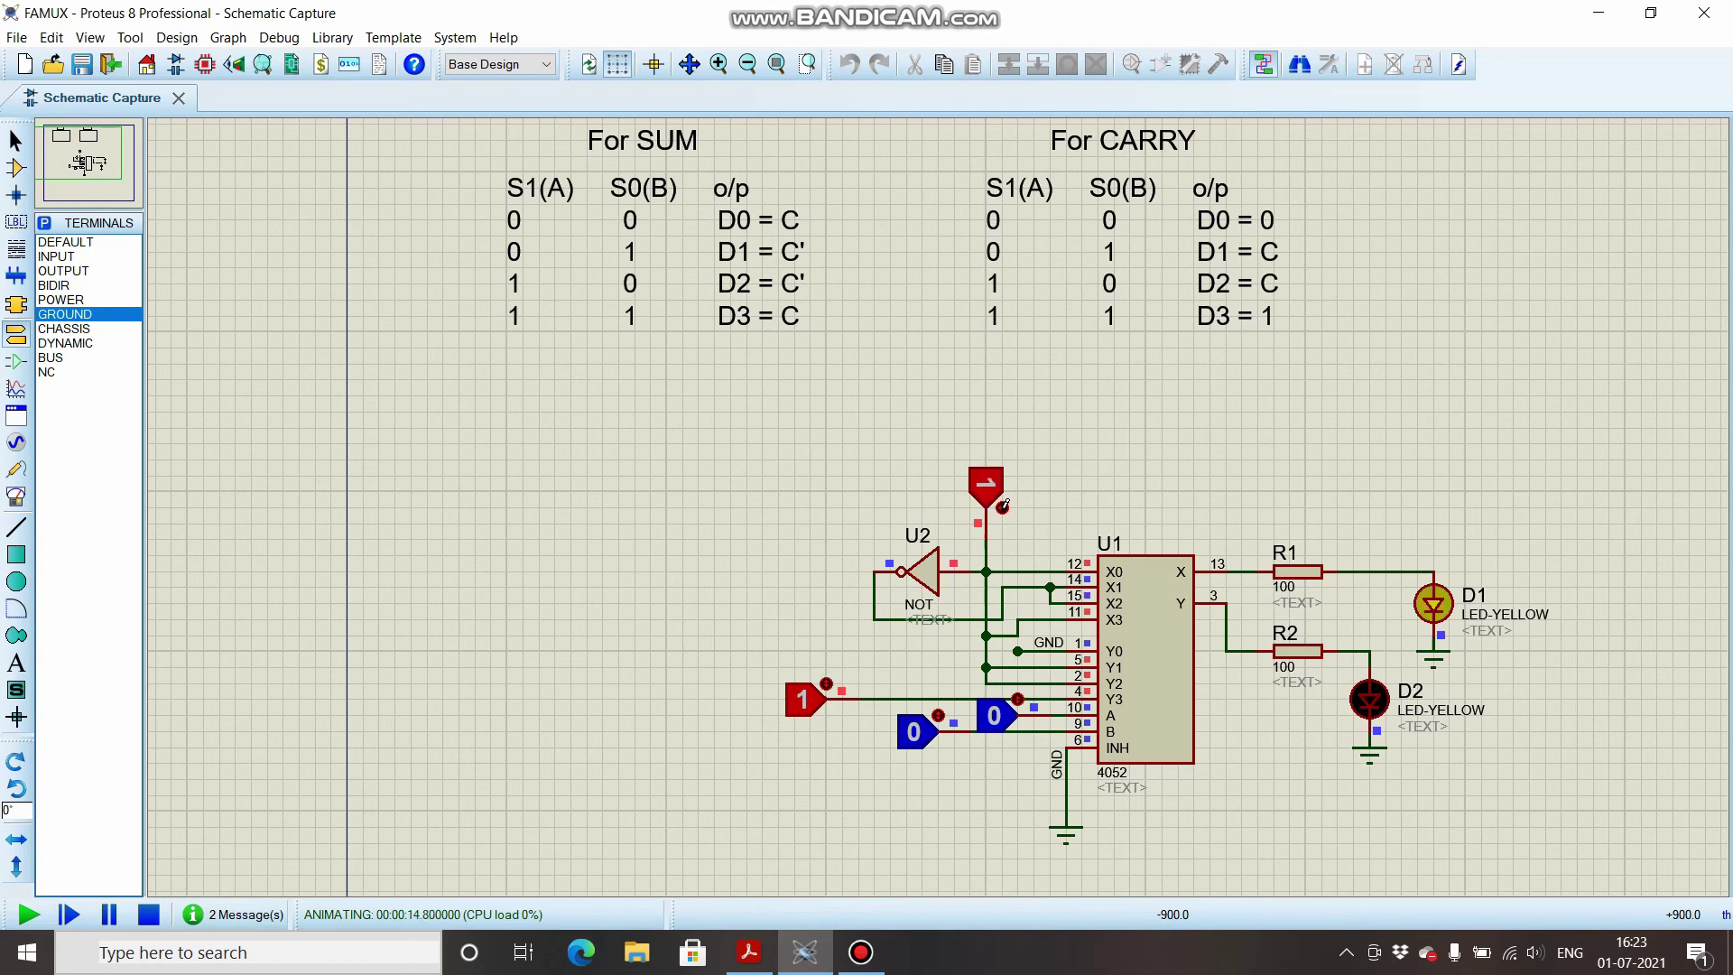
left_click(941, 714)
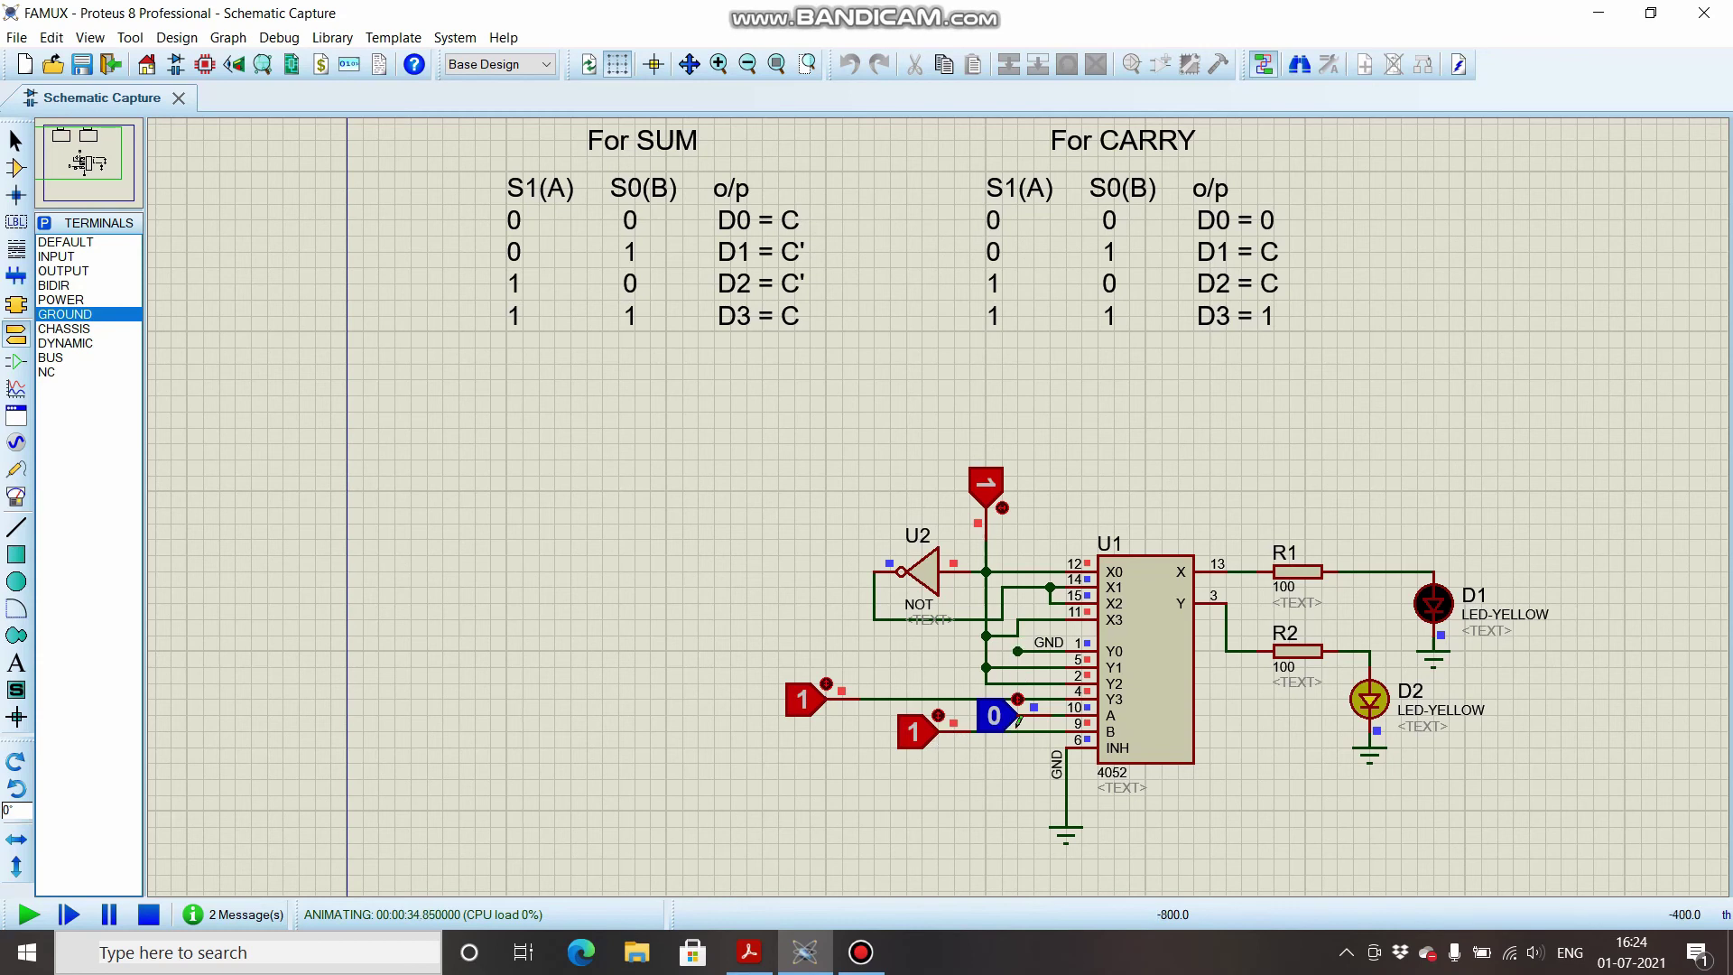
left_click(1020, 696)
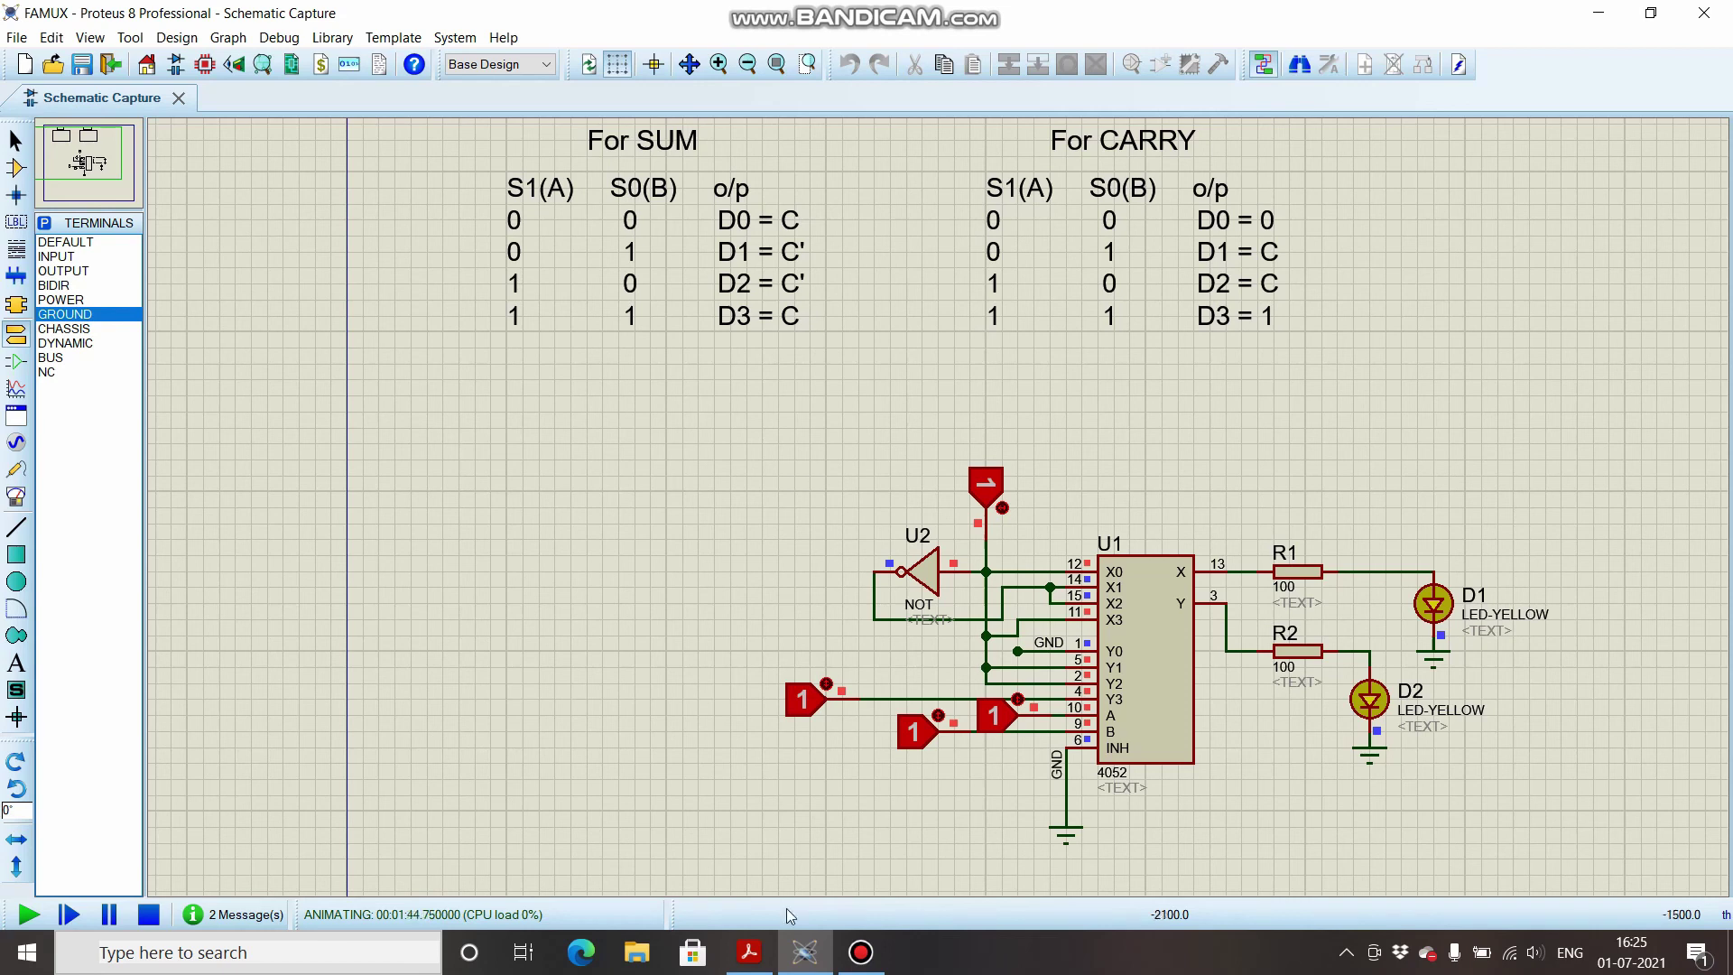
- Switch to Acrobat Reader to review the carry K-map and MUX implementation procedure in the PDF, then return to the Proteus simulation
left_click(761, 947)
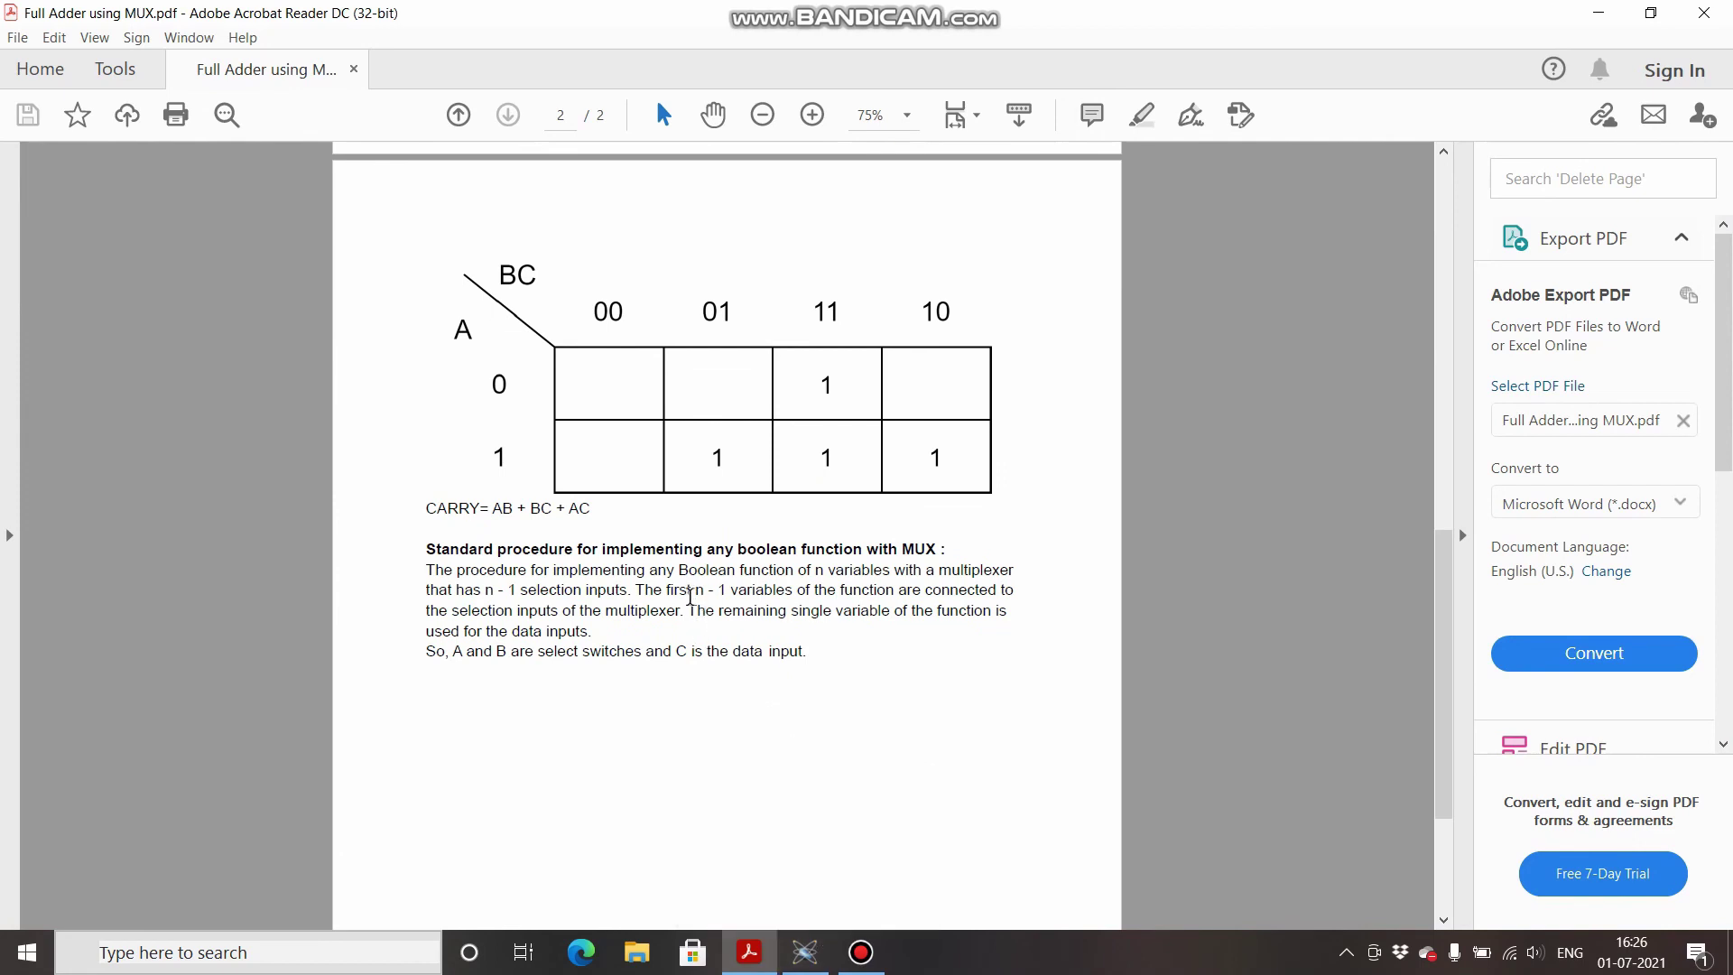
left_click(805, 952)
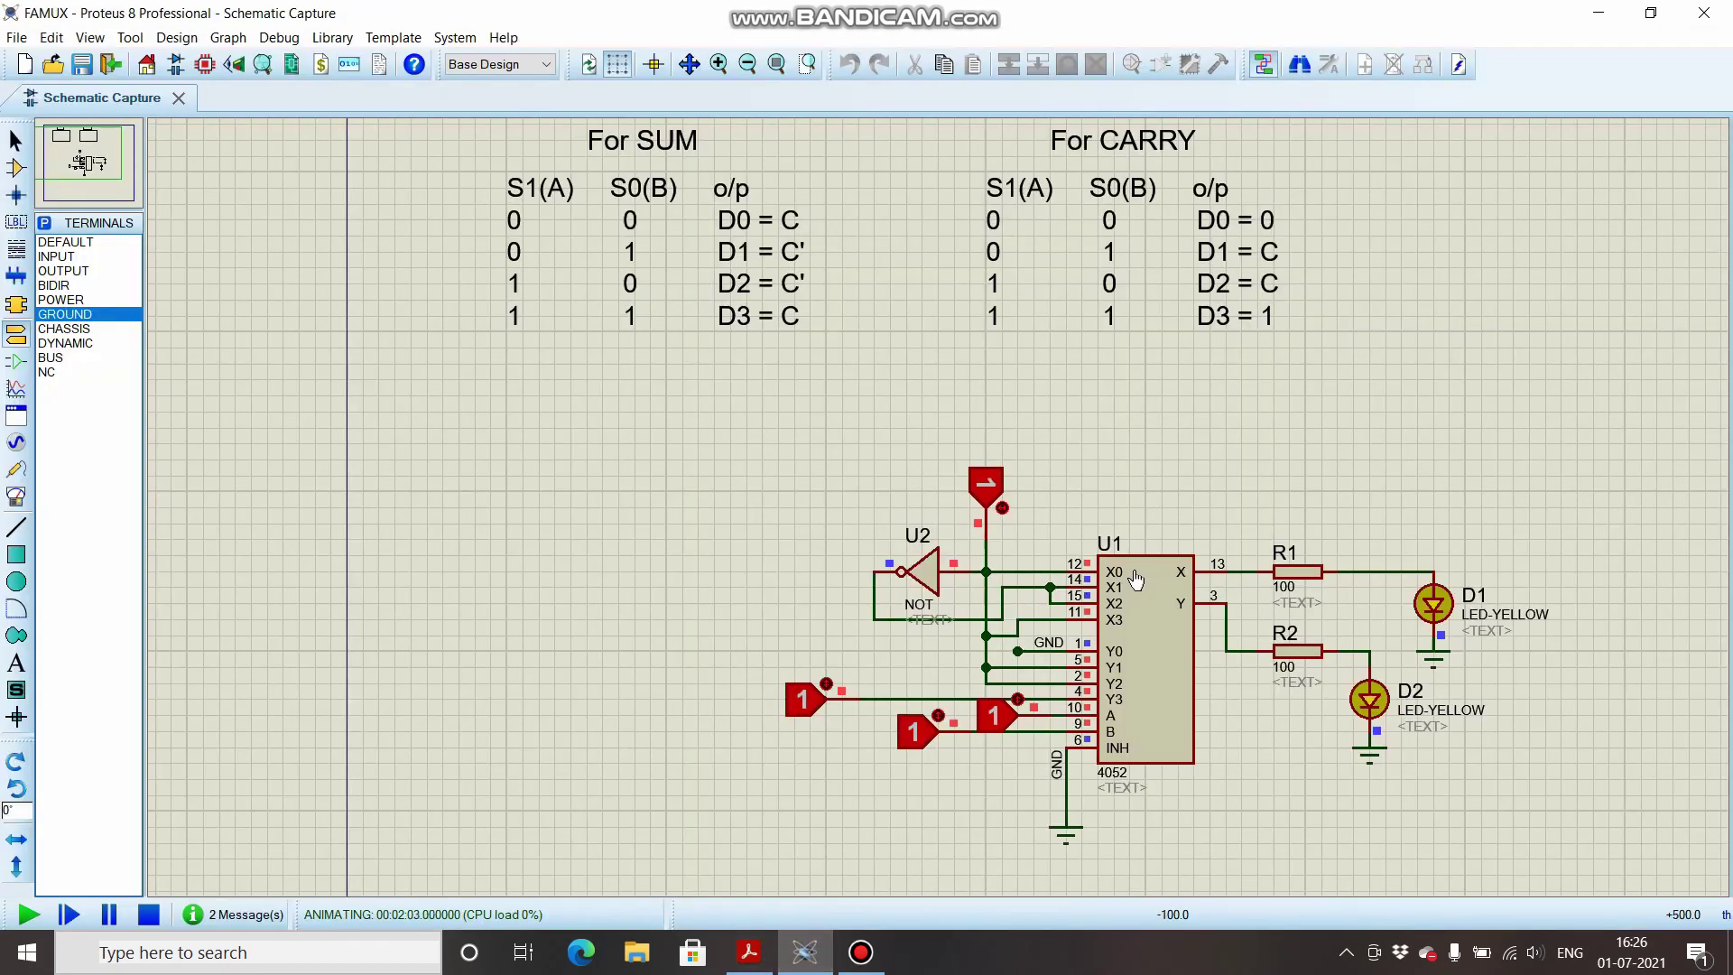